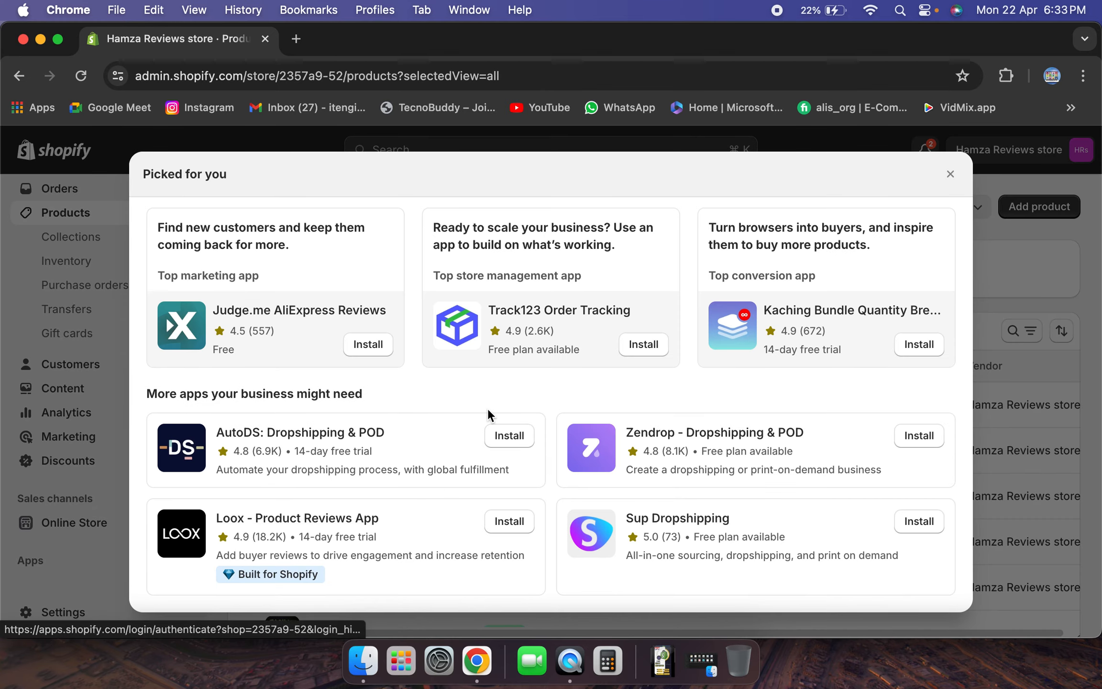
Look through the recommended apps and close the suggestions window over the Products page
scroll(487, 408, down, 2)
scroll(577, 554, up, 2)
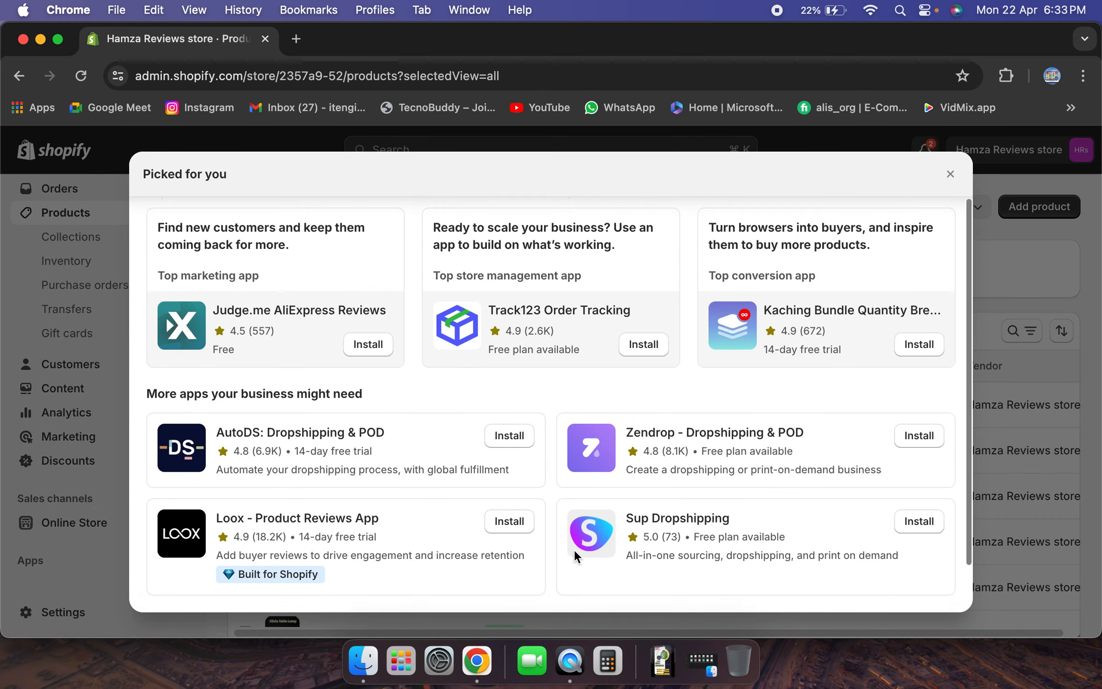
click(950, 173)
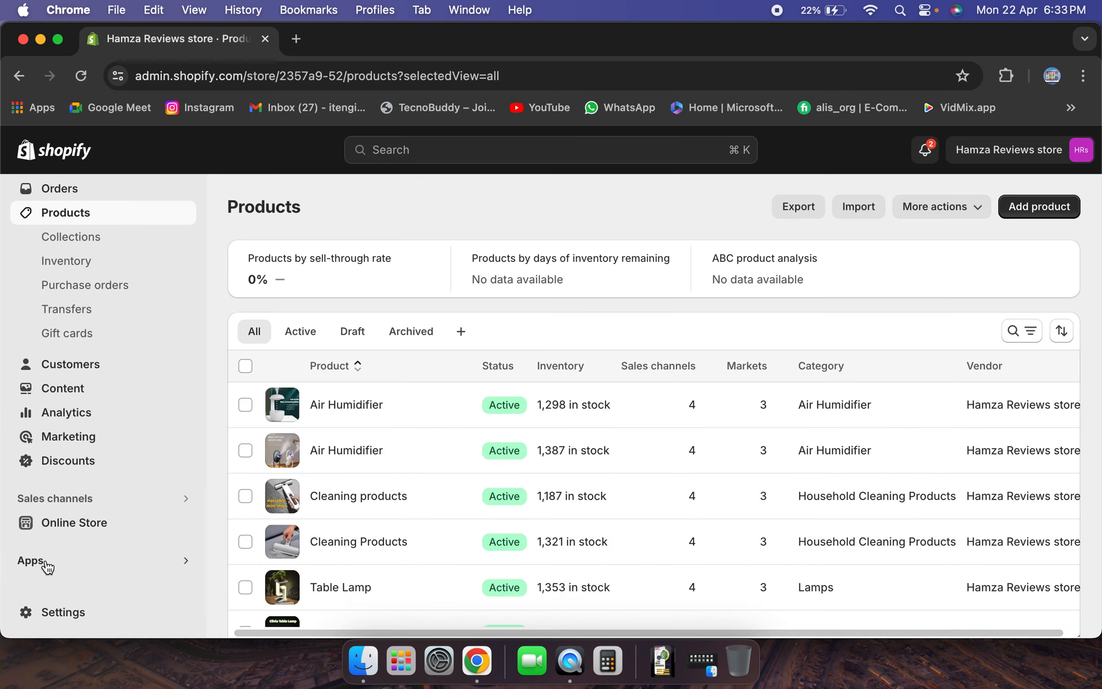
click(73, 567)
text(goo)
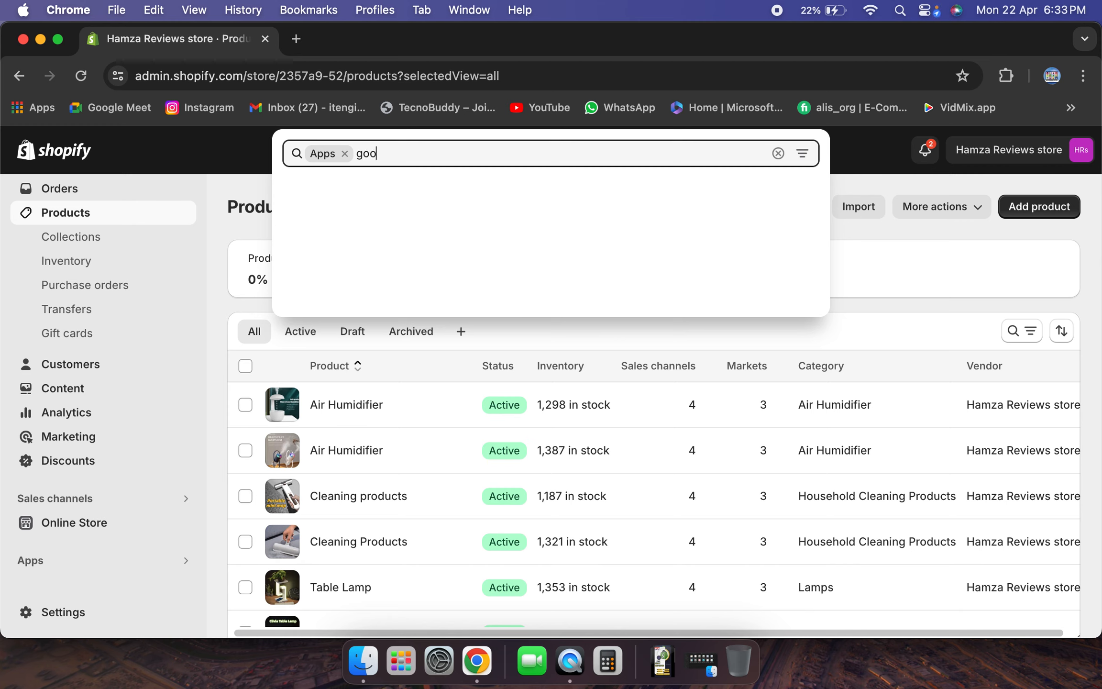
text(gle)
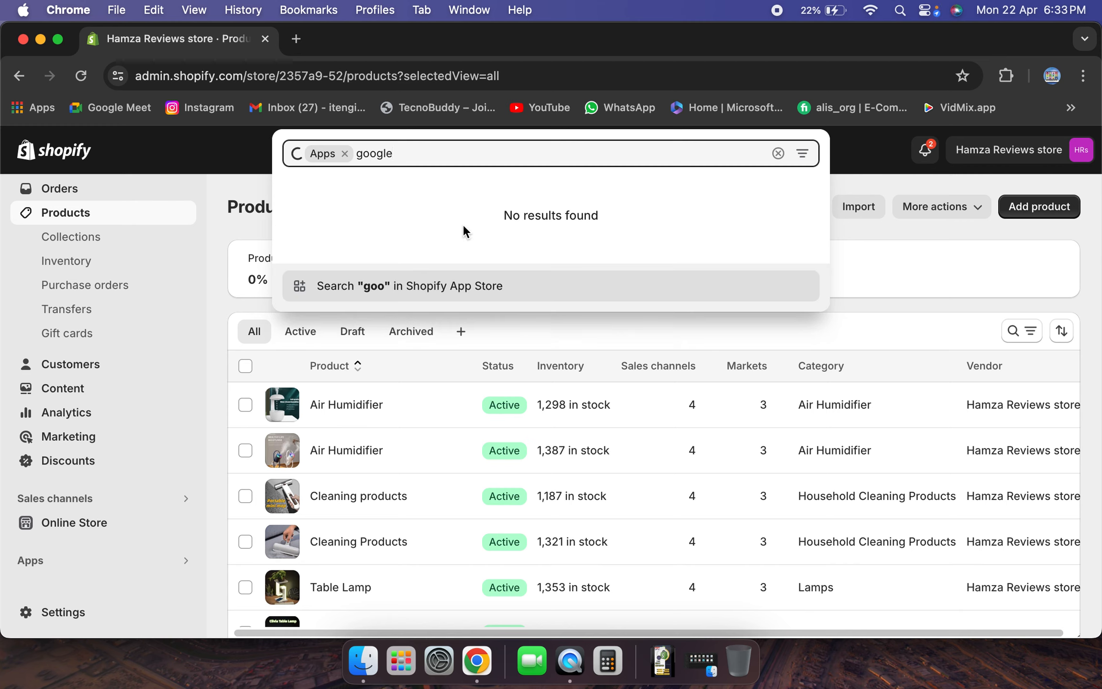
click(410, 286)
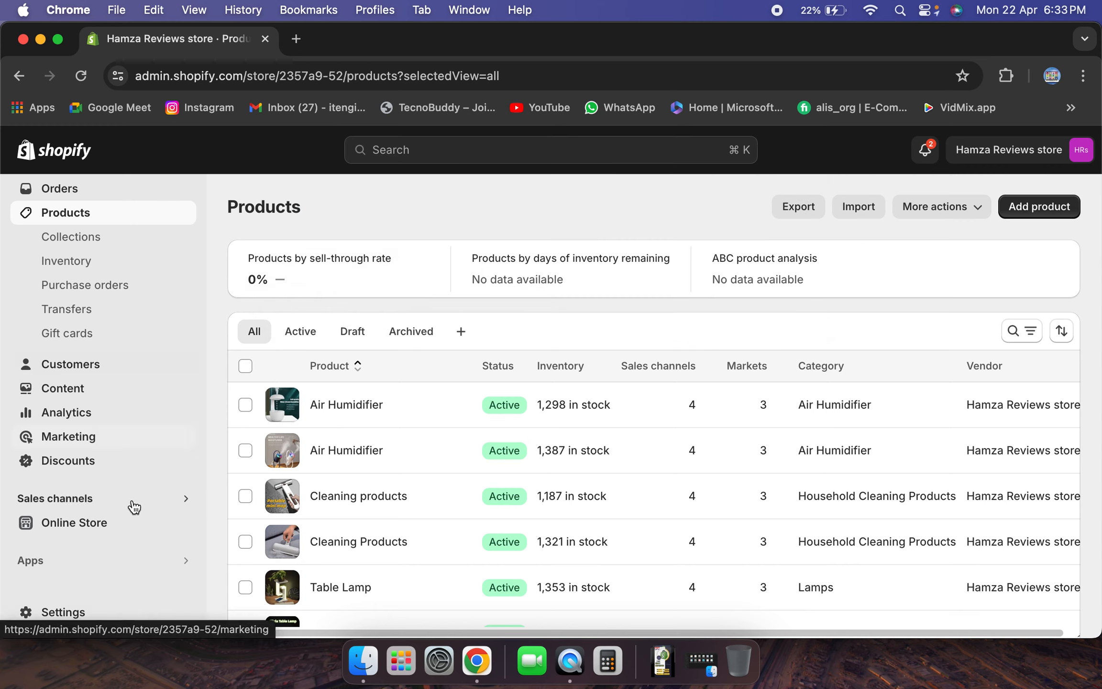
Search the store's apps for "google" and install the Google & YouTube app, approving its access to store data
click(110, 558)
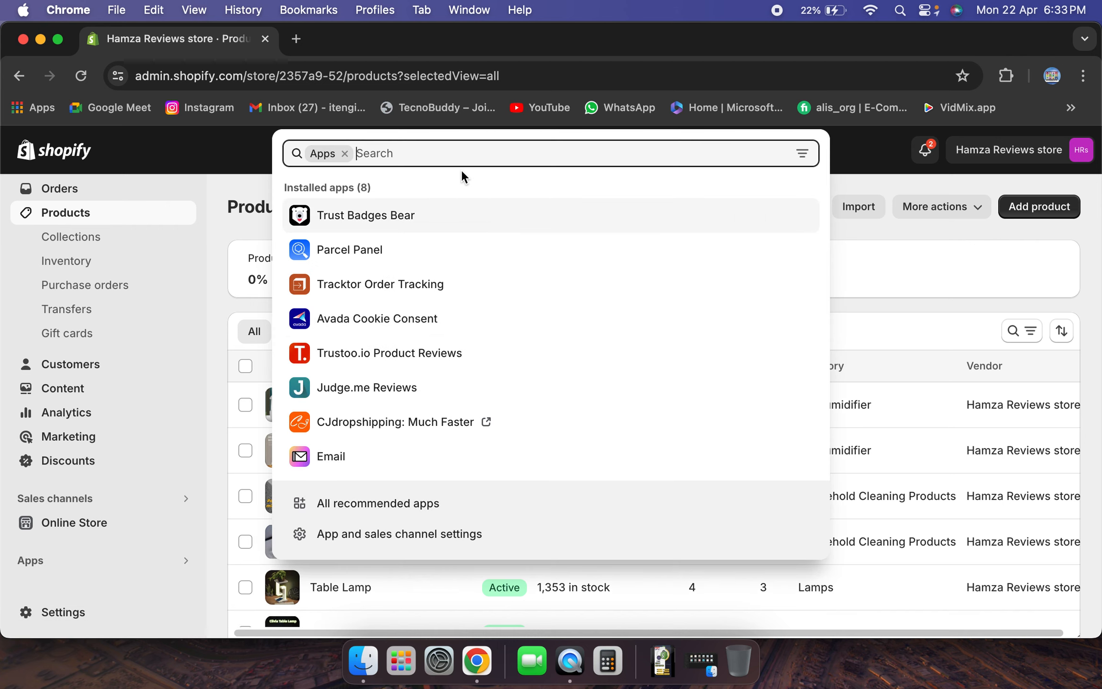
text(google)
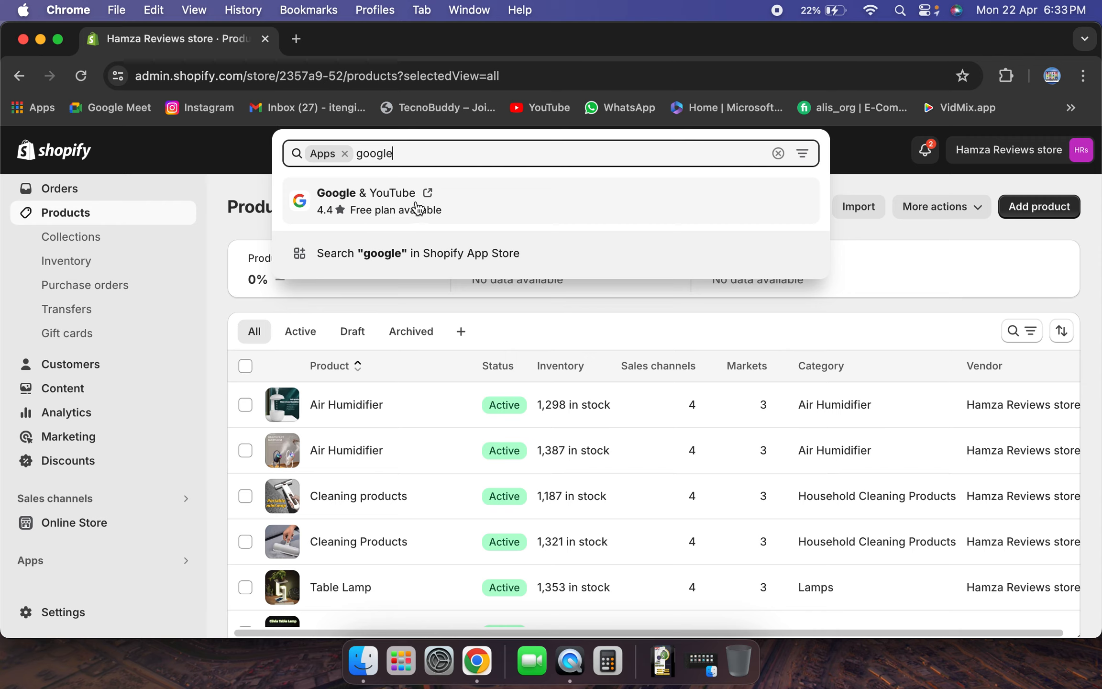
click(417, 206)
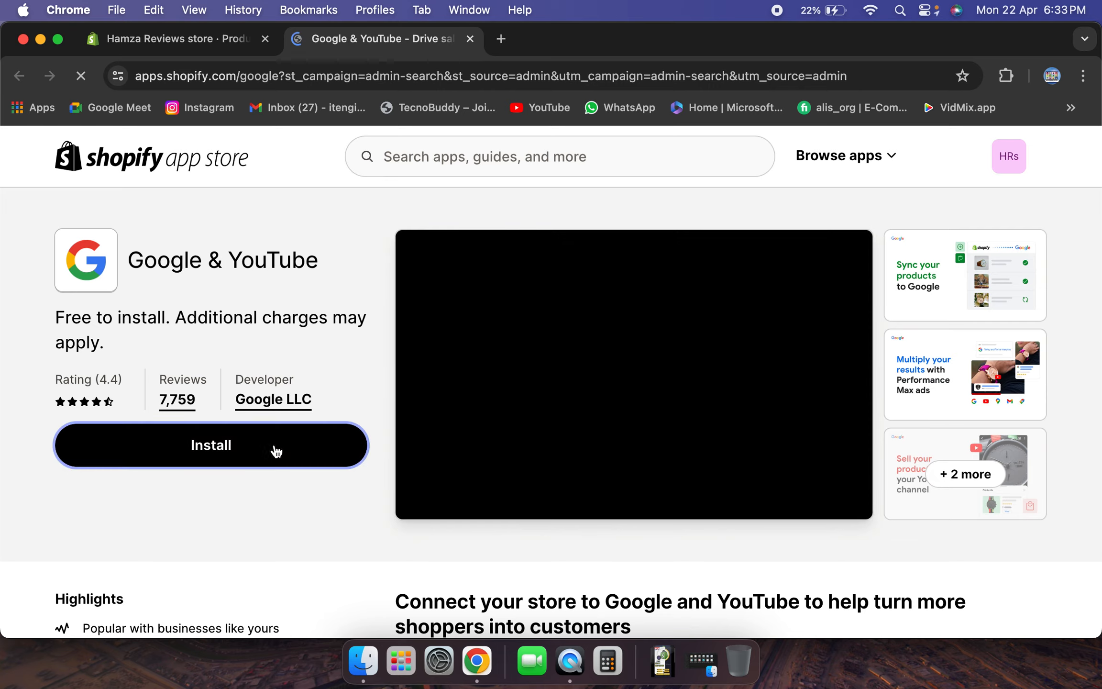
click(276, 451)
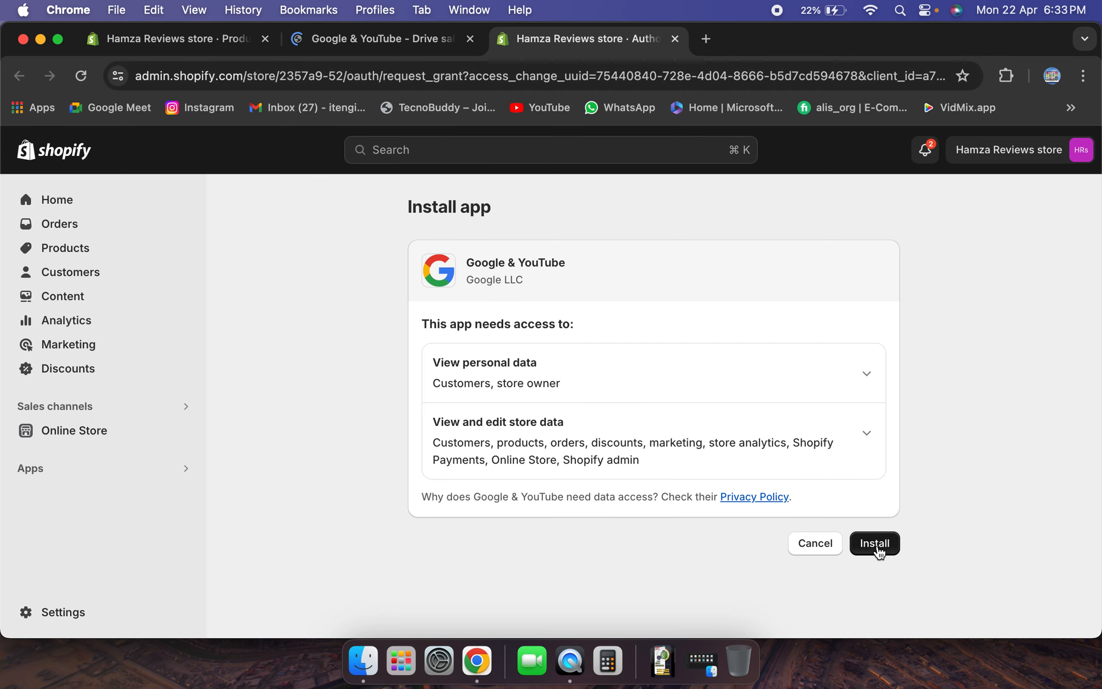
click(877, 546)
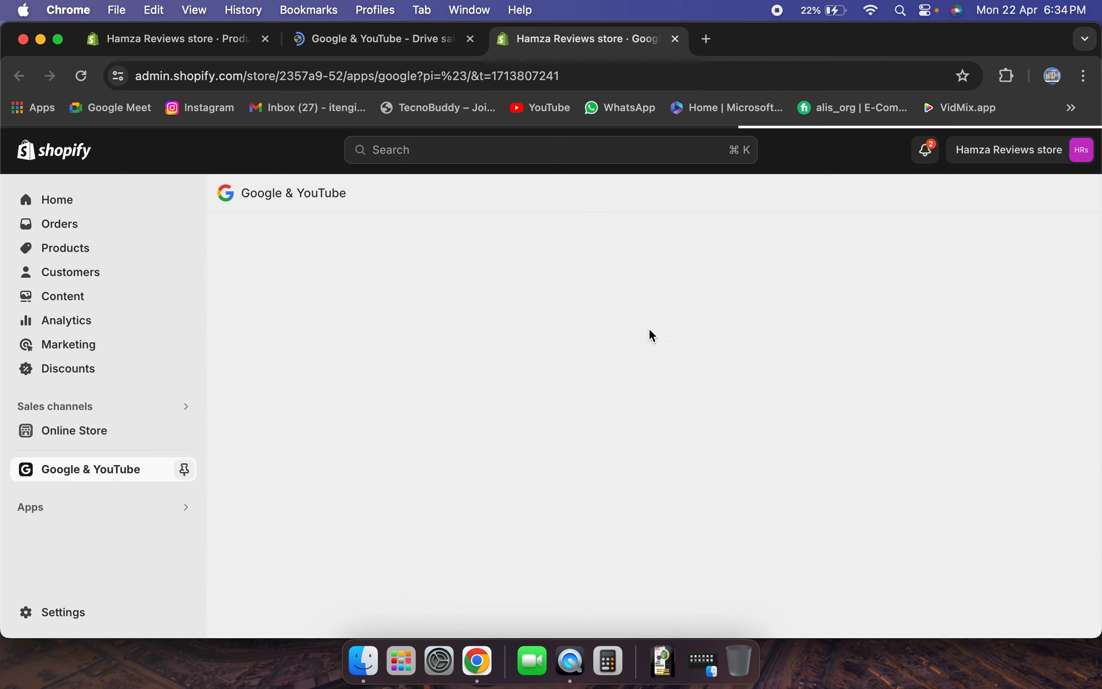
Search the web for "goole ads" in a new browser tab and open the Google Ads website
click(706, 40)
text(goo)
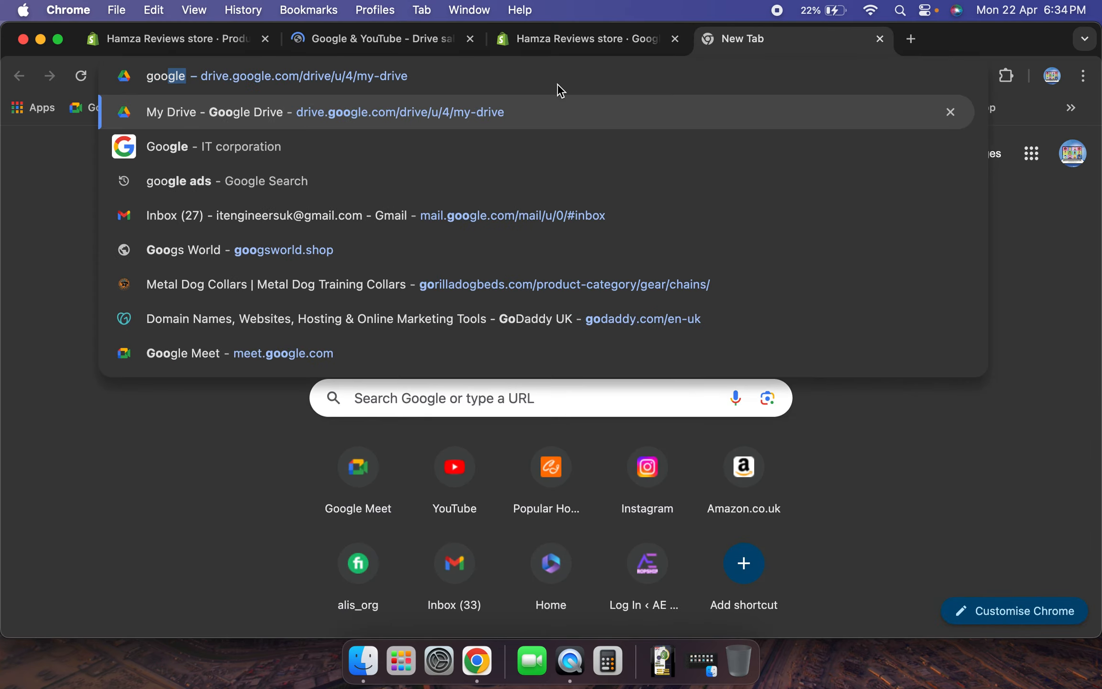
text(le ads)
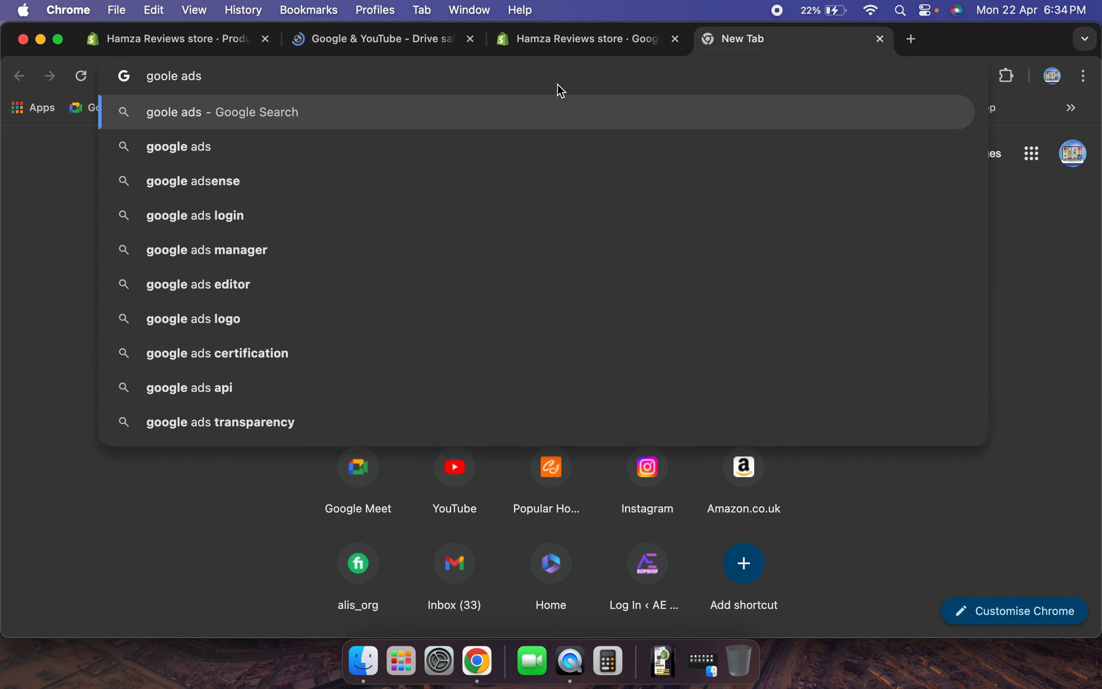
key(Return)
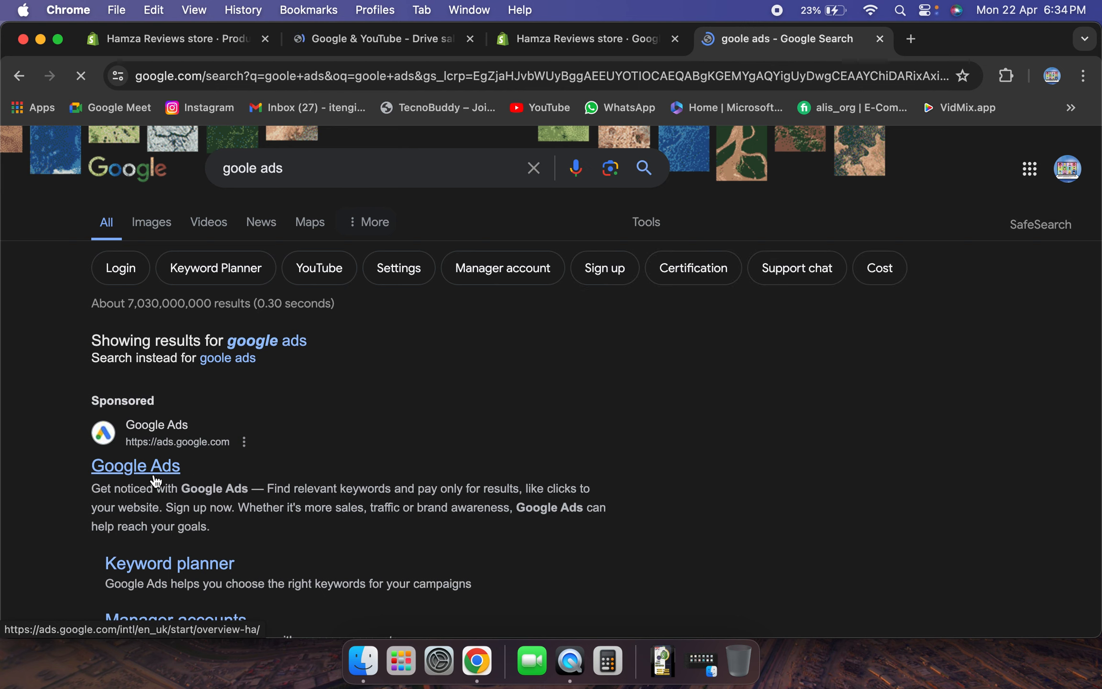
click(153, 468)
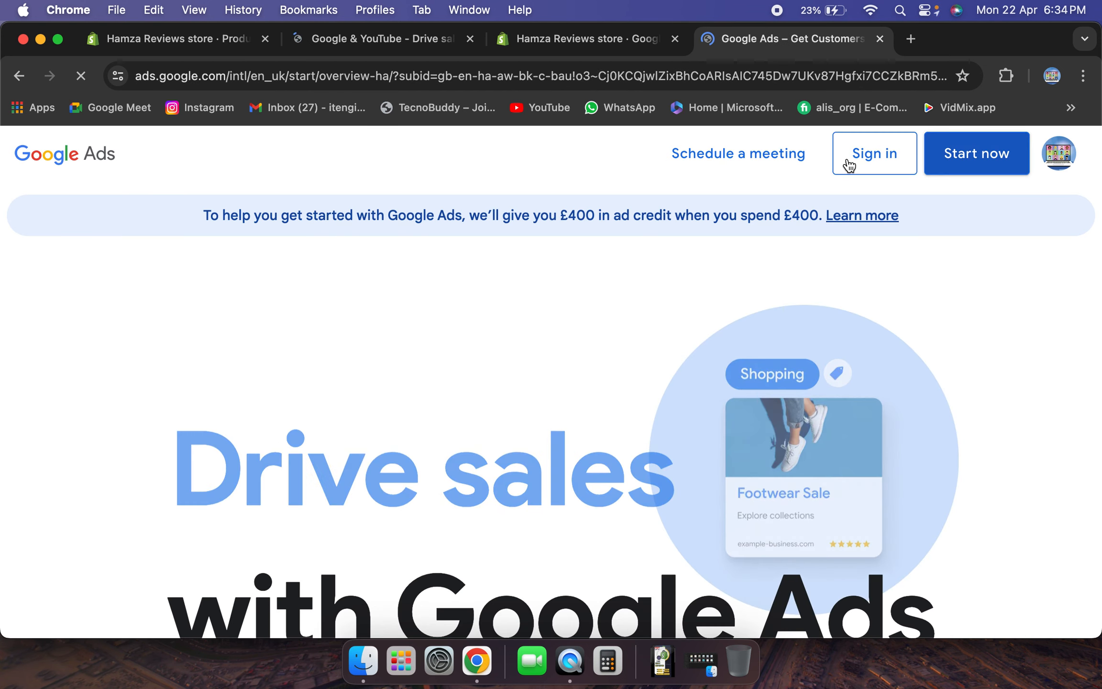
Return to the Google & YouTube app setup in Shopify and connect the Google account, granting the requested sign-in permissions
click(593, 52)
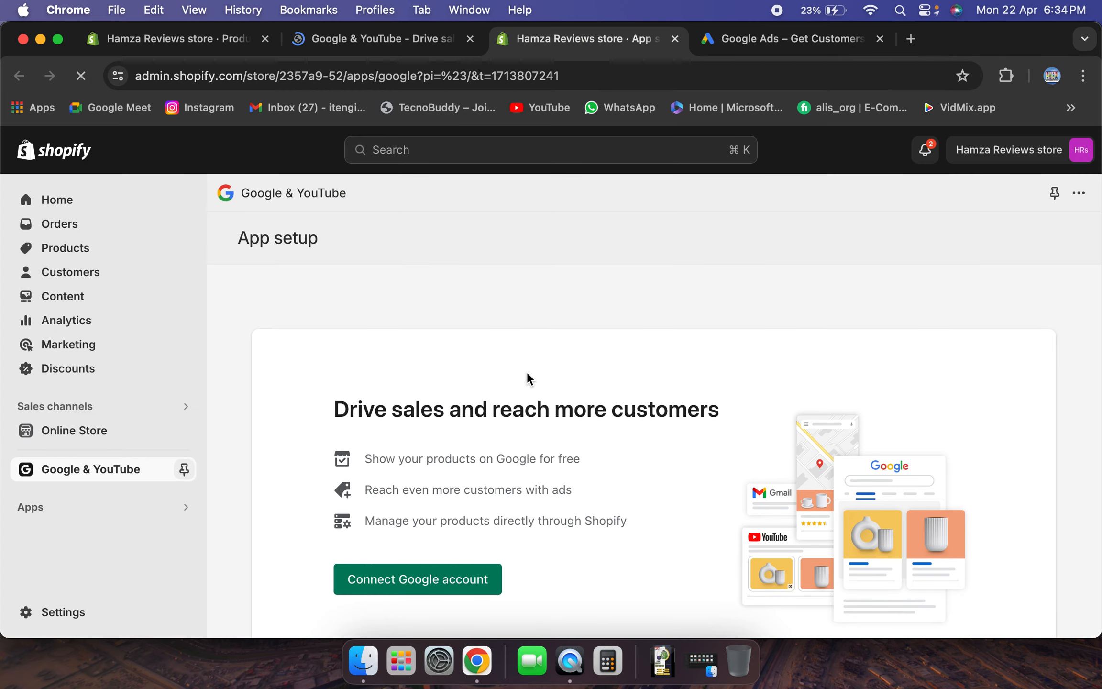
scroll(502, 372, down, 6)
scroll(461, 363, up, 3)
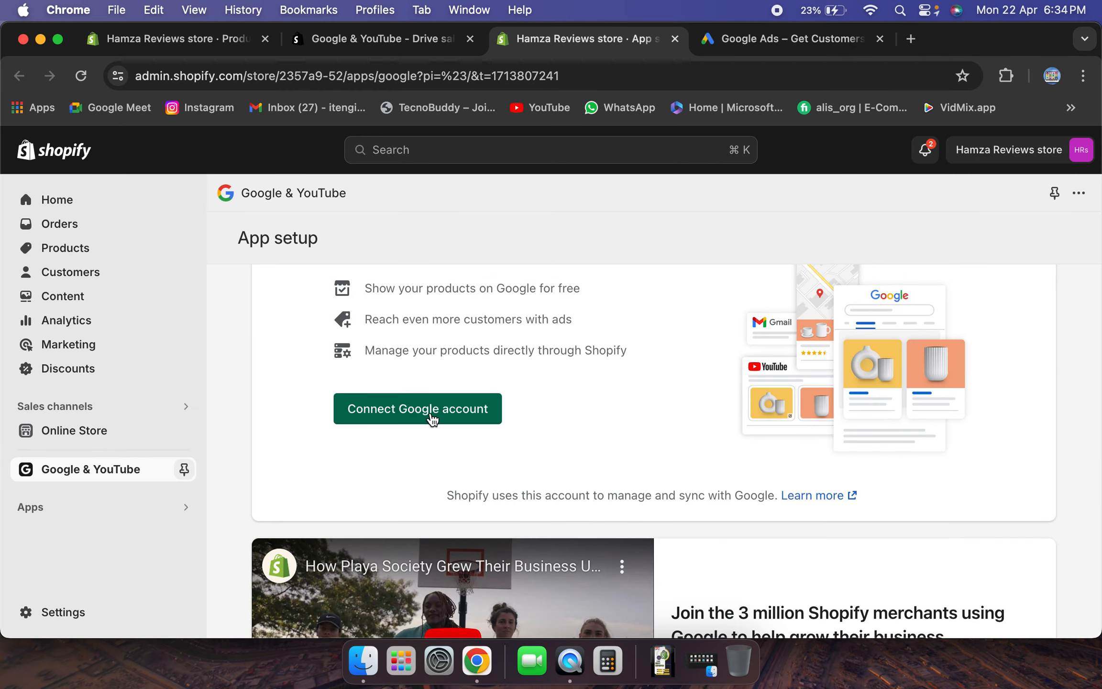
click(417, 420)
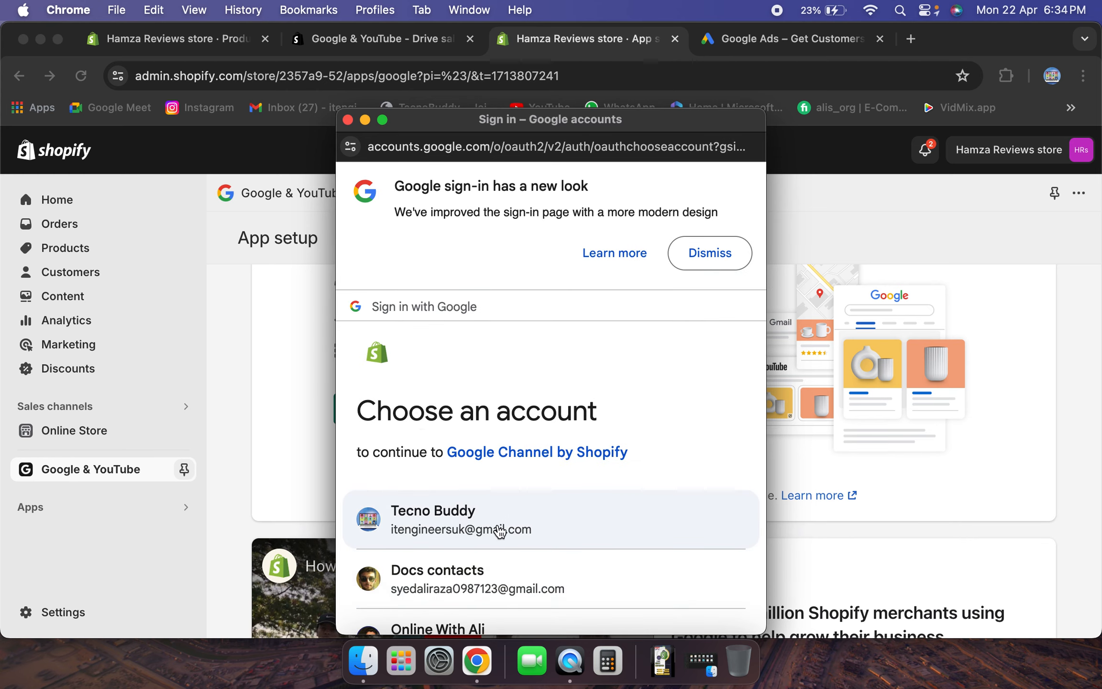
click(499, 529)
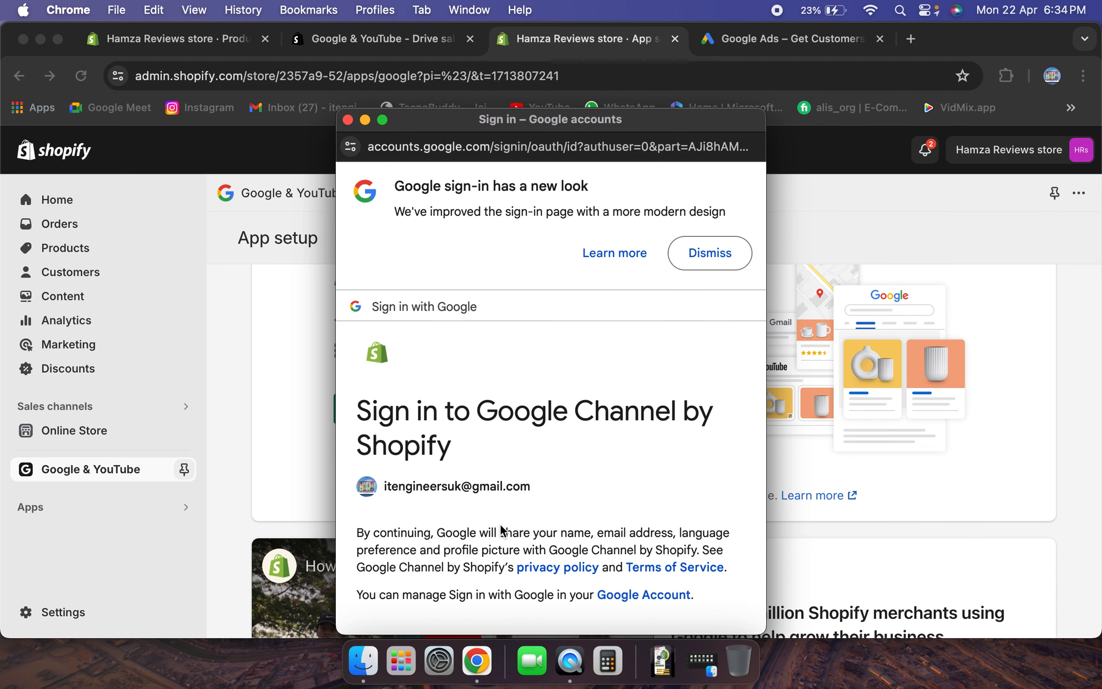
scroll(500, 526, down, 5)
click(637, 550)
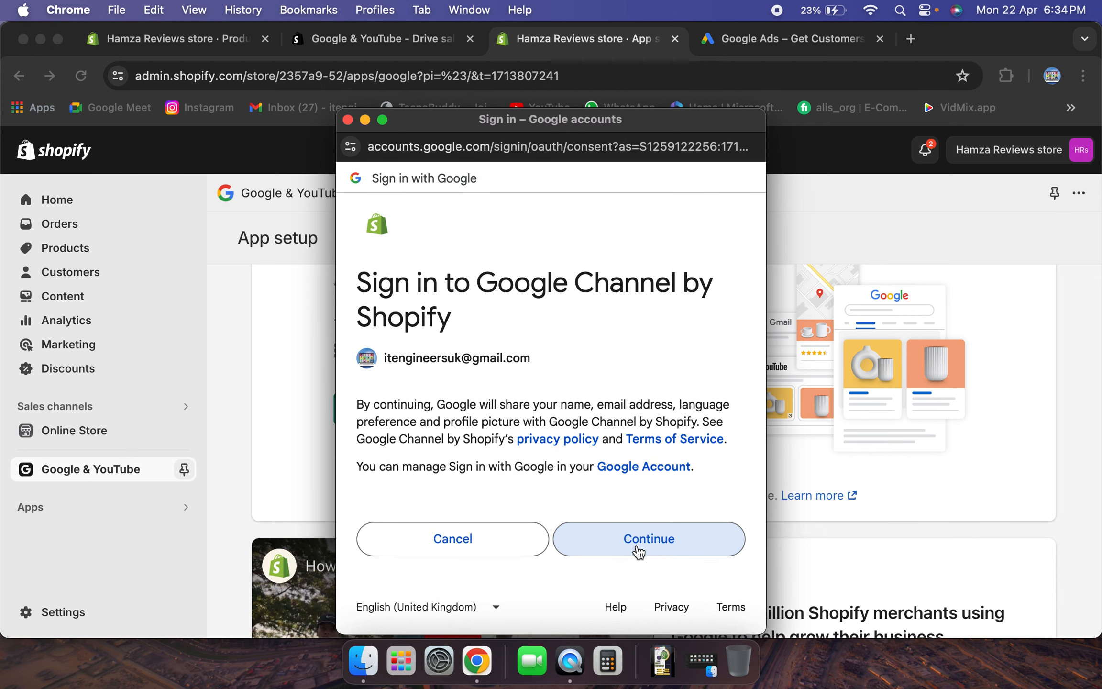
scroll(637, 552, down, 10)
click(638, 545)
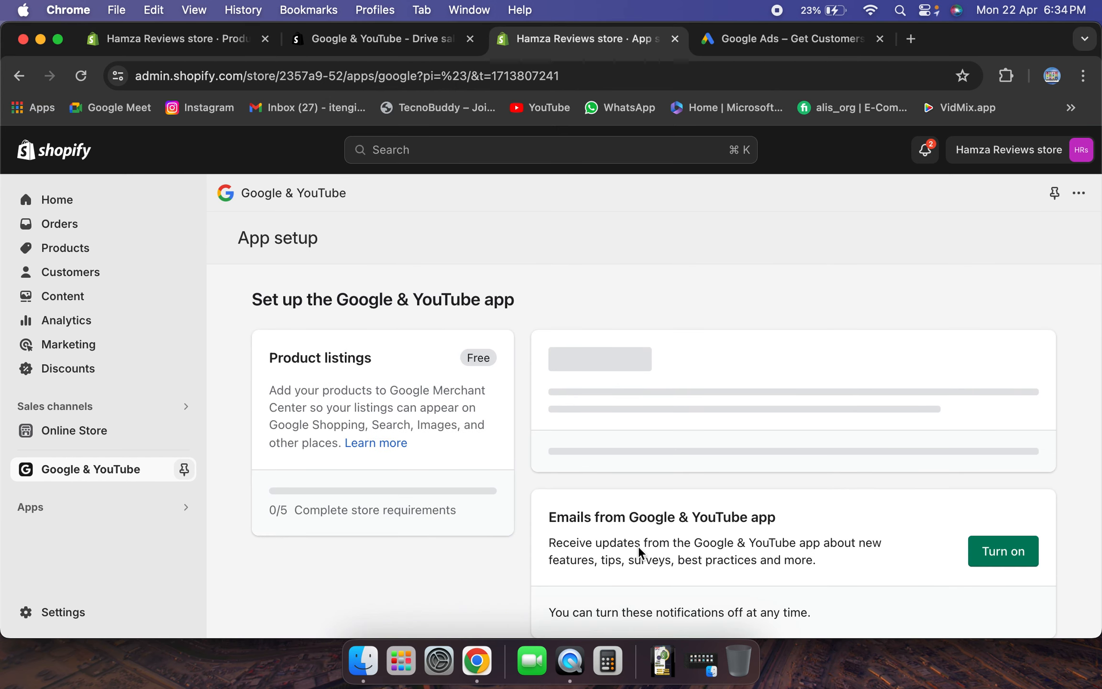
Switch to the Google Ads website and start the process that opens the ads account
scroll(638, 545, down, 5)
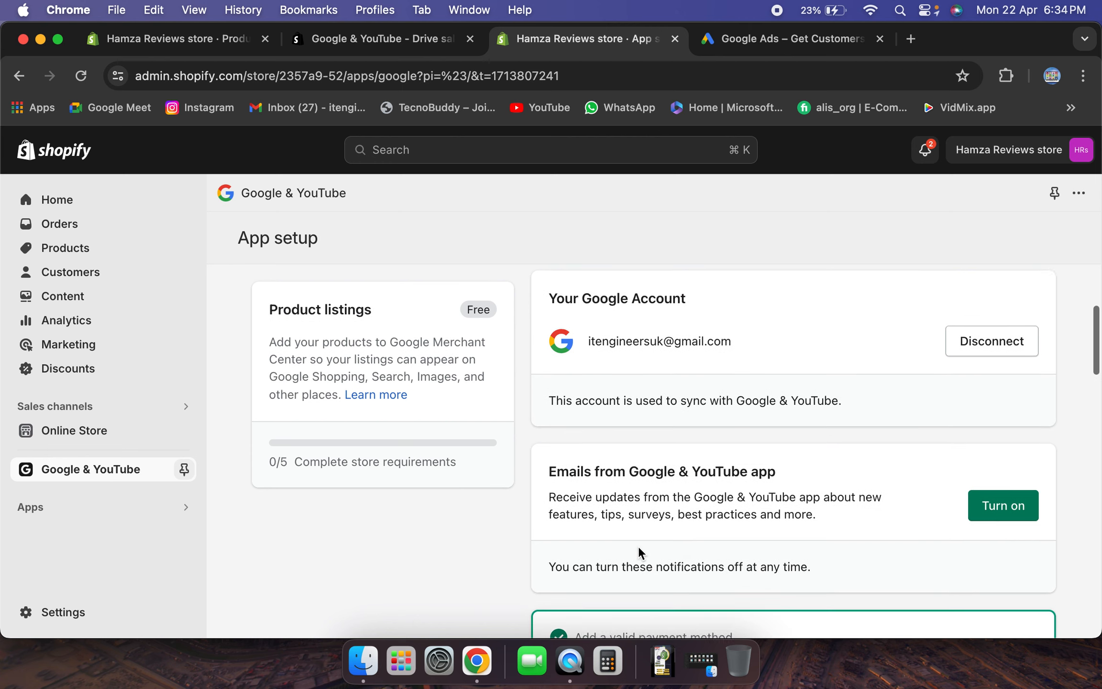
scroll(637, 545, down, 6)
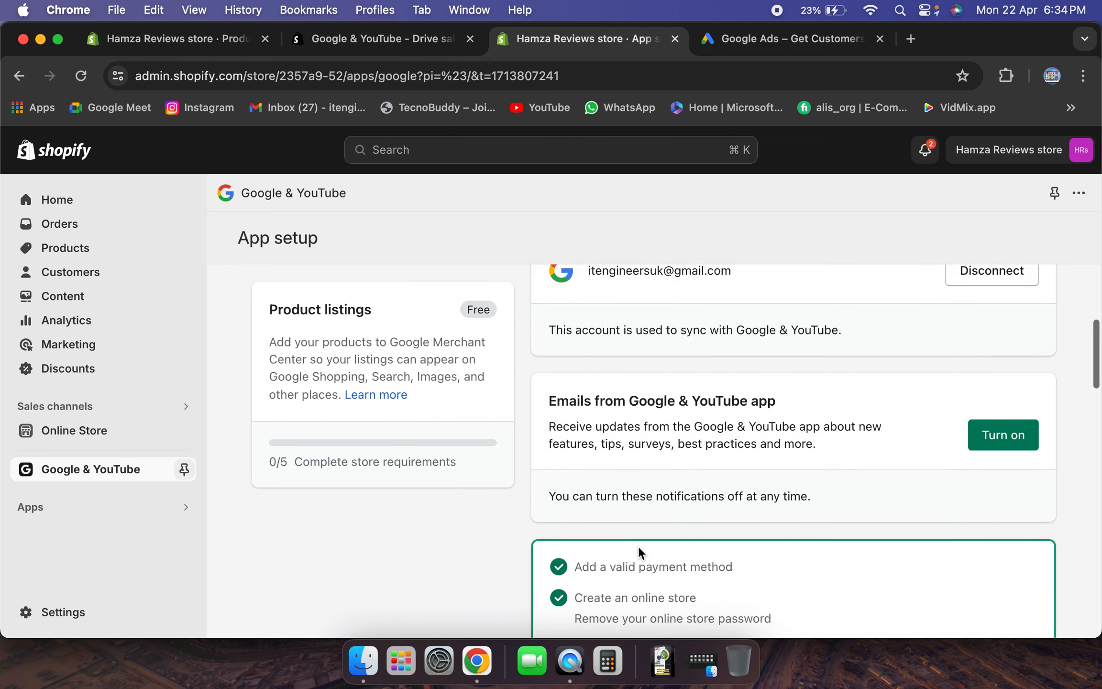
scroll(638, 549, up, 6)
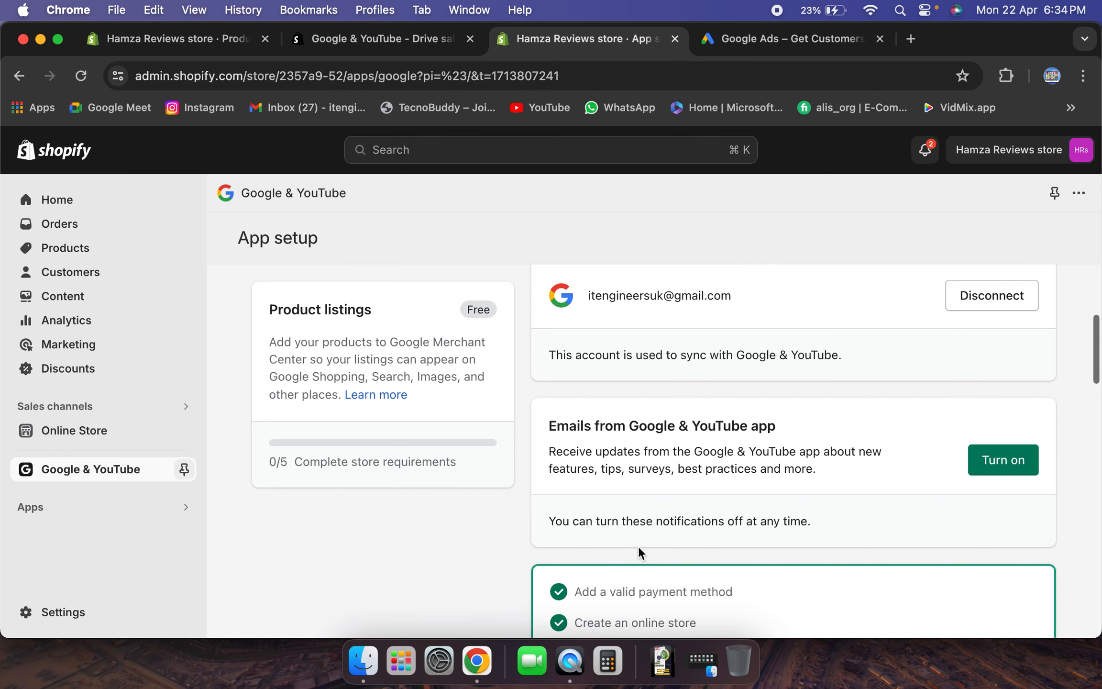
click(779, 47)
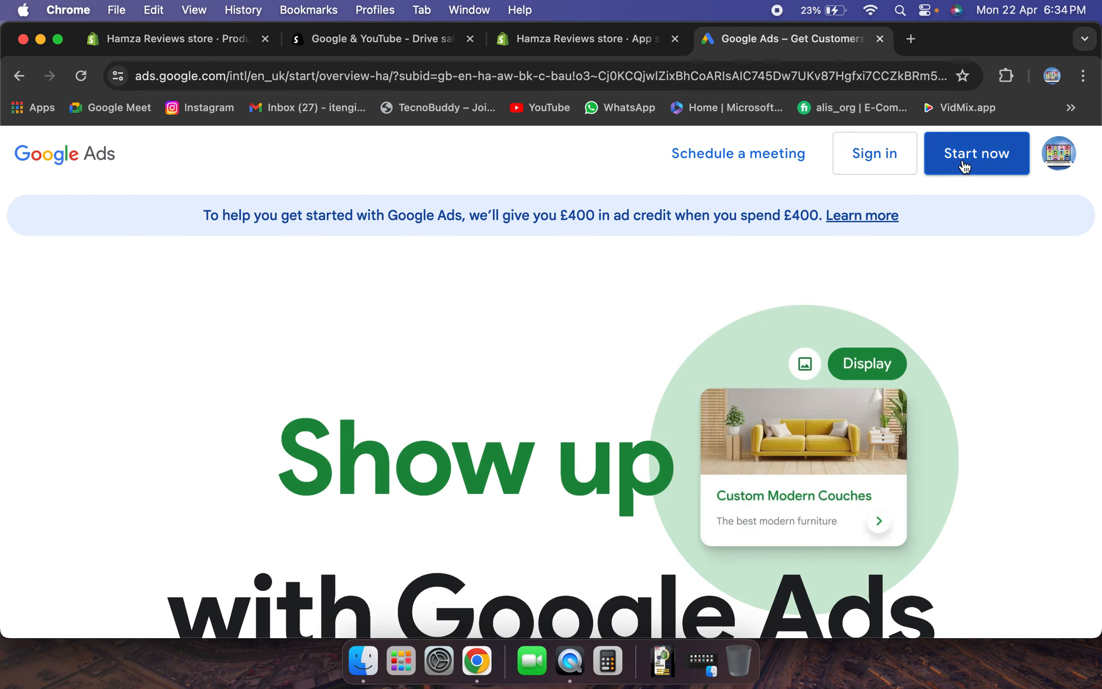
click(965, 167)
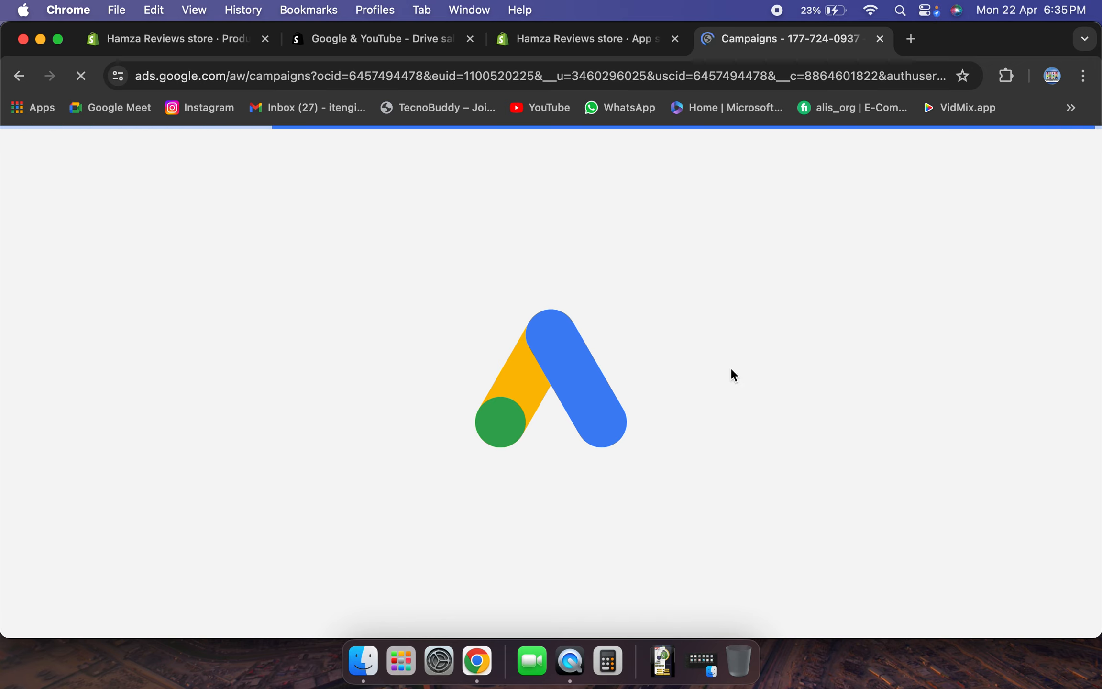
Review the store requirements checklist and connected account details in Shopify's Google & YouTube app setup
click(592, 39)
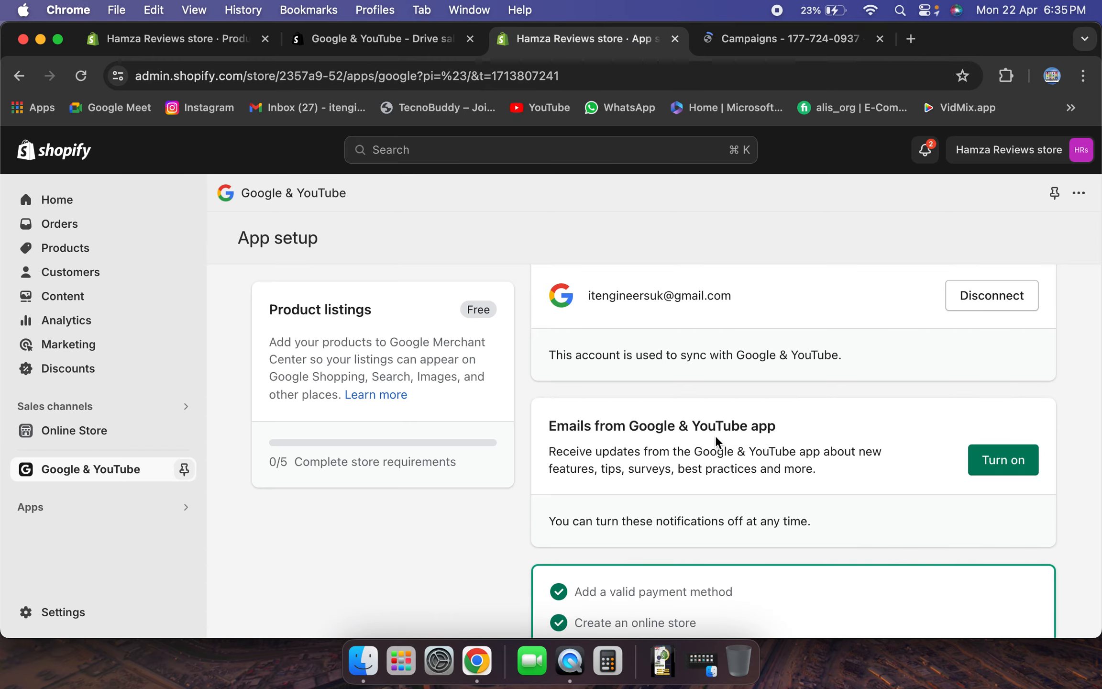
scroll(812, 491, down, 10)
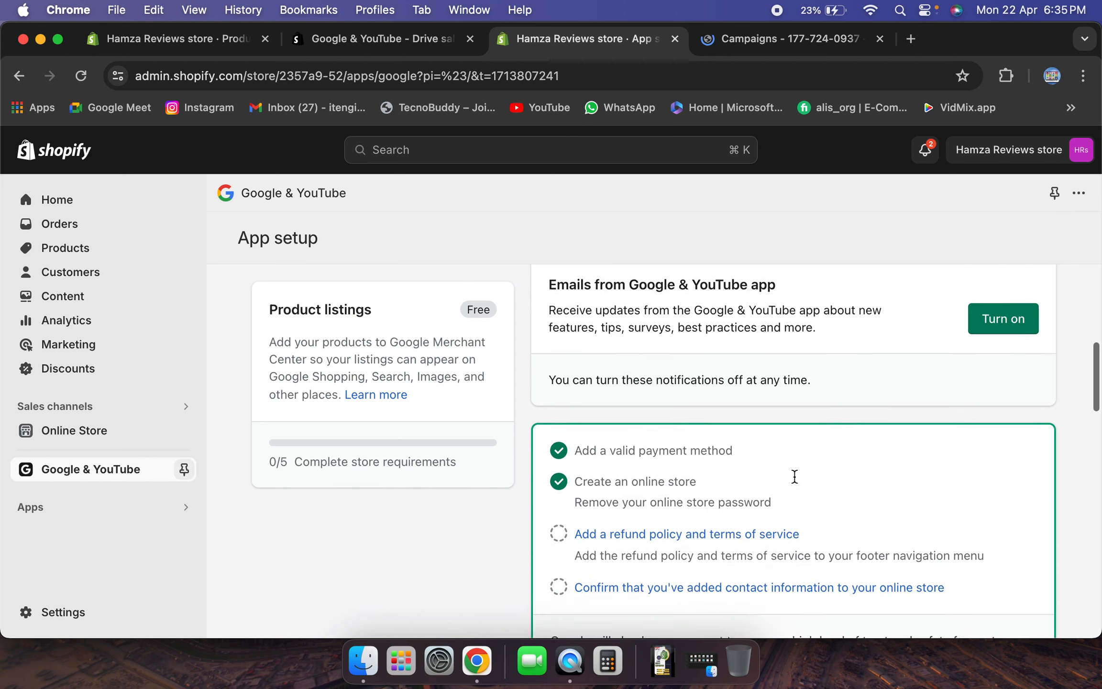
scroll(794, 476, up, 5)
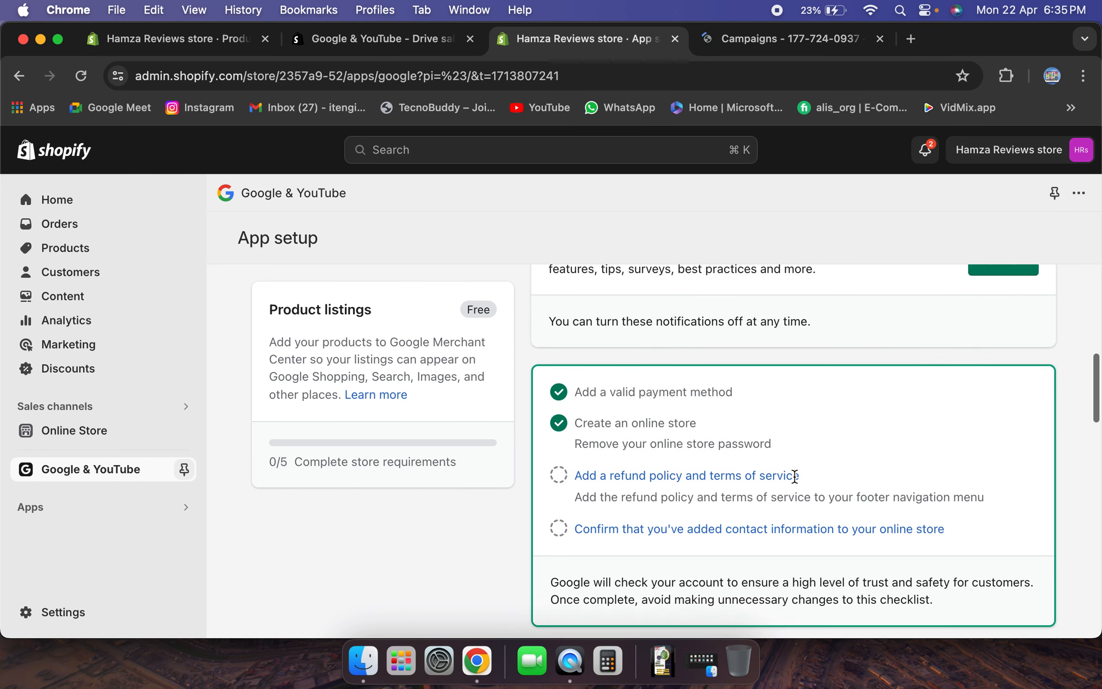
scroll(630, 477, up, 5)
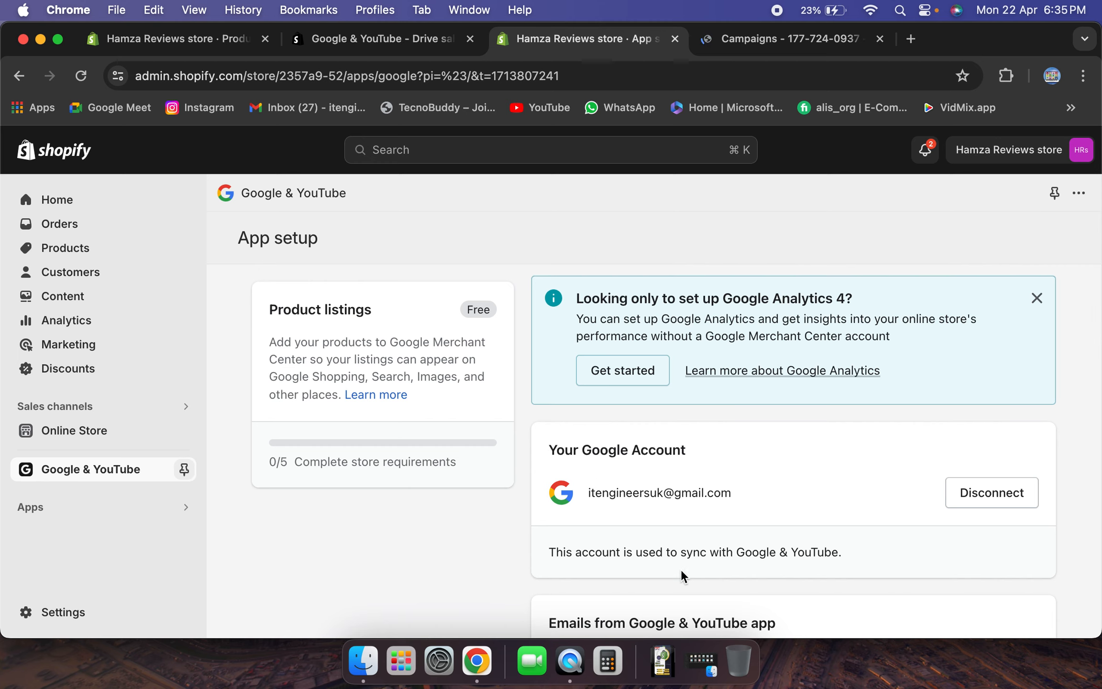
Dismiss the linking, 2-Step Verification and alert notices in Google Ads, and start creating a new campaign
click(707, 38)
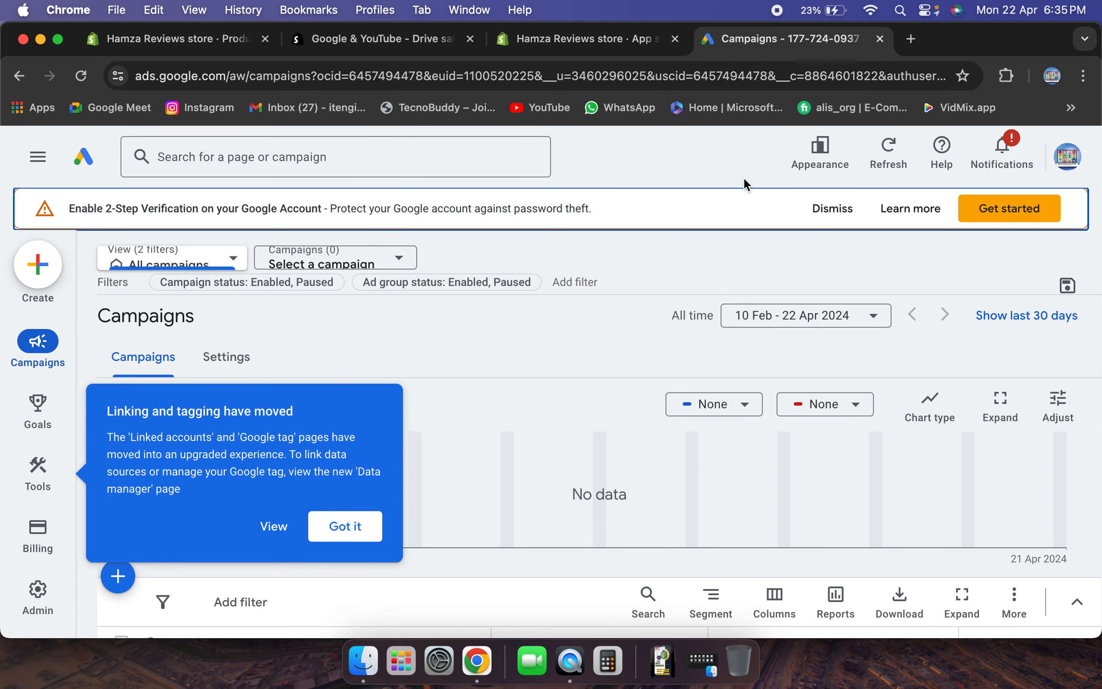
click(351, 527)
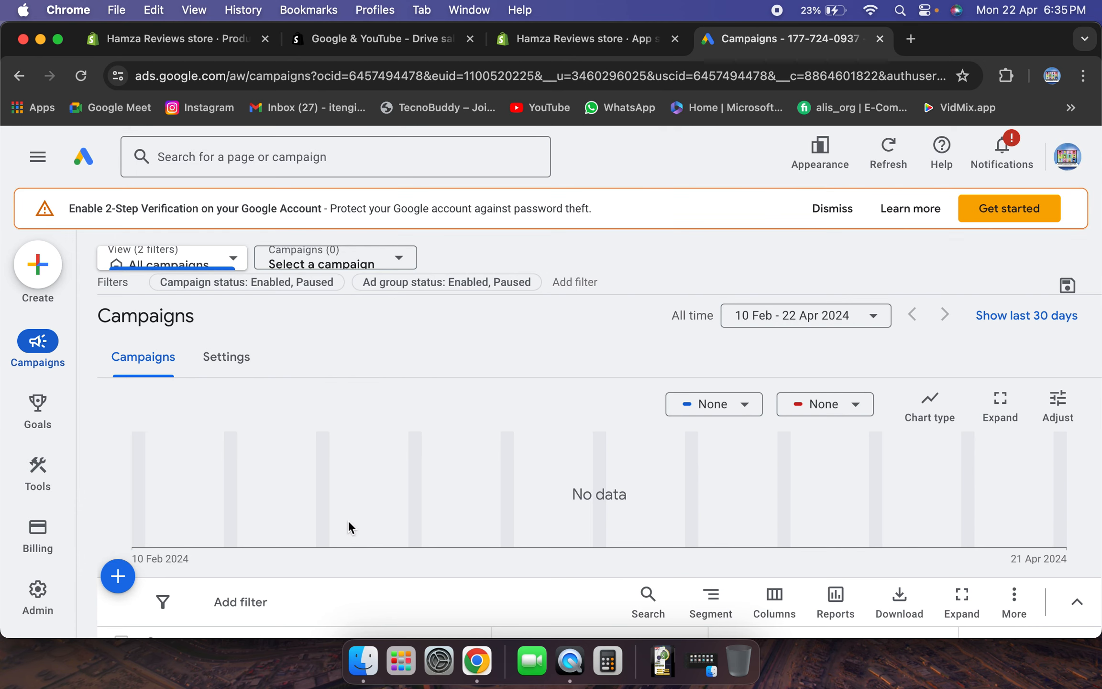
click(832, 209)
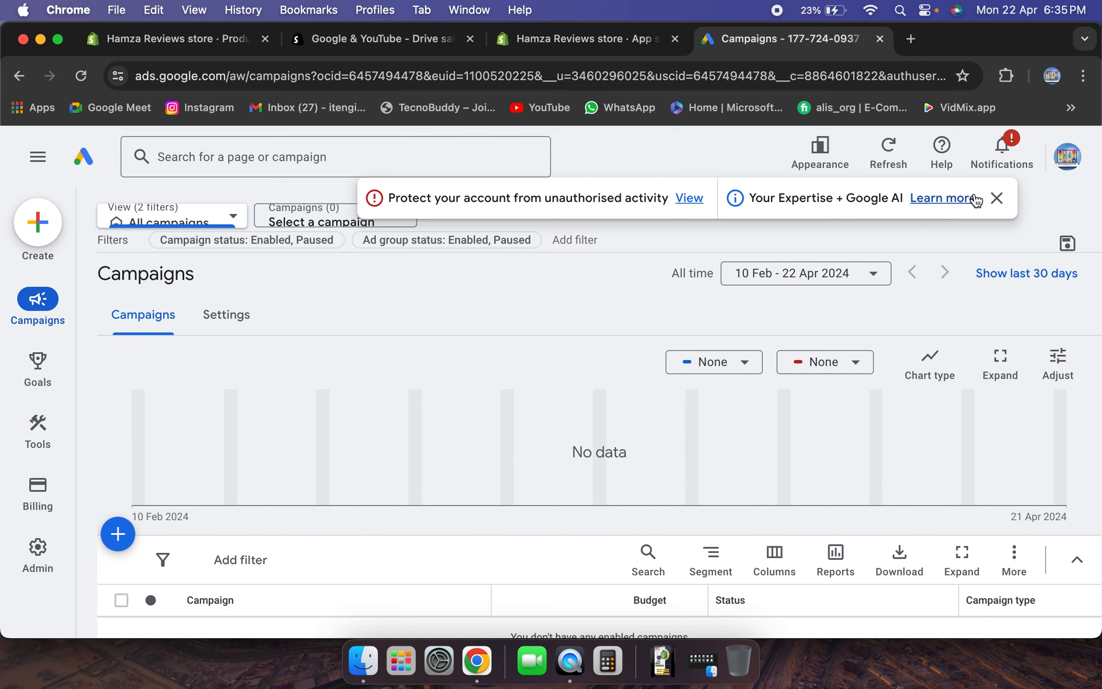
click(997, 200)
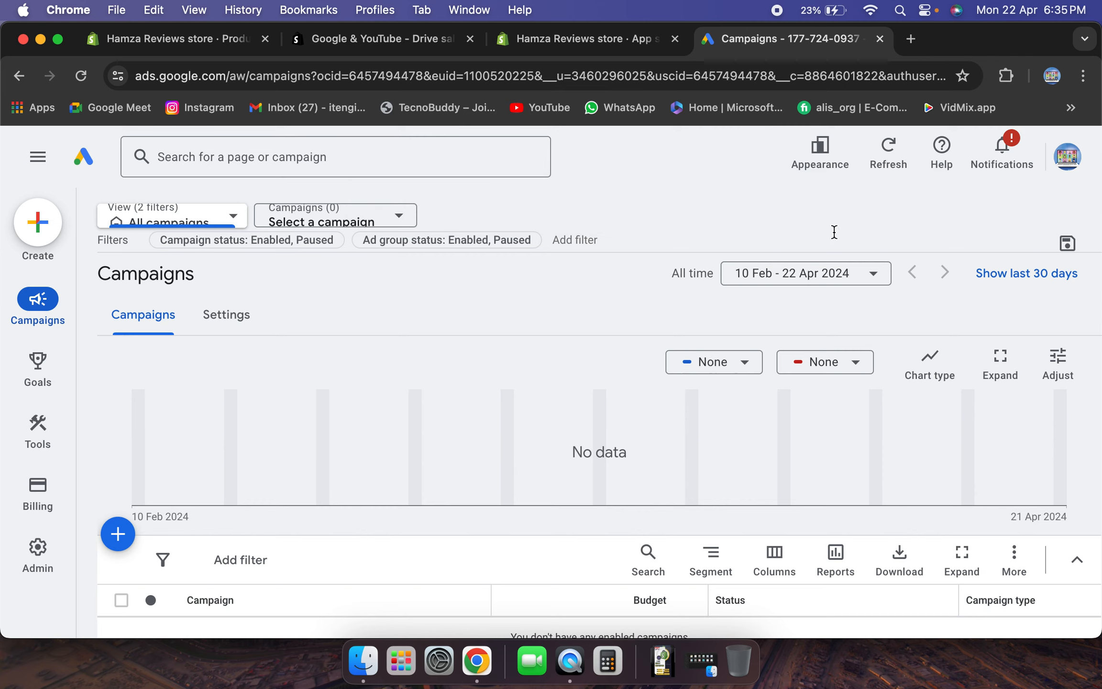
click(40, 228)
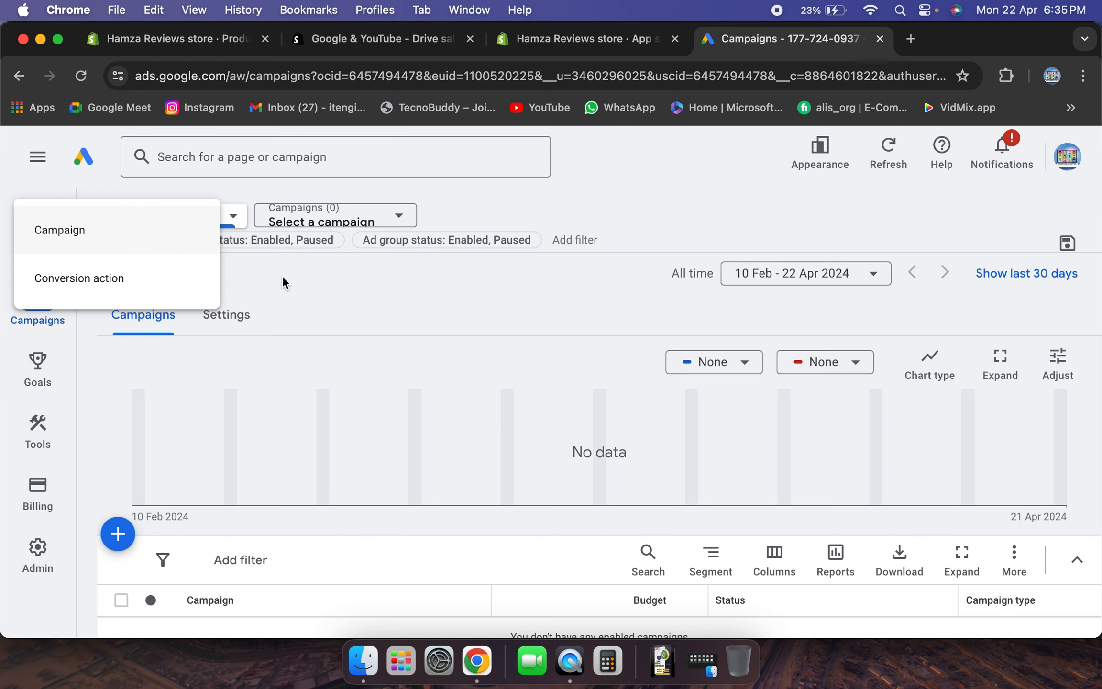
click(64, 233)
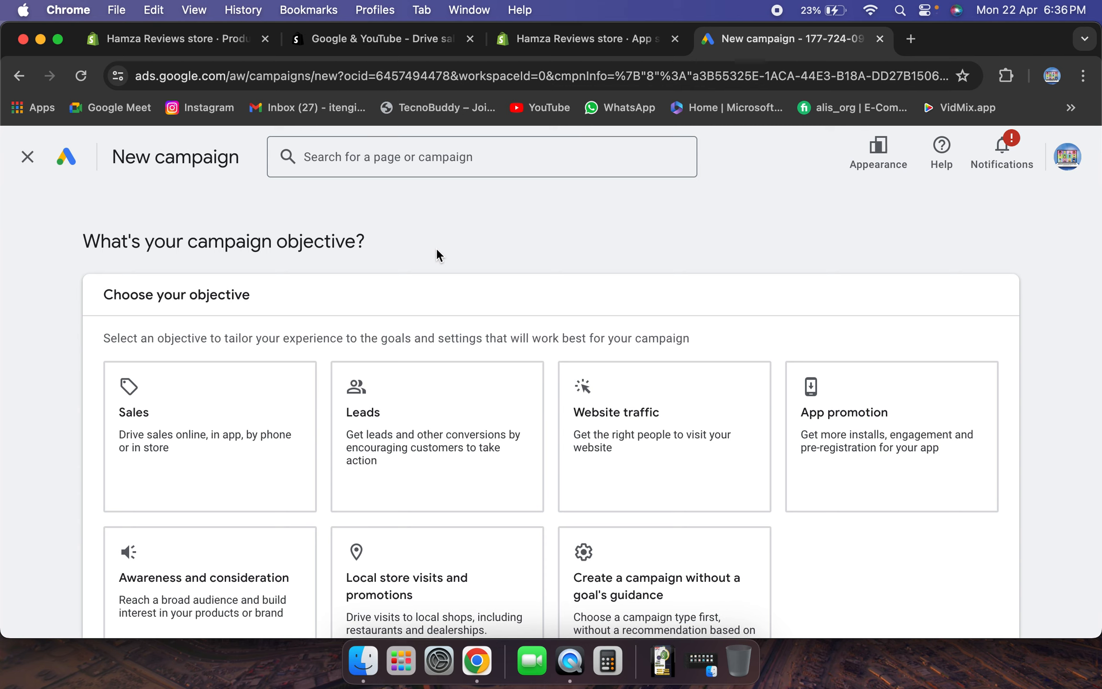
Choose Leads as the new campaign's objective and bring up the campaign types
scroll(895, 440, down, 3)
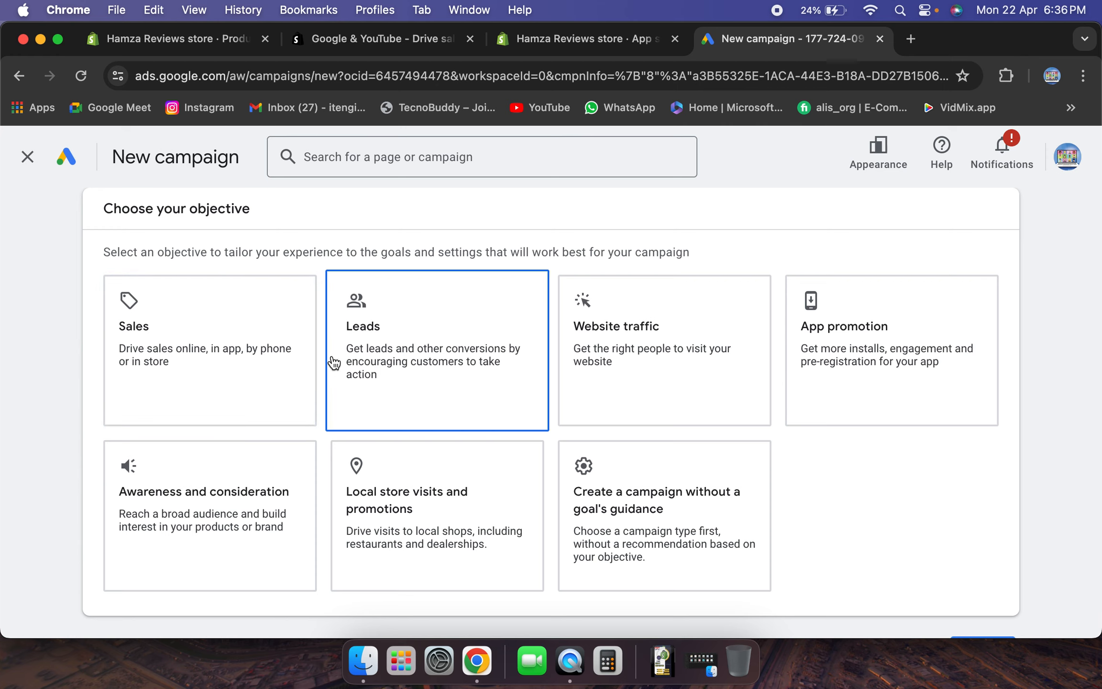
click(429, 342)
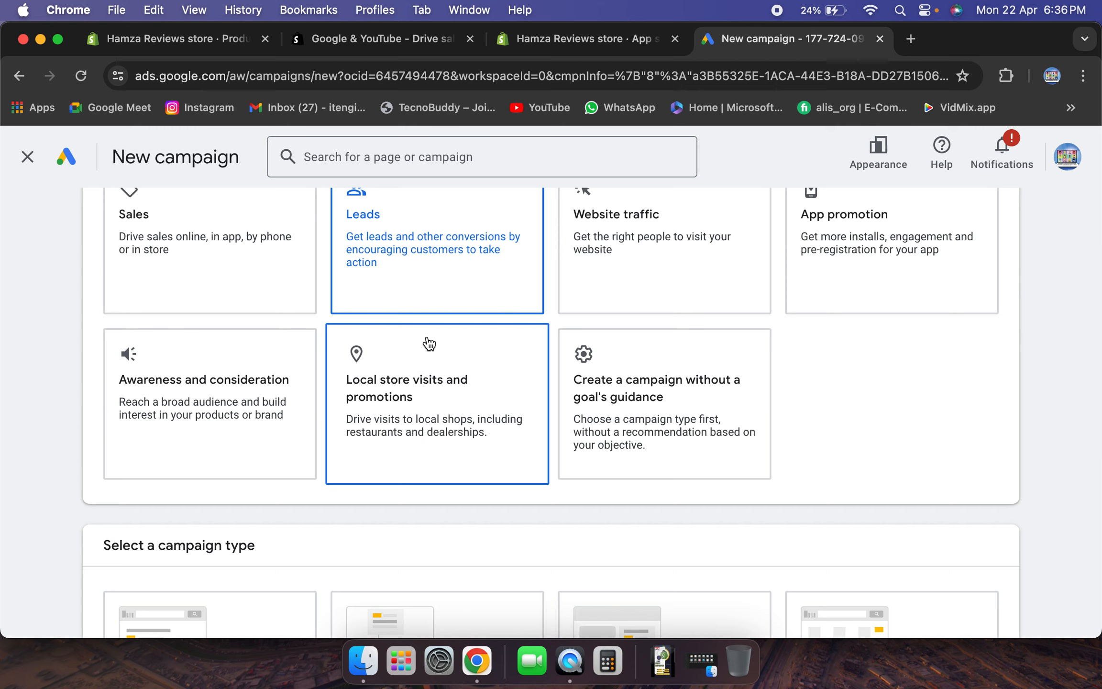
click(468, 275)
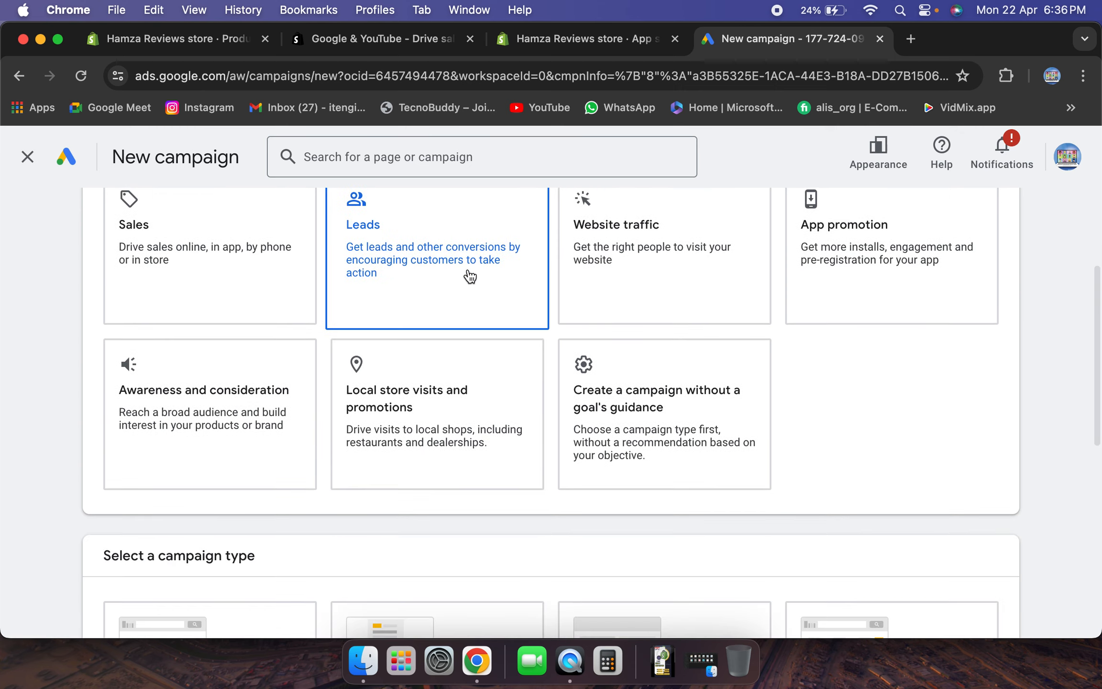
click(583, 366)
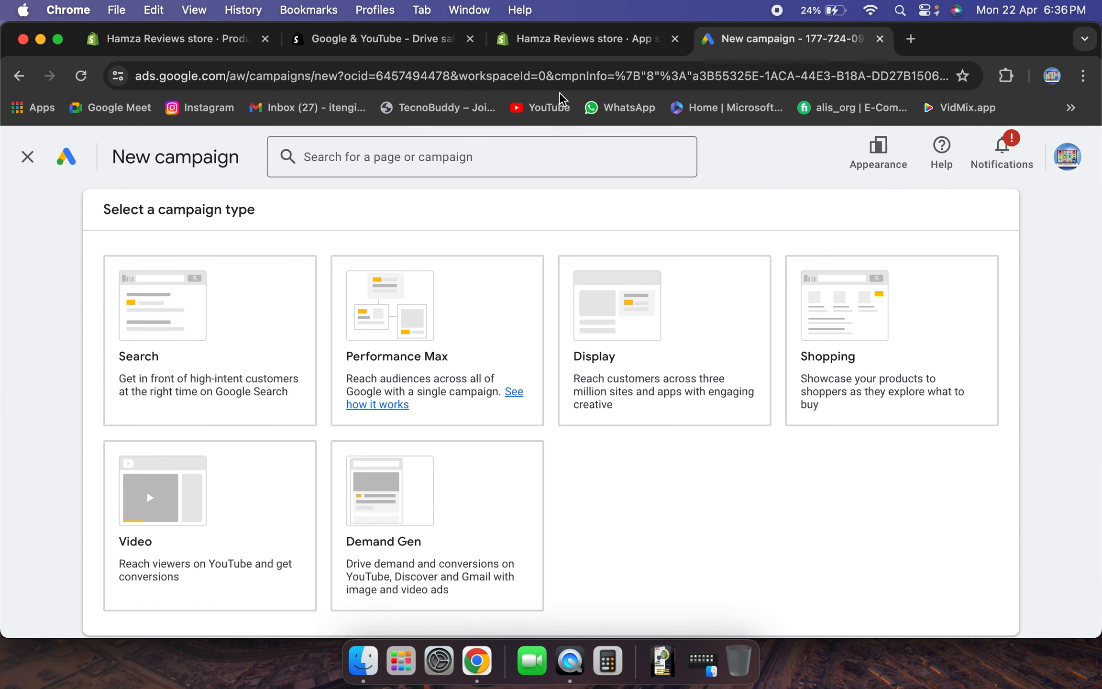
Switch to the Shopify admin, open the first Air Humidifier product and copy its title
click(636, 37)
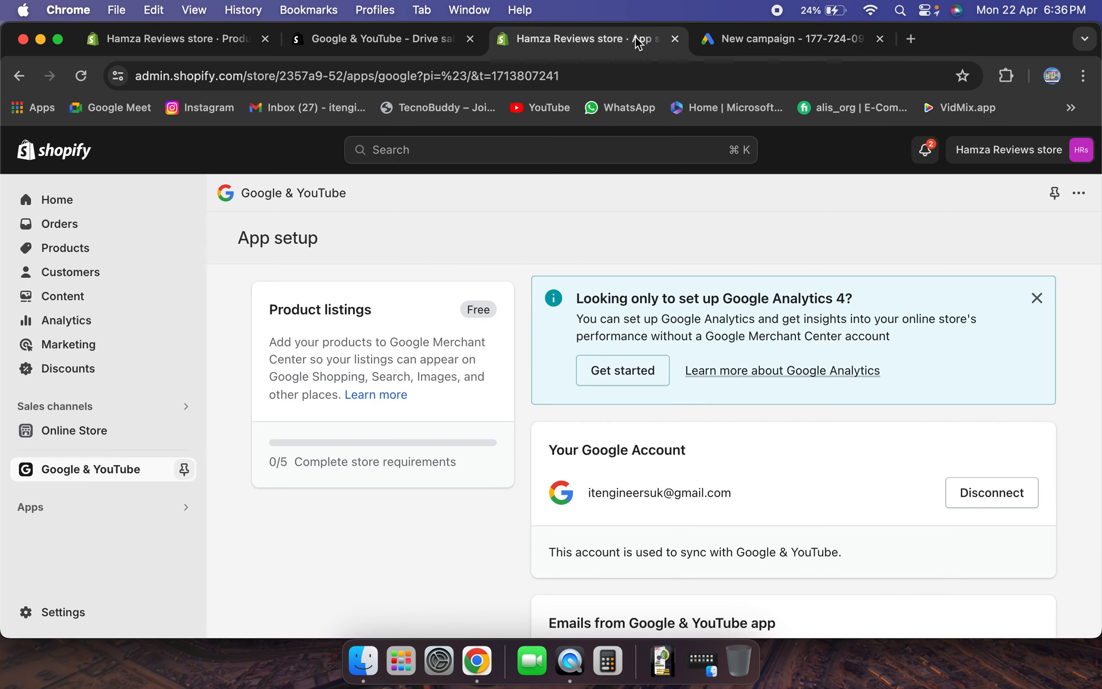
click(72, 252)
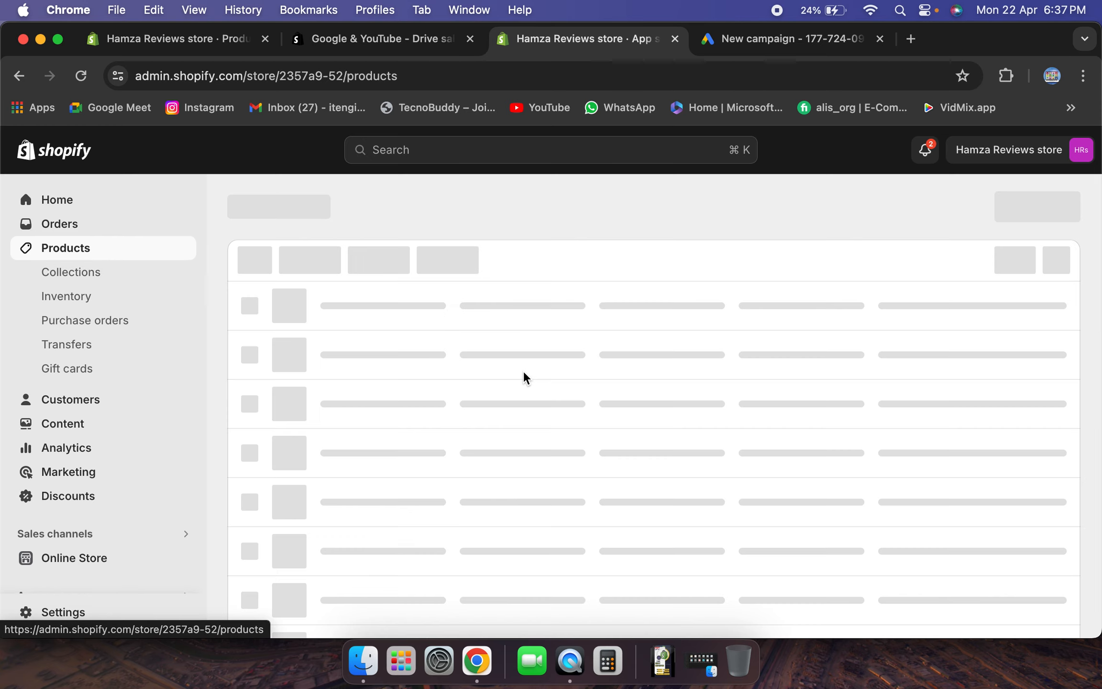
scroll(522, 369, down, 3)
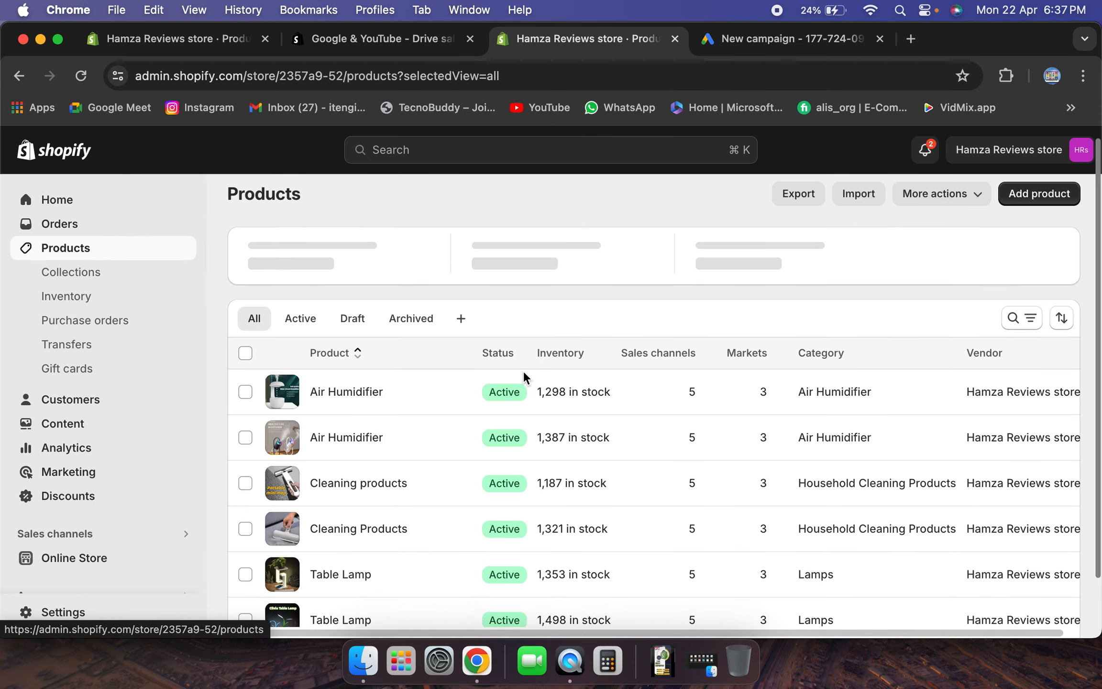
click(316, 323)
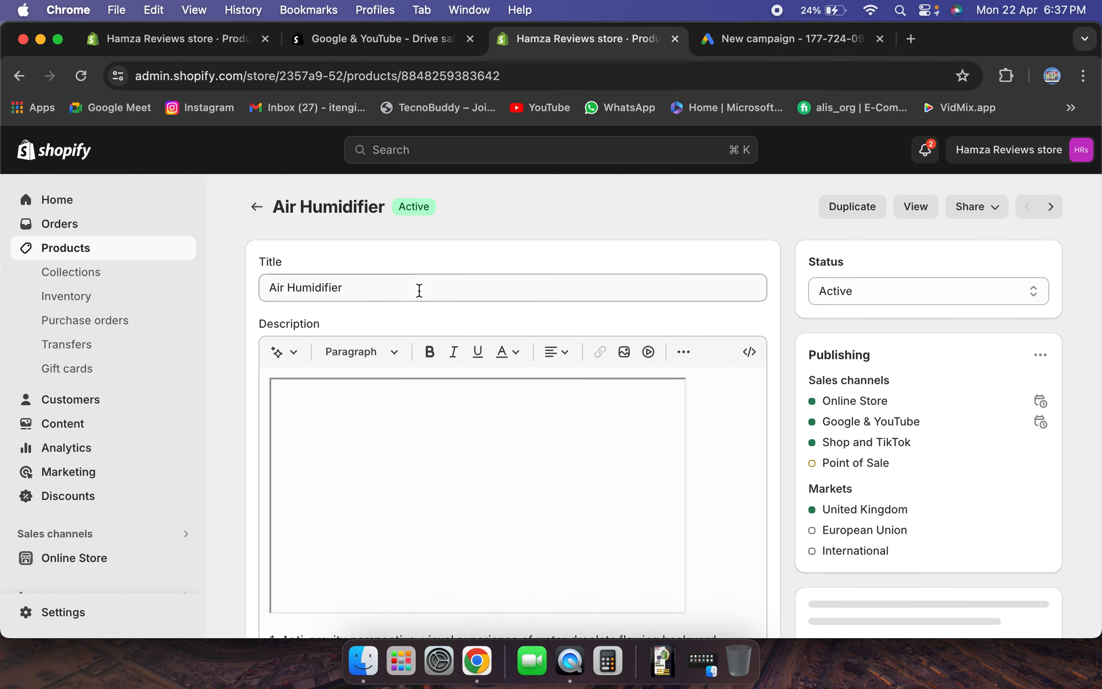
drag(363, 287, 248, 290)
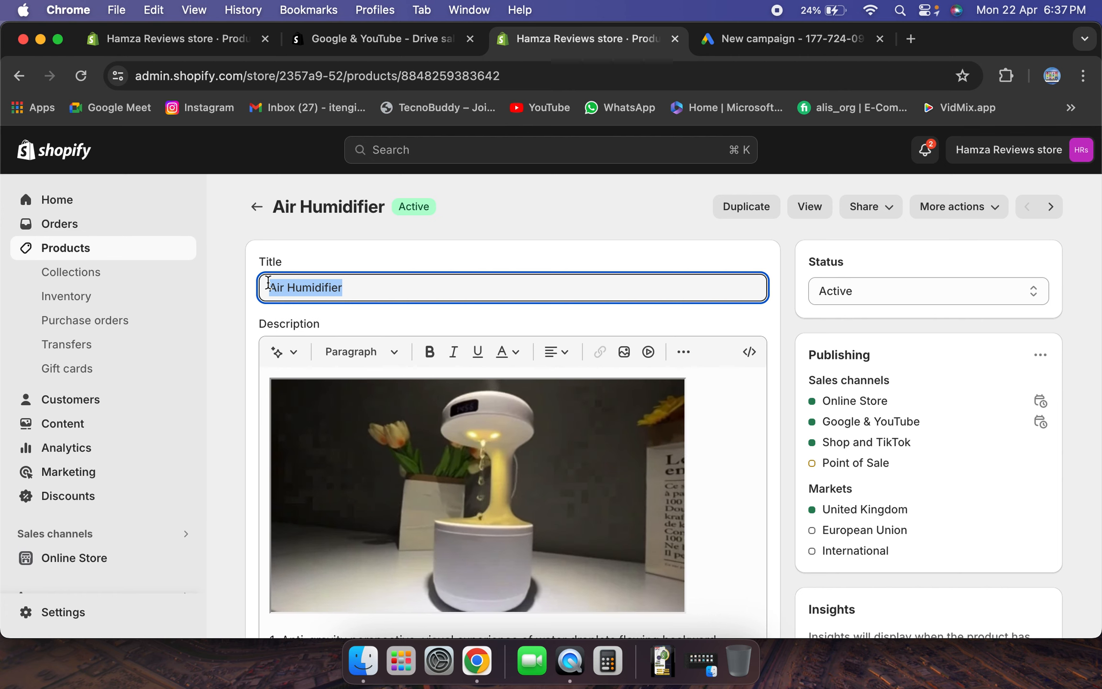
key(super+c)
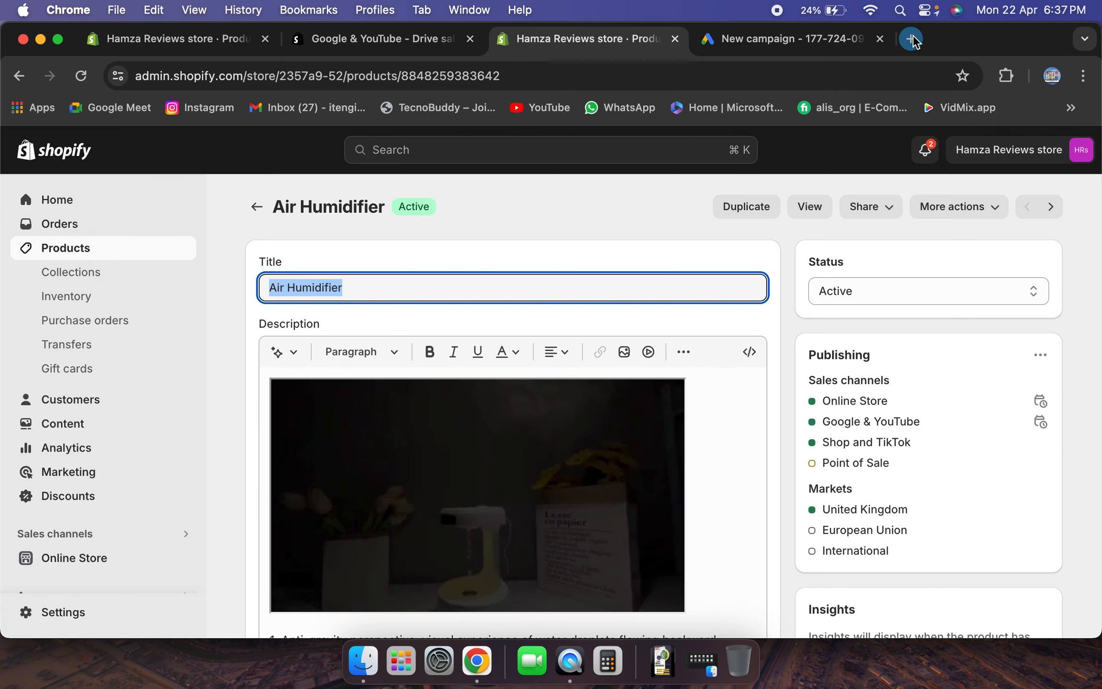
Search Google for "Air Humidifier" in a new tab and examine the sponsored products and website results
click(912, 37)
key(super+v)
key(Return)
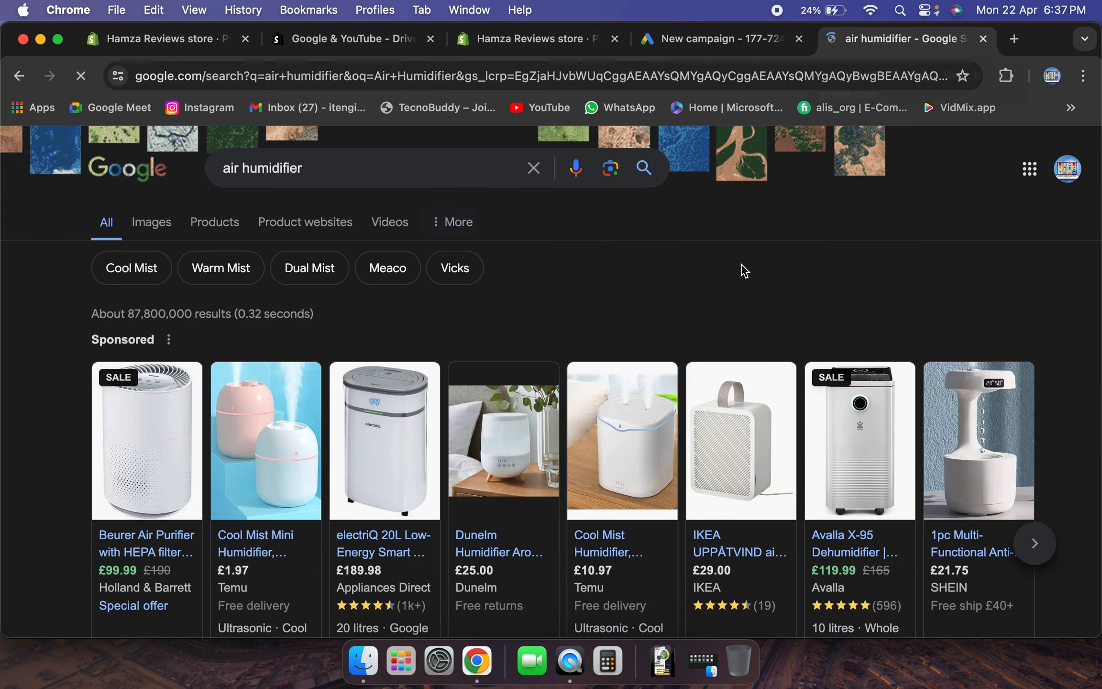
scroll(727, 296, down, 10)
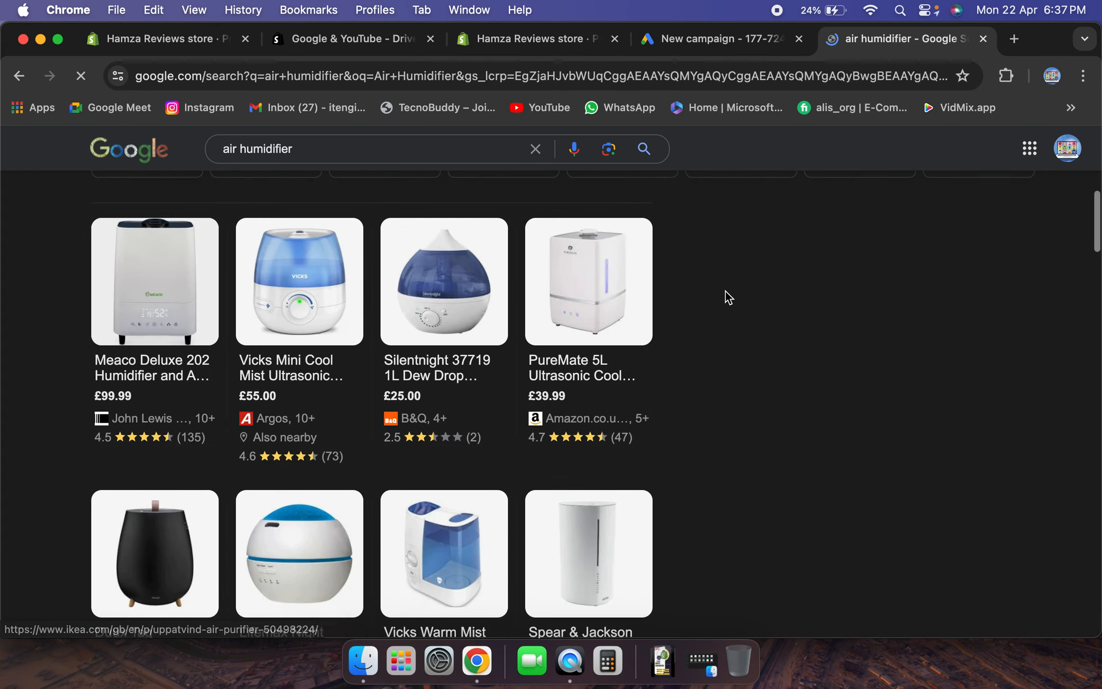
scroll(726, 296, down, 9)
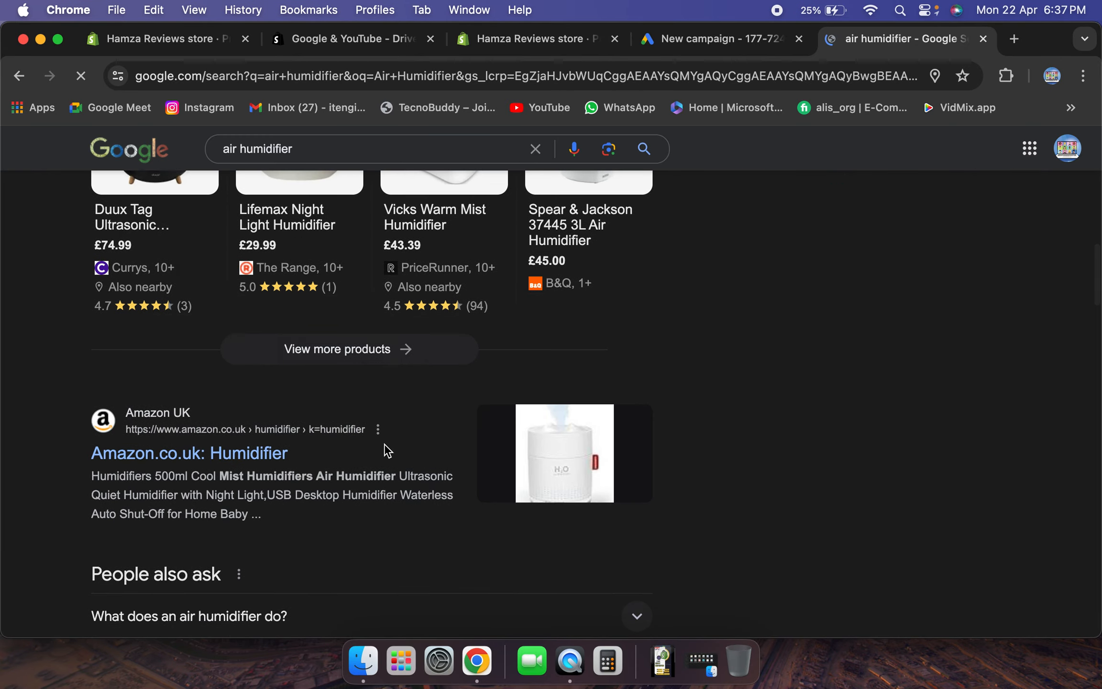
scroll(387, 450, up, 15)
scroll(388, 449, down, 10)
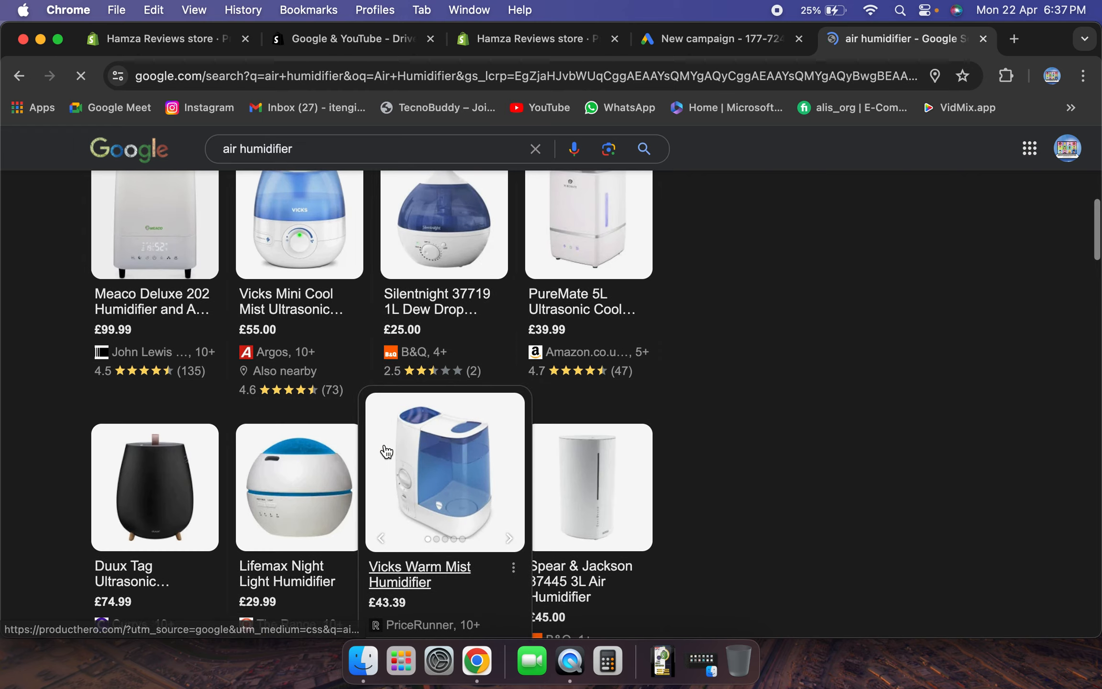
scroll(386, 451, down, 17)
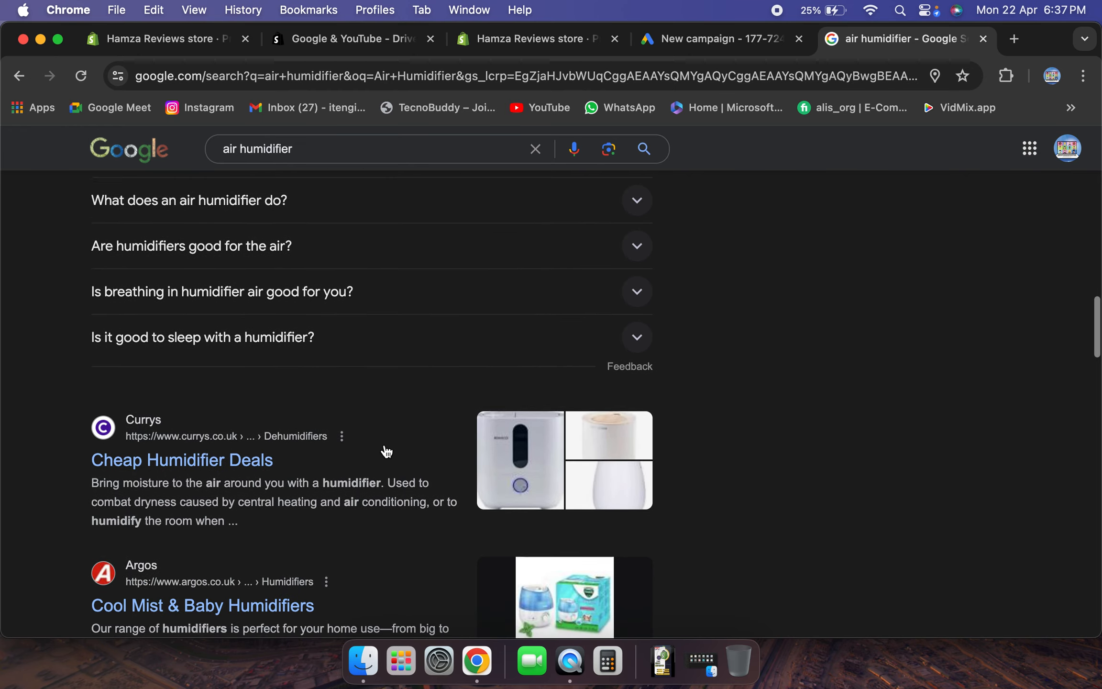
scroll(387, 451, down, 6)
scroll(386, 450, up, 9)
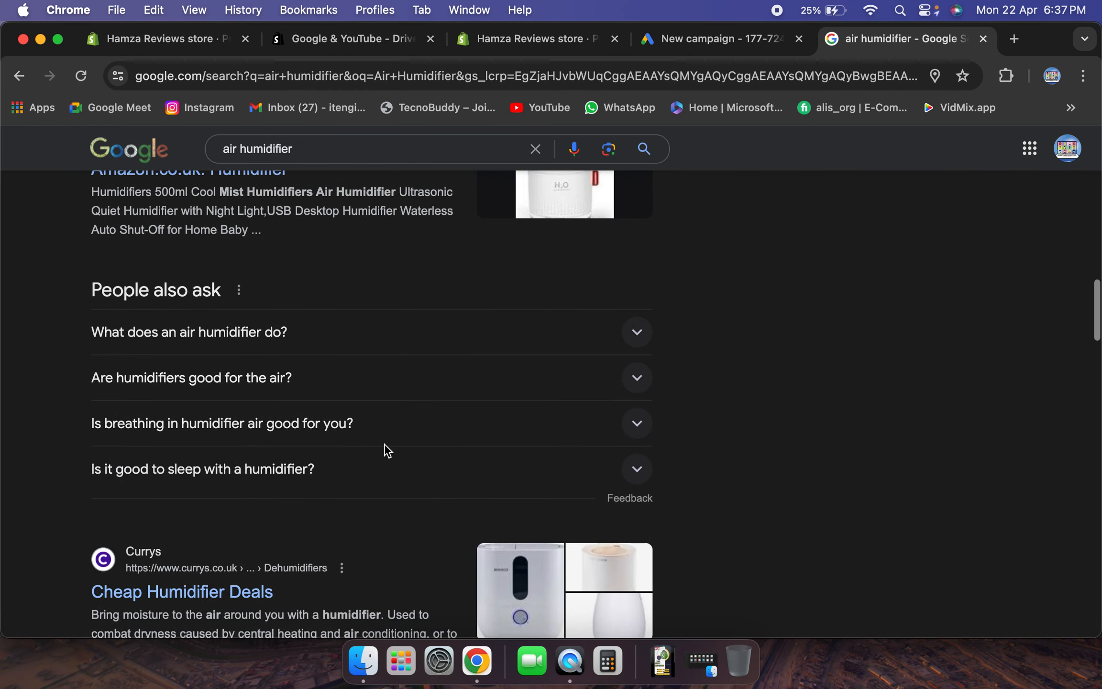
scroll(387, 451, up, 12)
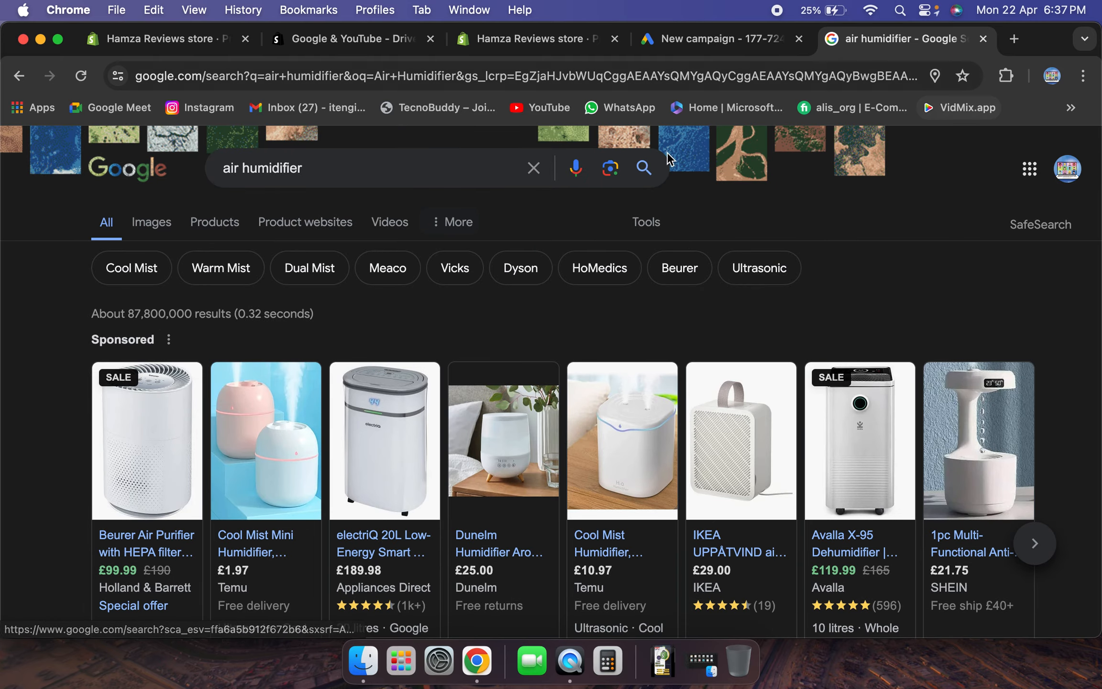
scroll(380, 578, down, 10)
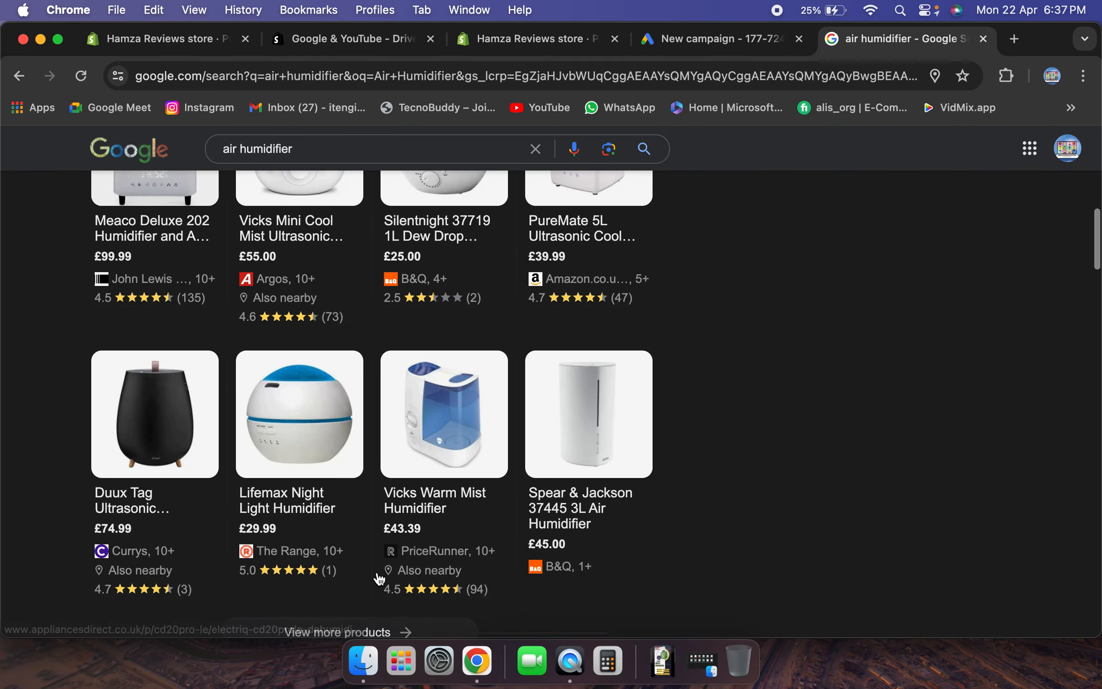
scroll(380, 578, up, 10)
Return to the new Google Ads campaign and select Search as the campaign type
click(745, 48)
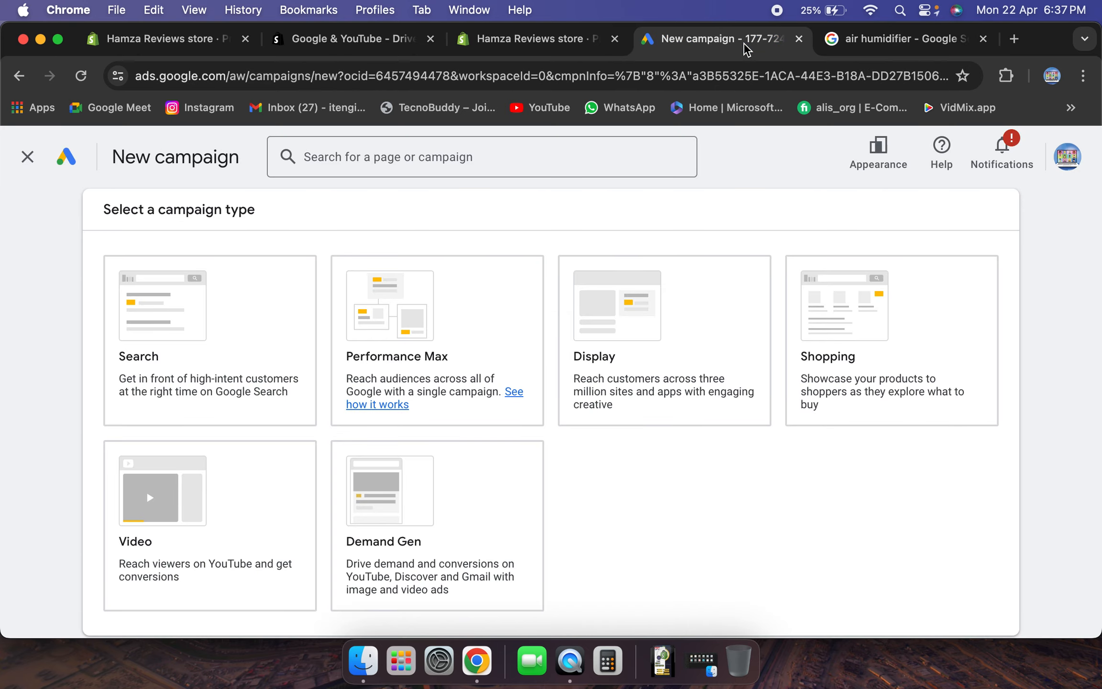
click(211, 306)
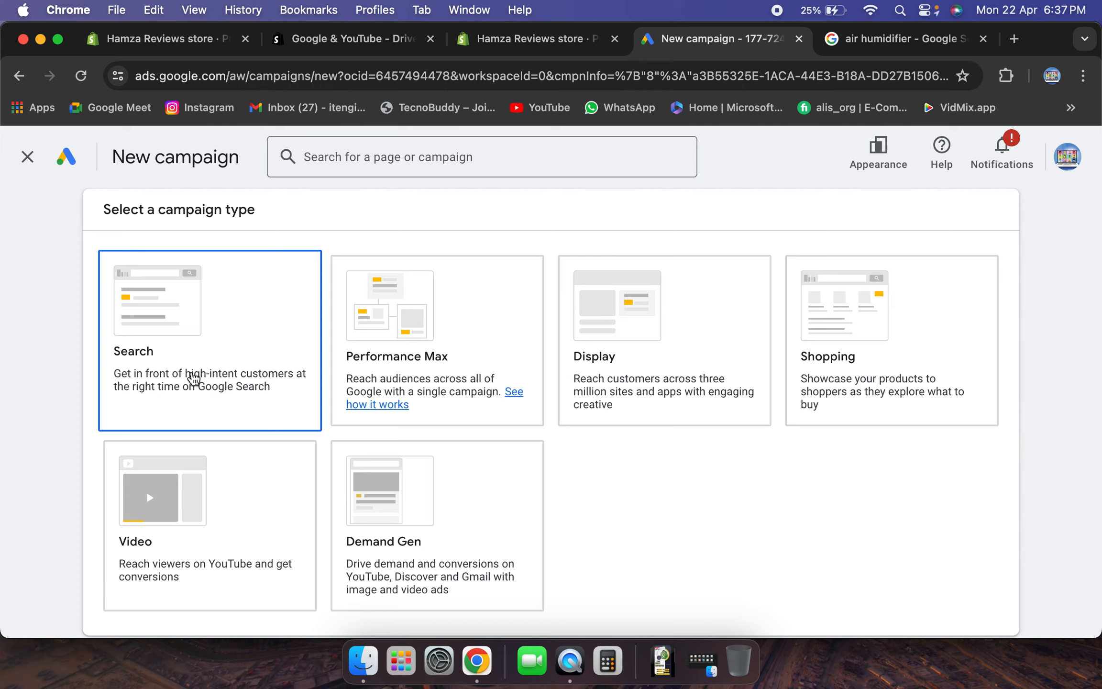
scroll(193, 376, down, 3)
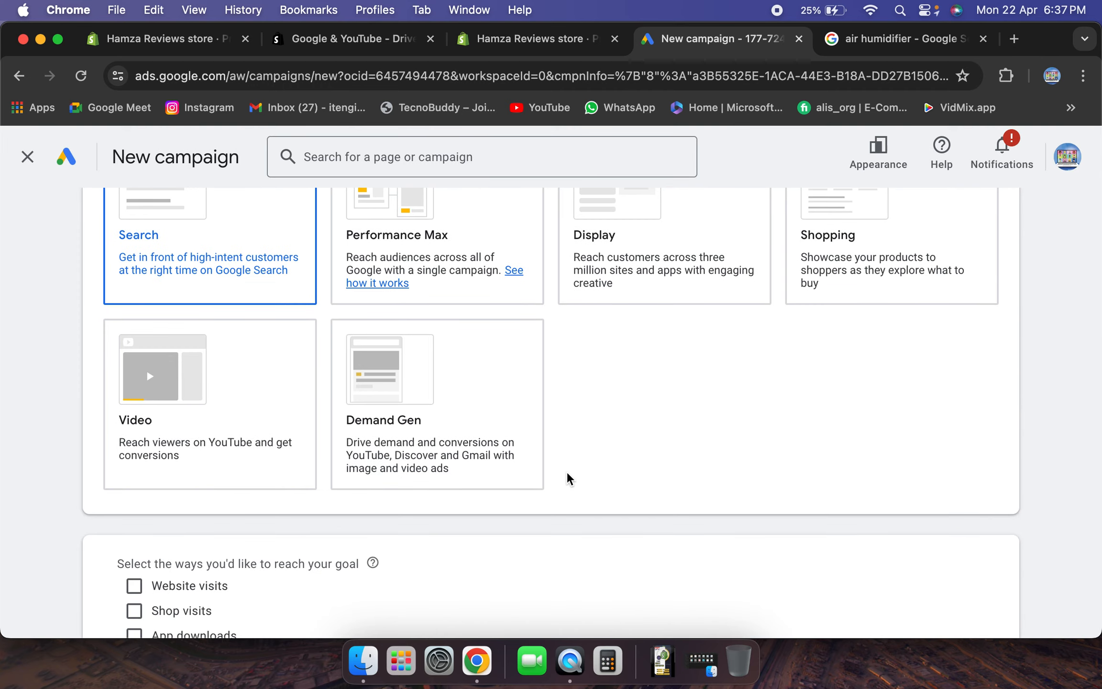
Enable Website visits as the way to reach the campaign goal
scroll(566, 471, down, 3)
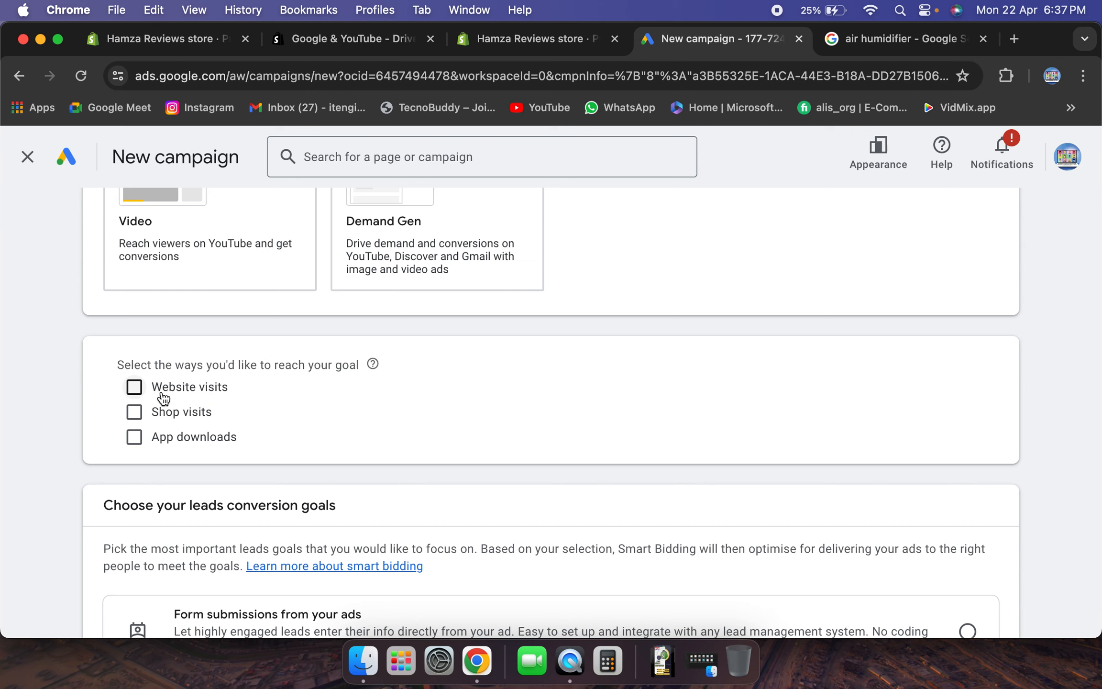
click(163, 396)
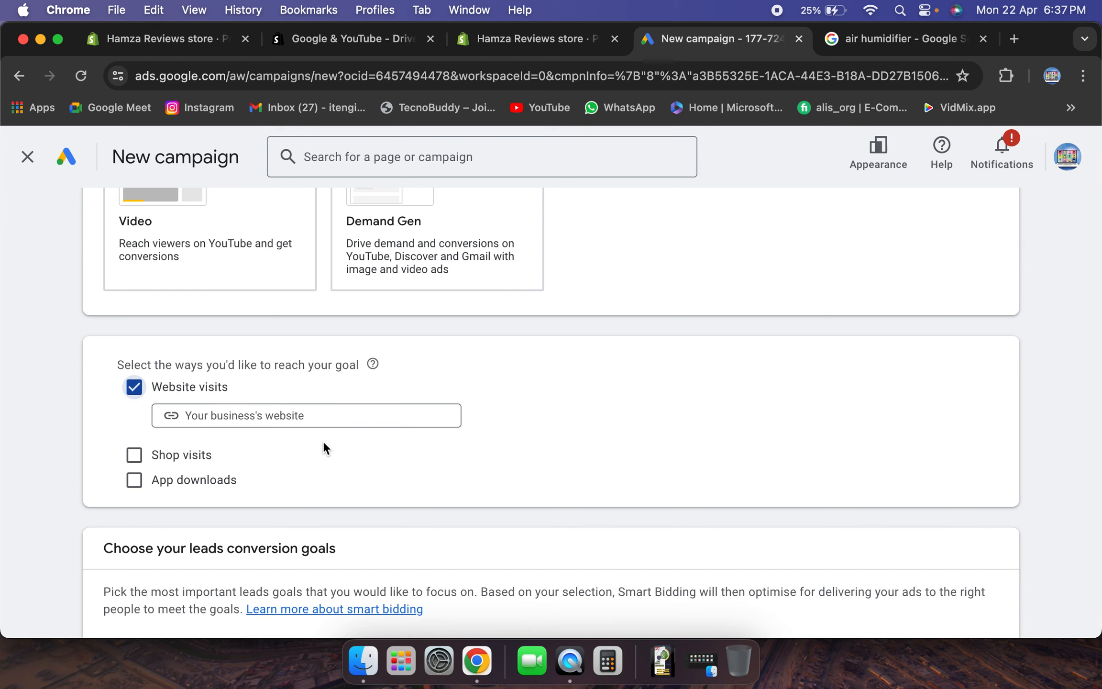
scroll(322, 445, down, 1)
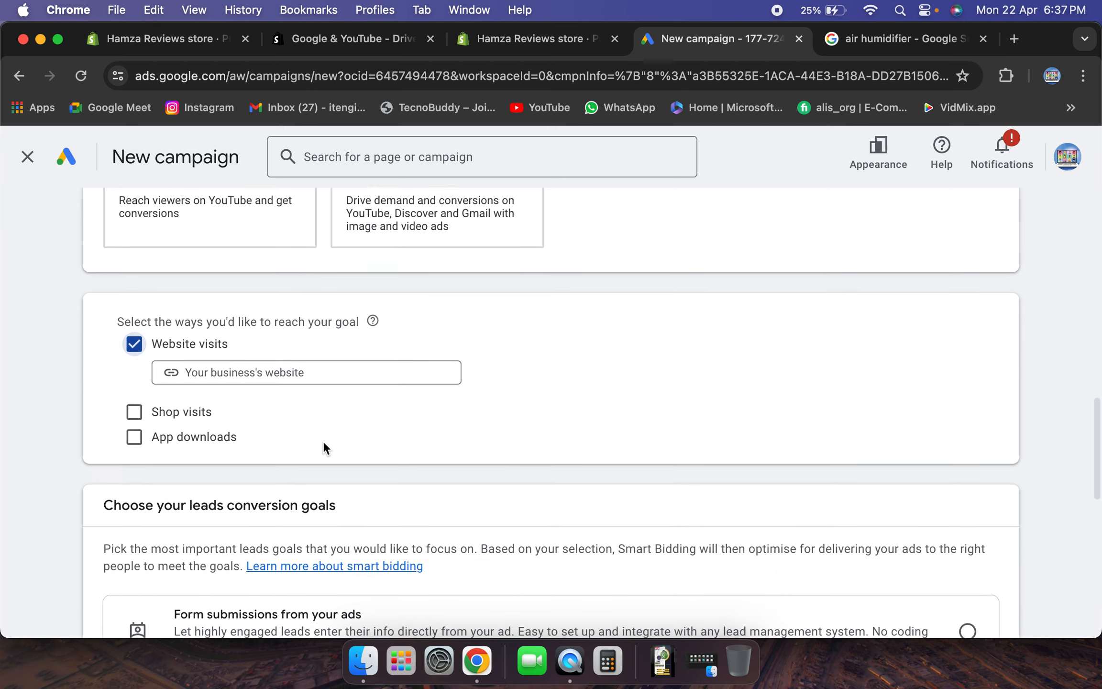
click(237, 376)
scroll(453, 375, up, 3)
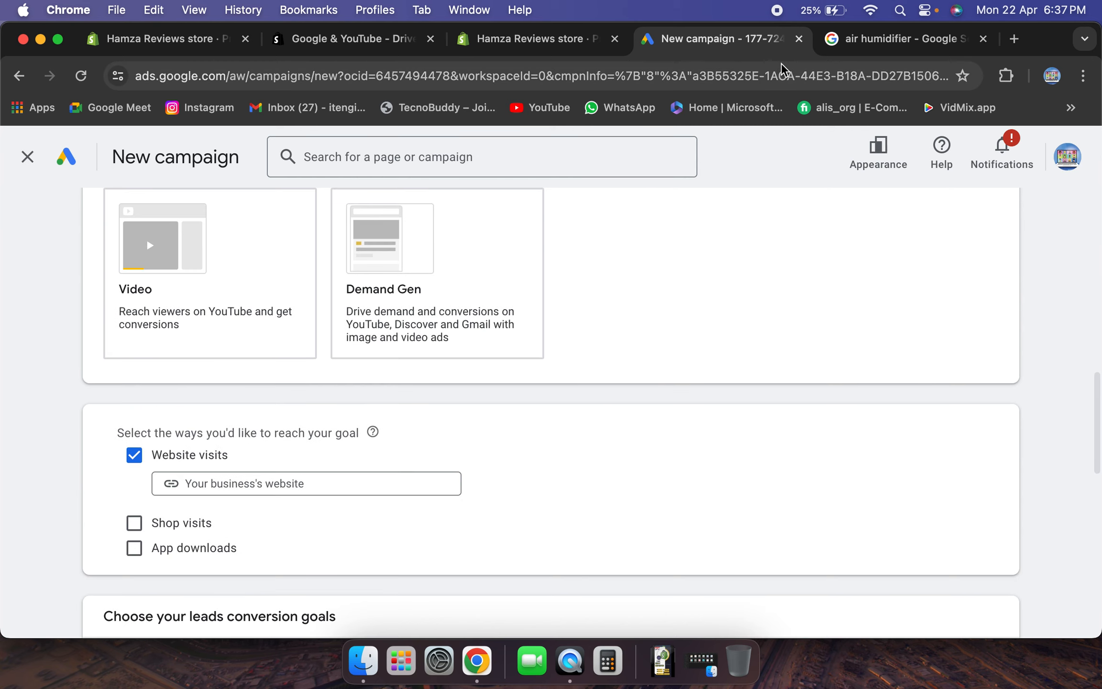
click(271, 433)
scroll(212, 484, down, 1)
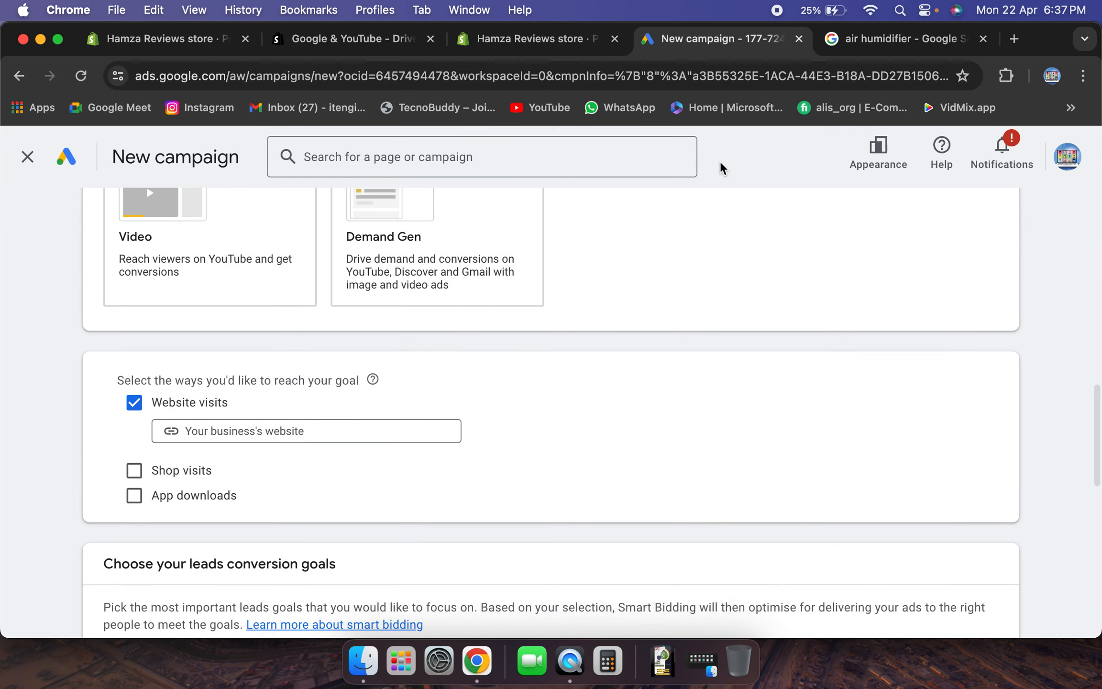
Copy the Air Humidifier product page's address from Shopify and paste it as the business's website in the Google Ads campaign
click(517, 39)
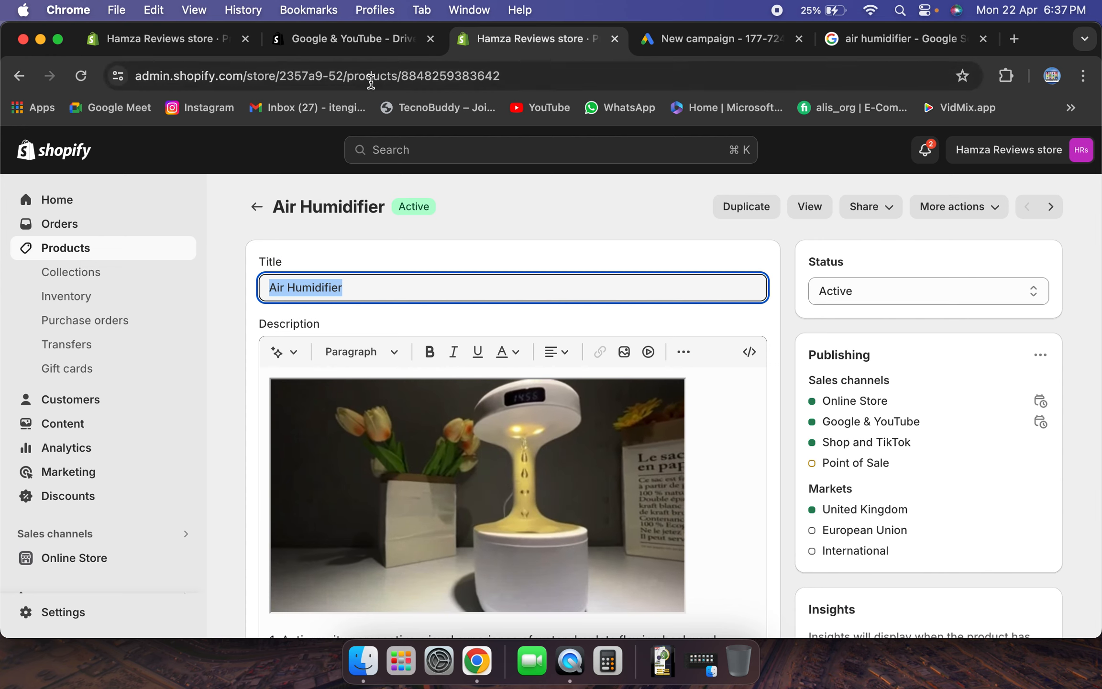
click(386, 77)
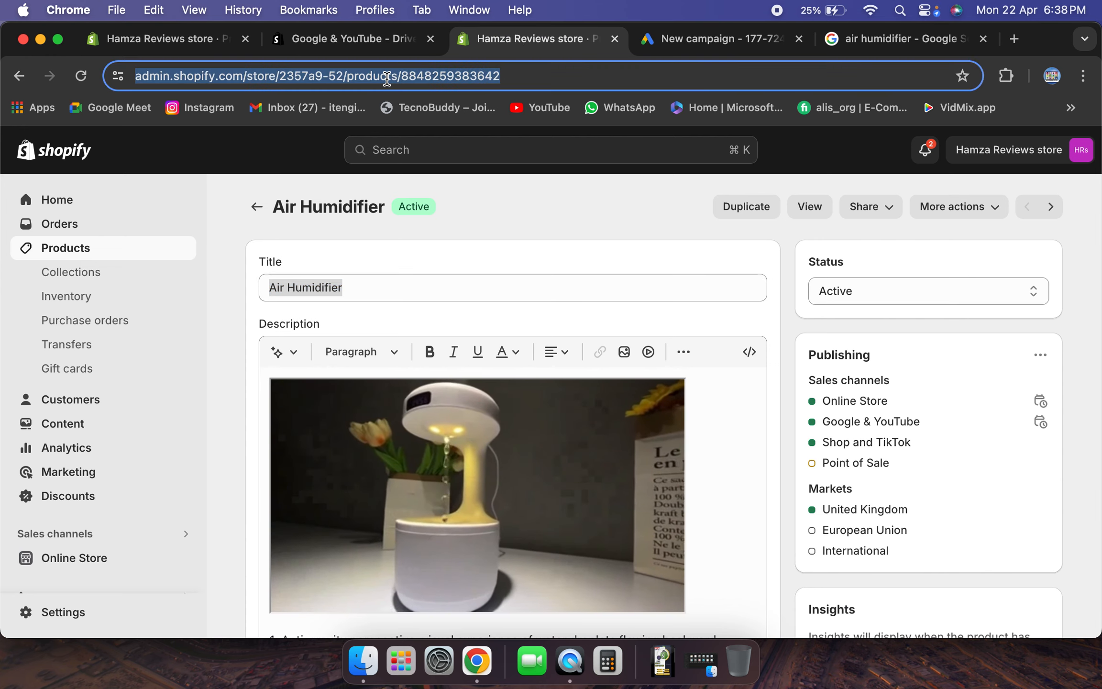
scroll(104, 452, down, 1)
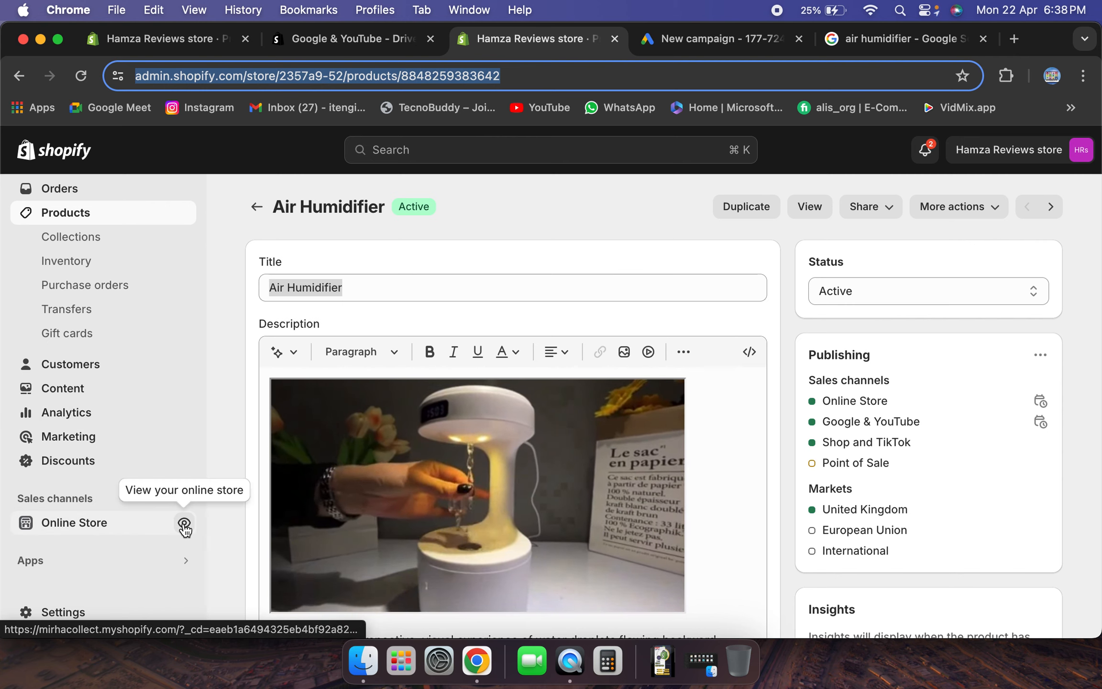
click(498, 76)
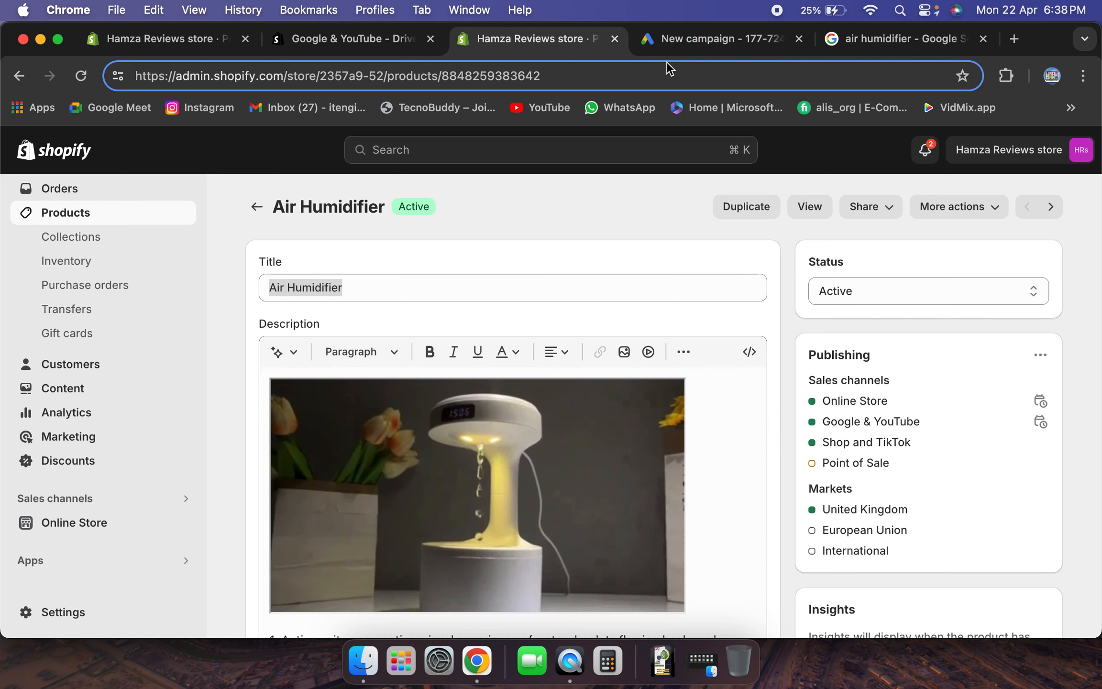
key(super+a)
click(734, 34)
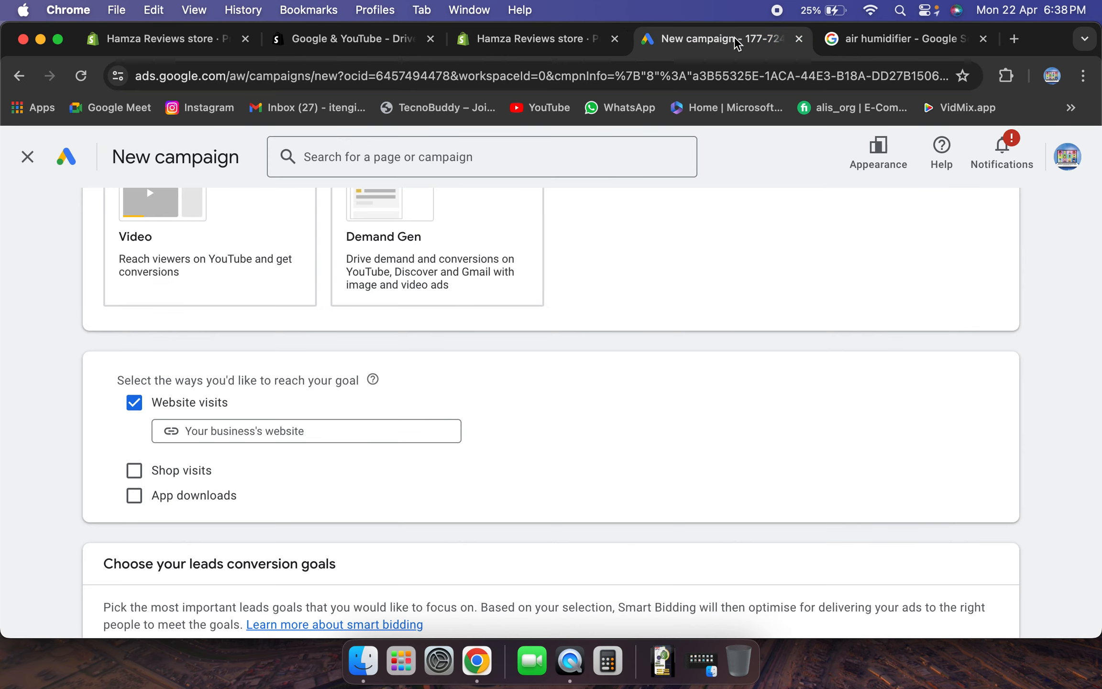
key(super+v)
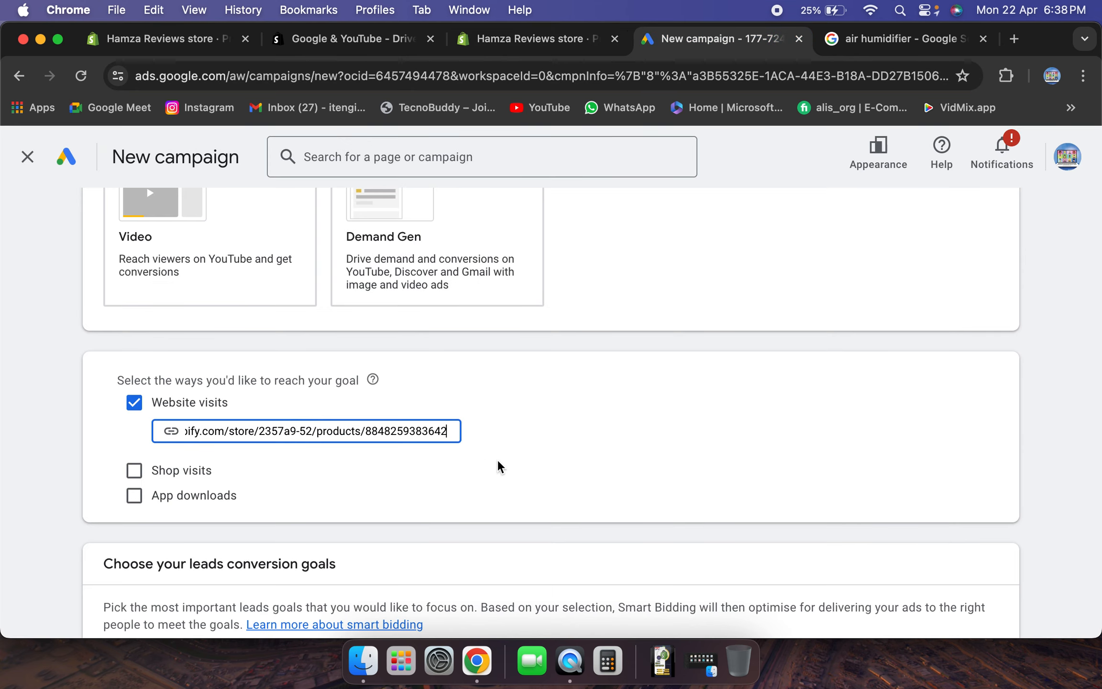
click(539, 495)
Check the entered website address and review the available leads conversion goals
scroll(540, 495, down, 2)
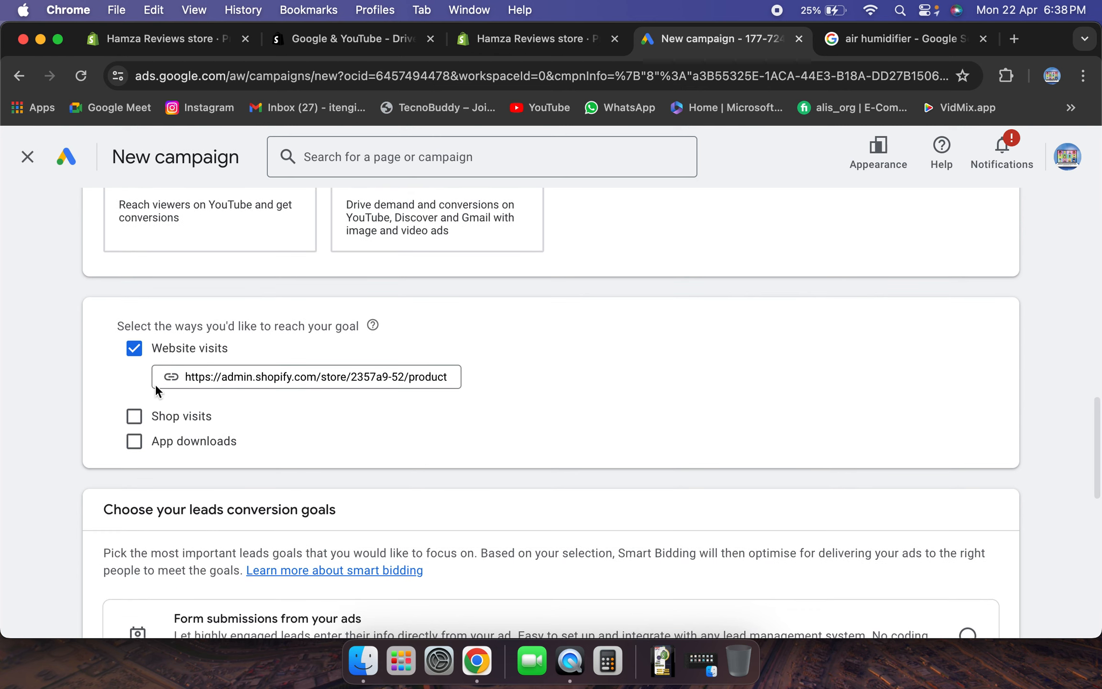
click(174, 376)
click(571, 428)
scroll(571, 428, down, 5)
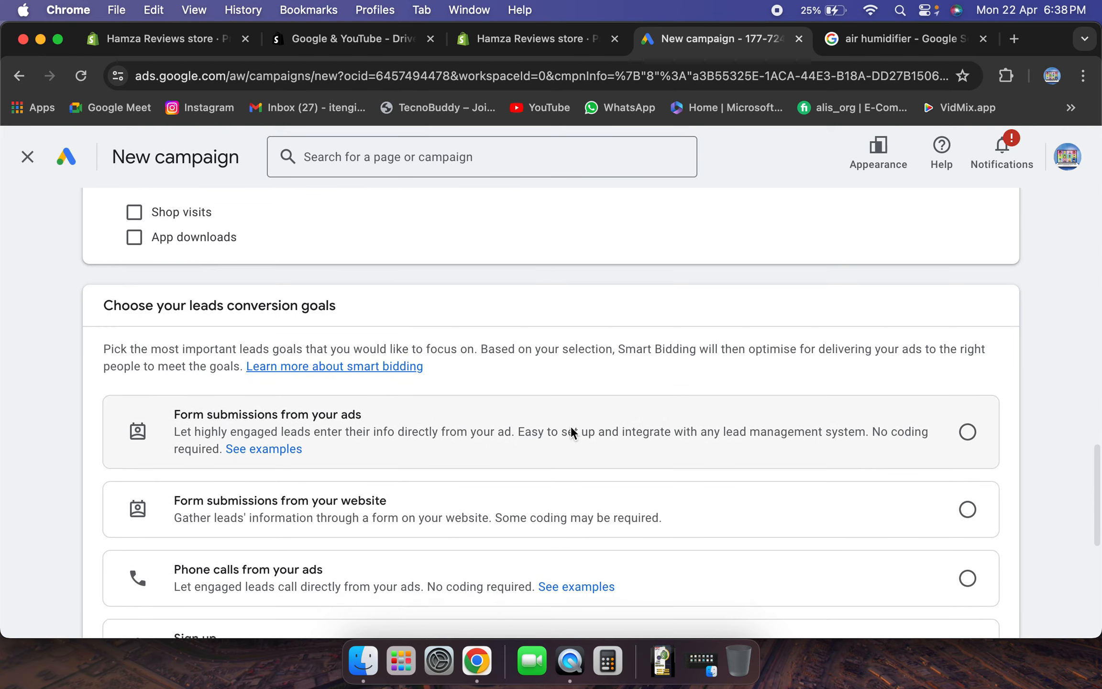
scroll(571, 425, down, 3)
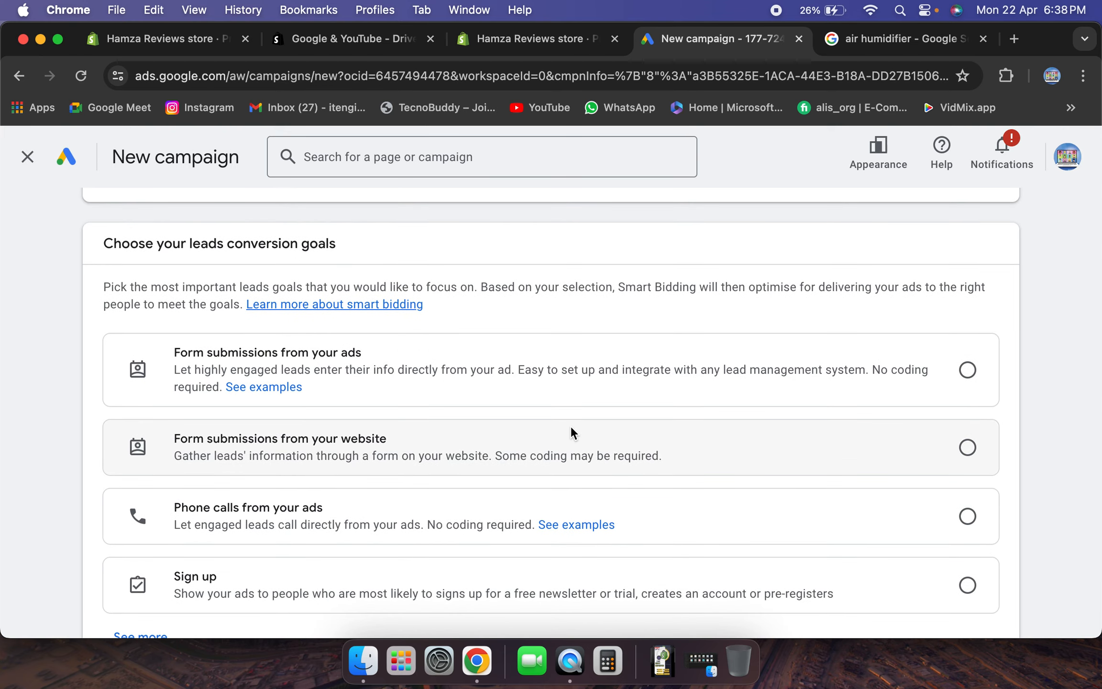
Expand the full list of leads conversion goals and choose Outbound click as the campaign's goal
scroll(571, 428, down, 3)
scroll(570, 428, up, 1)
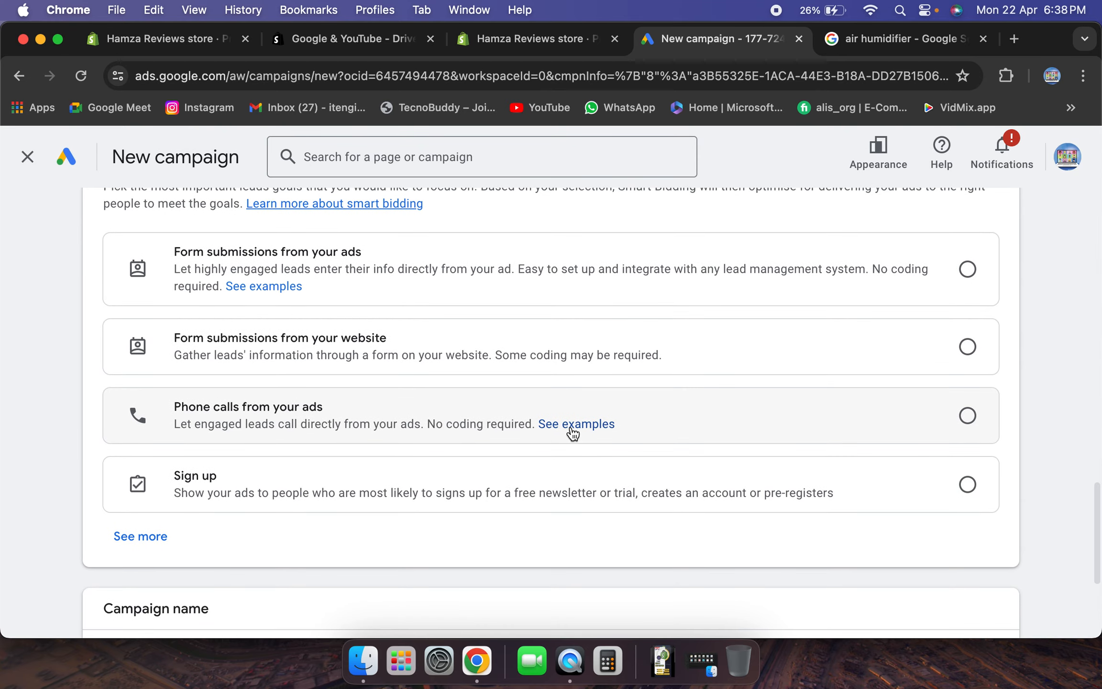
click(140, 536)
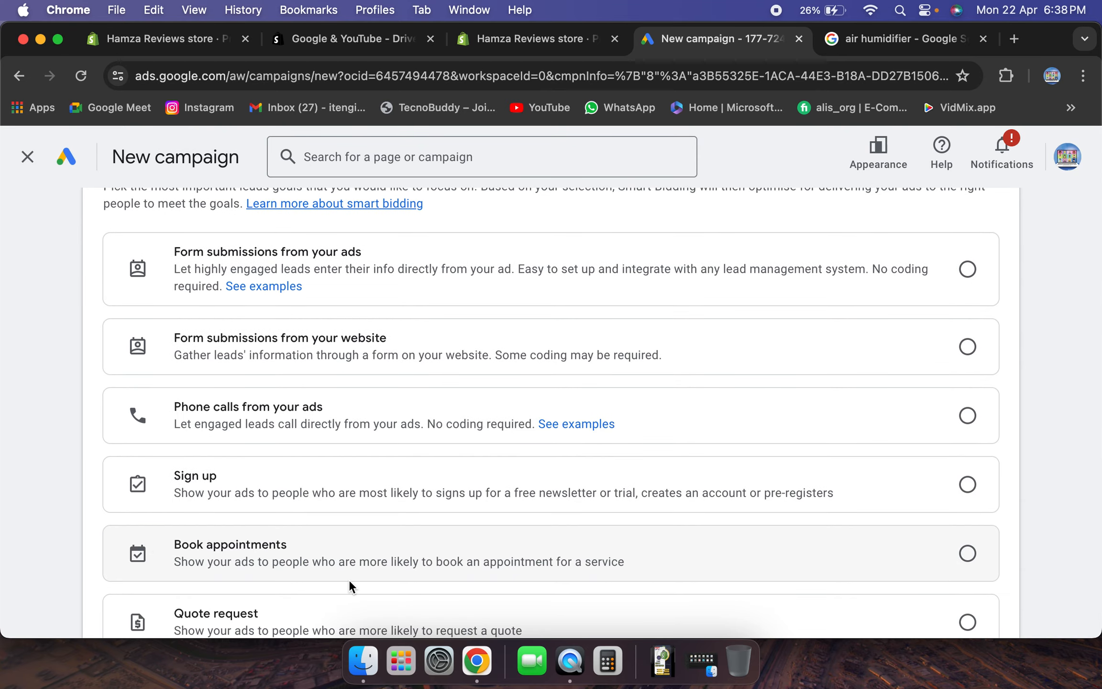
scroll(349, 586, down, 7)
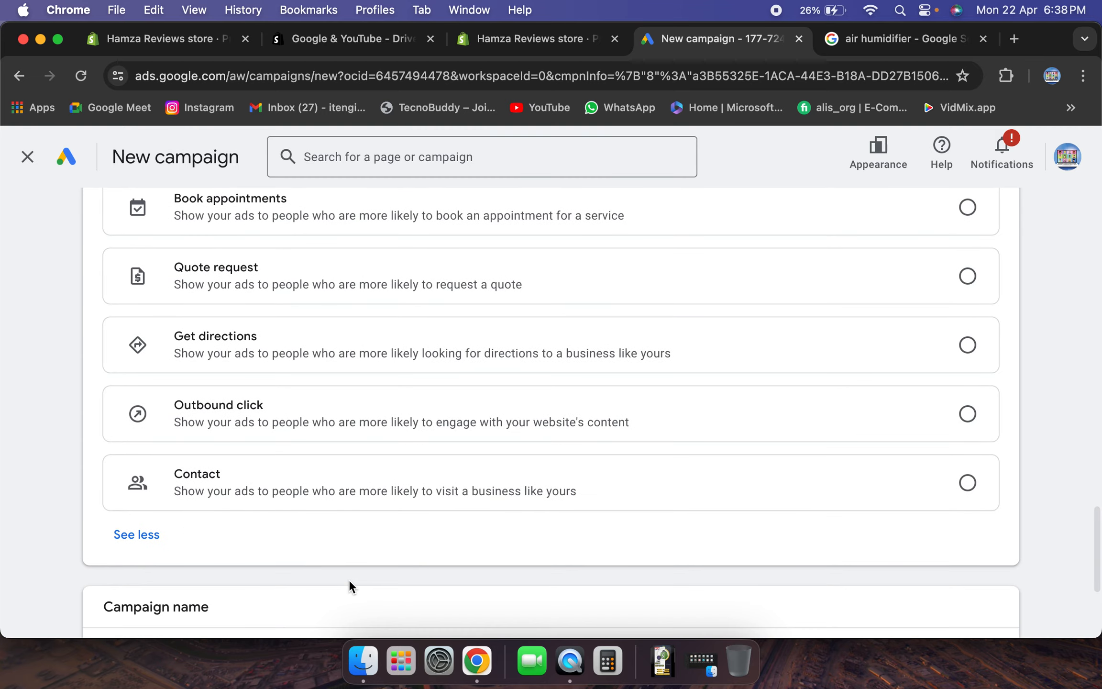
scroll(348, 579, up, 8)
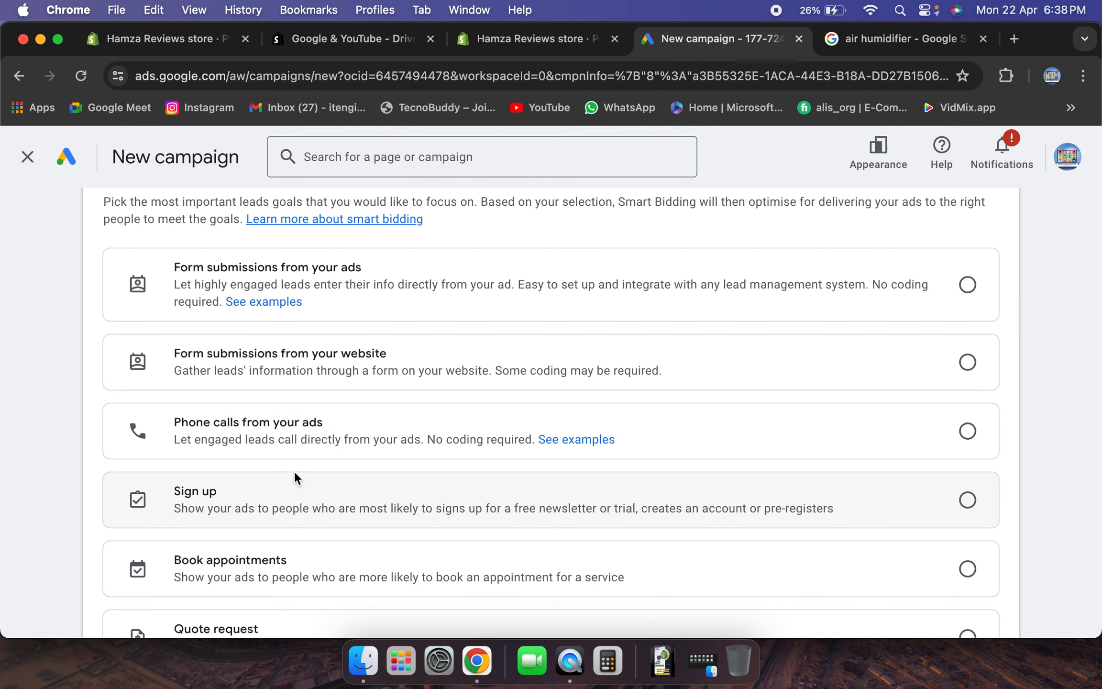
scroll(359, 494, down, 5)
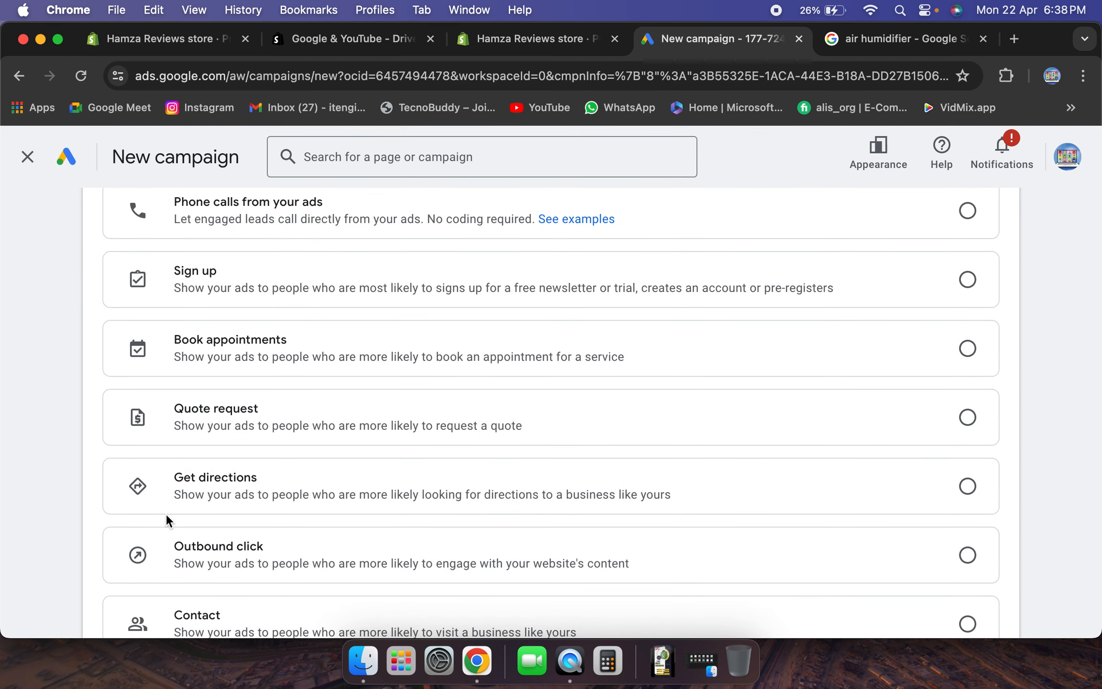
scroll(362, 534, down, 3)
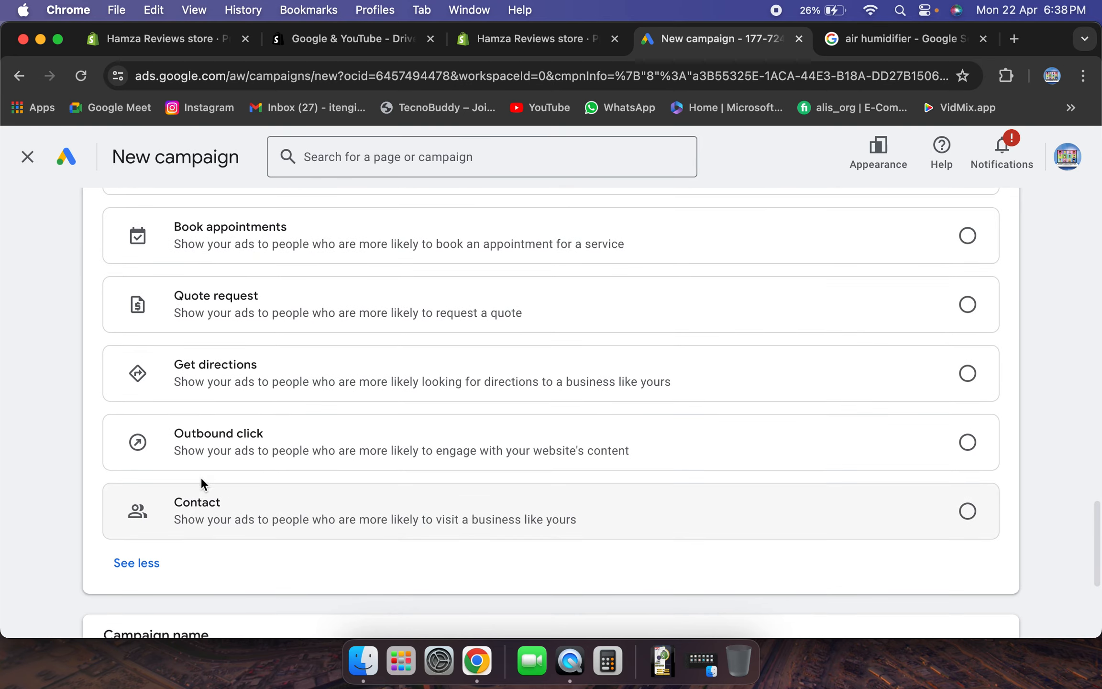
scroll(377, 485, down, 3)
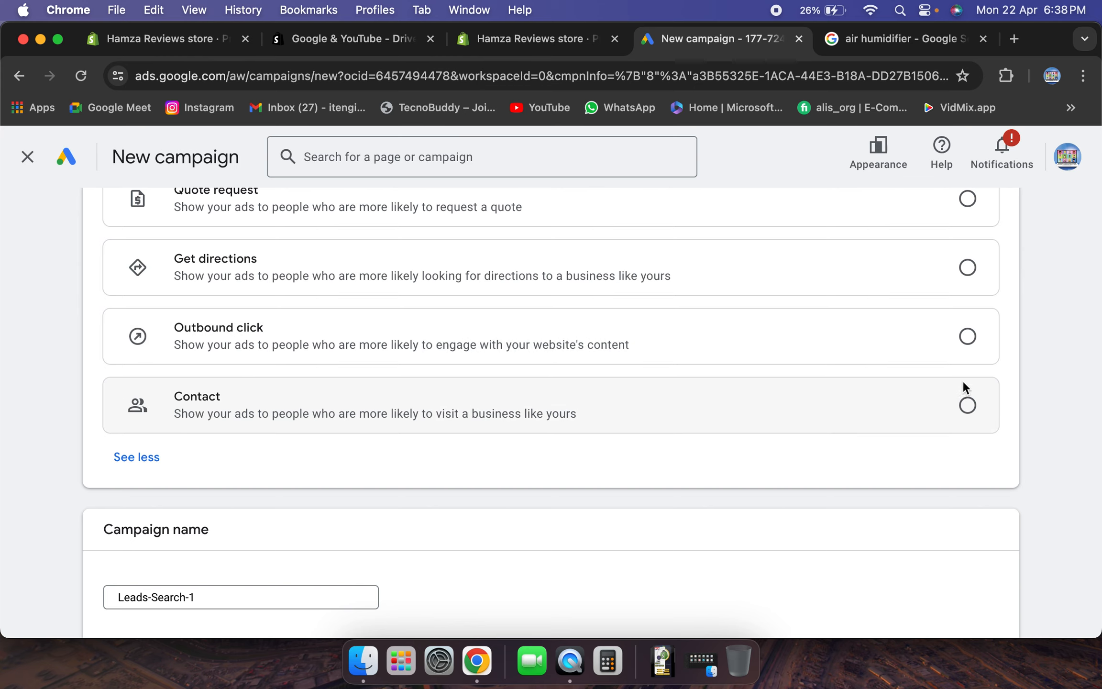
click(966, 337)
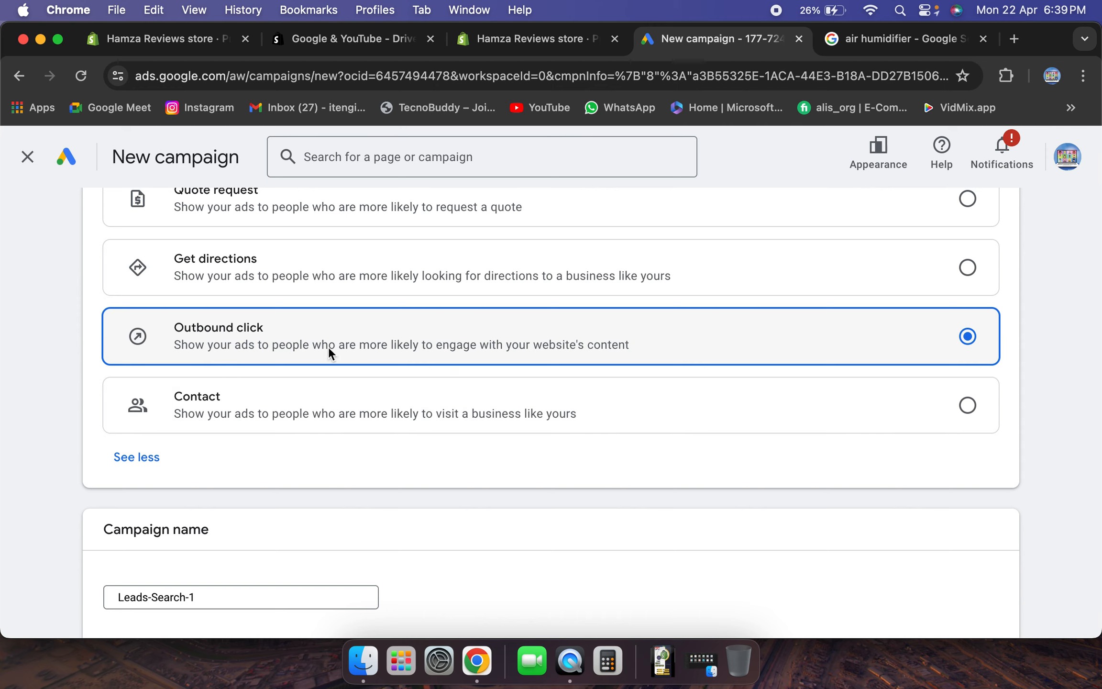
Name the campaign Shopify_googleads, then agree and continue with enhanced conversions turned on
scroll(377, 349, down, 5)
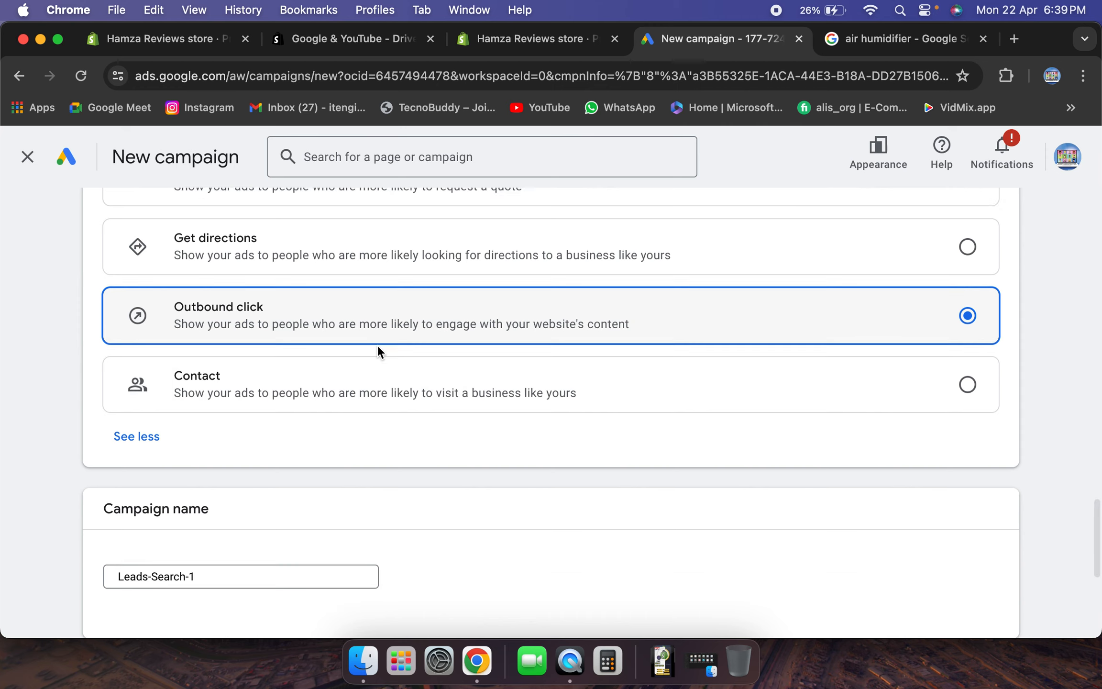
scroll(378, 351, down, 3)
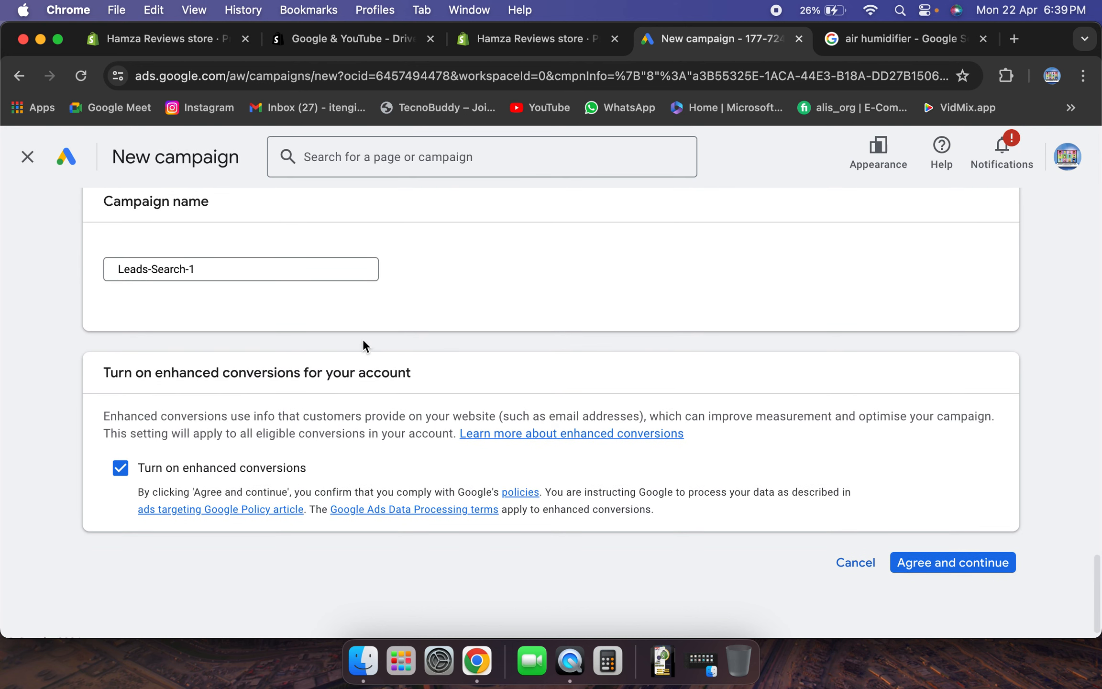
click(198, 270)
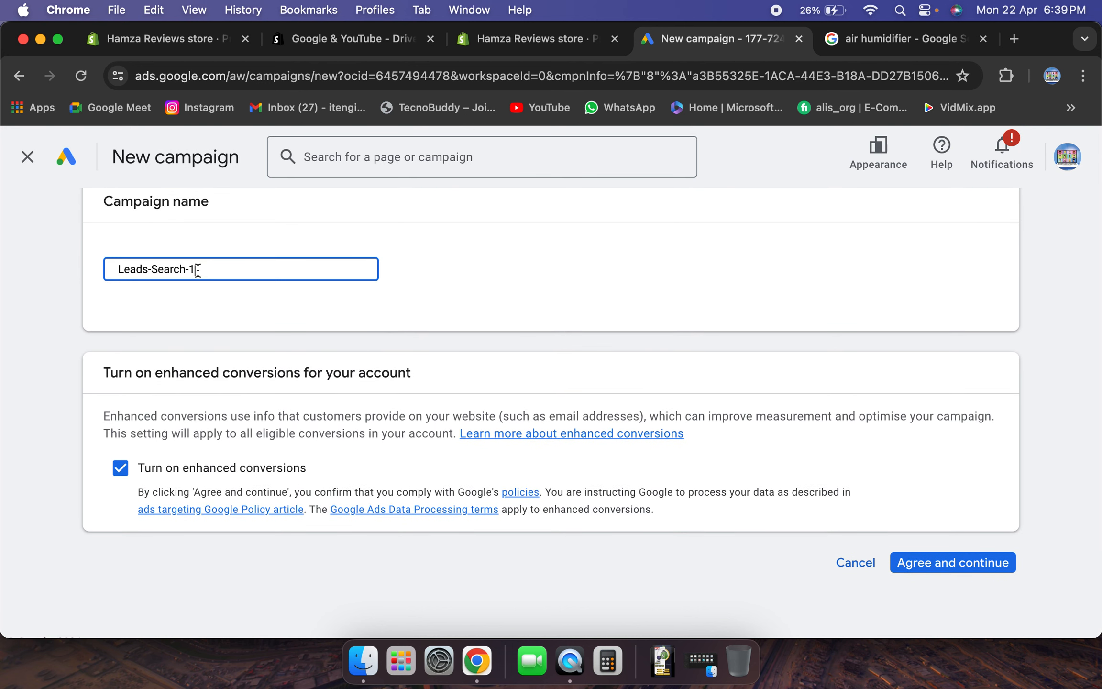
key(super+a)
text(Shopify_googleads)
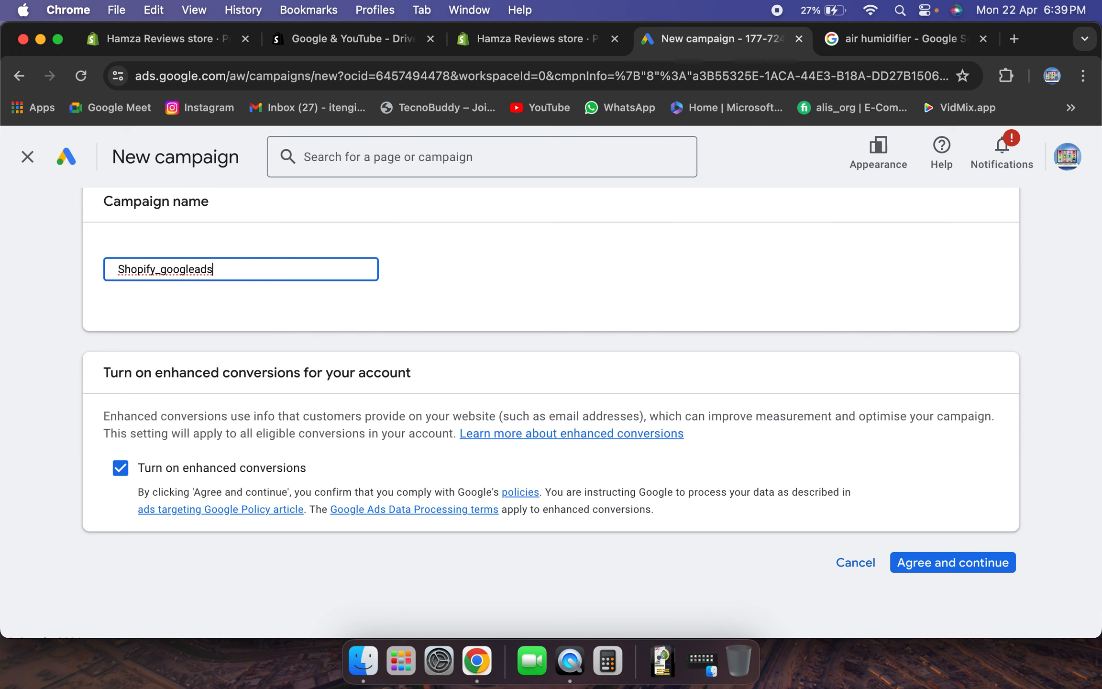
scroll(436, 379, up, 20)
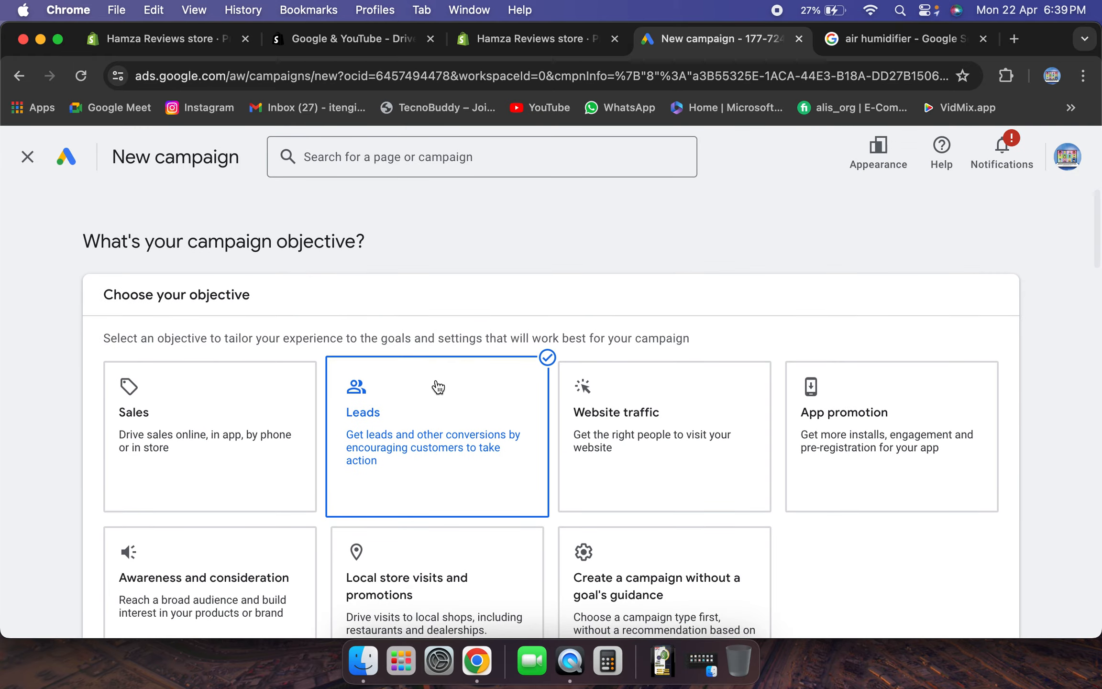
scroll(437, 386, down, 20)
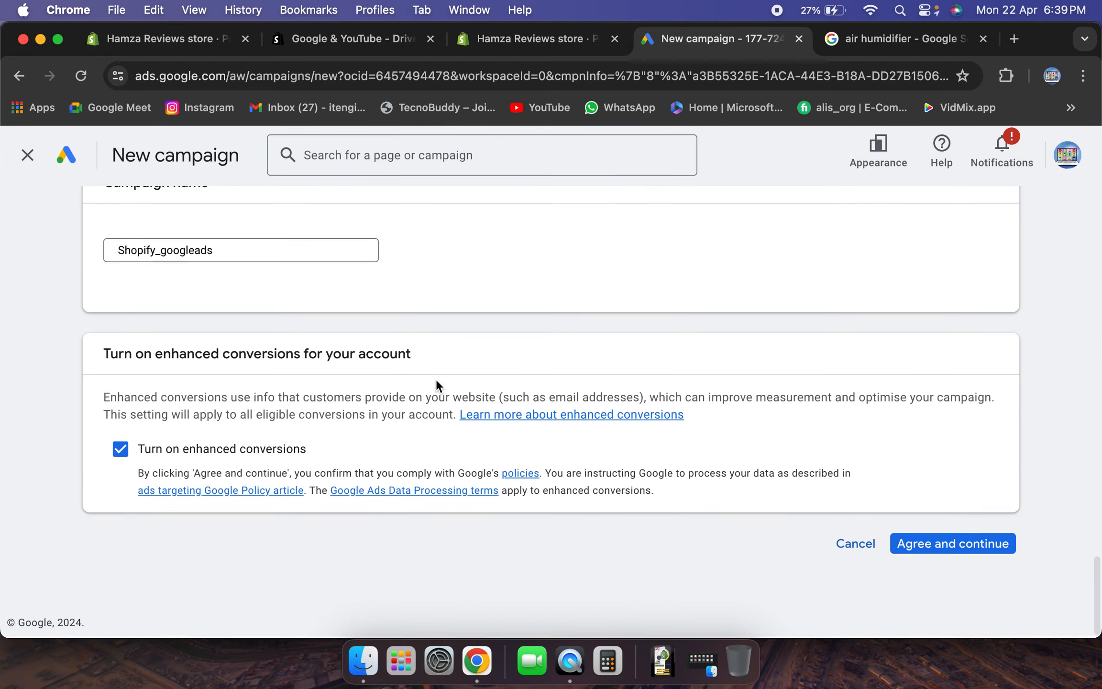
click(945, 546)
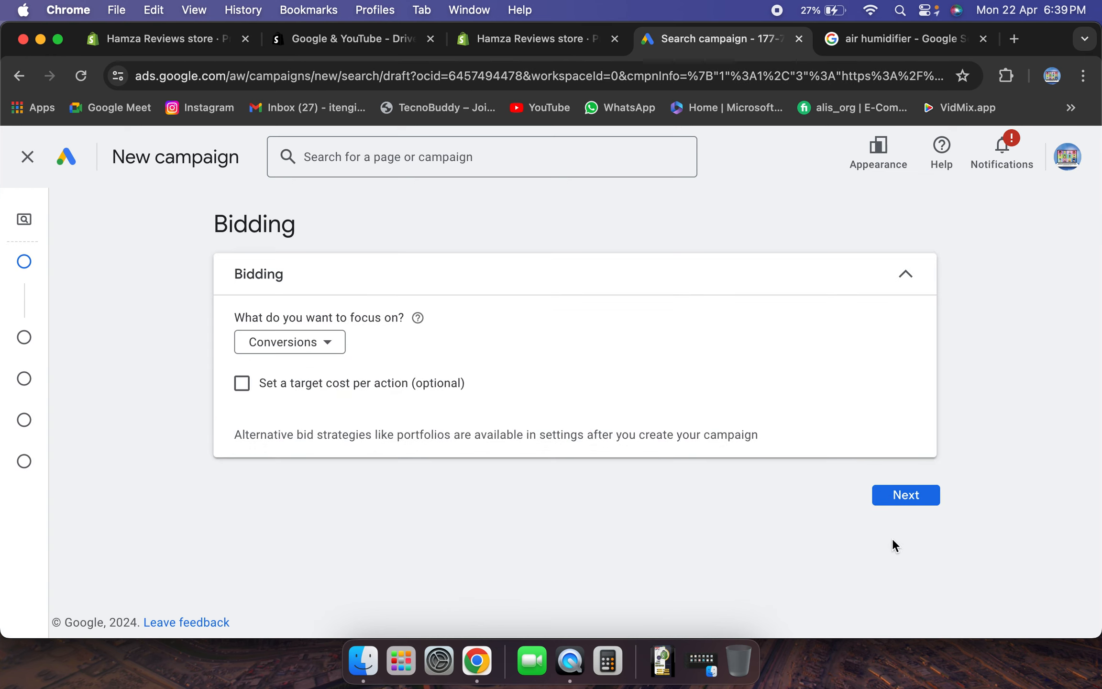
Enable a target cost per action, exit the guide pop-up and keep Conversions as the bidding focus
click(242, 384)
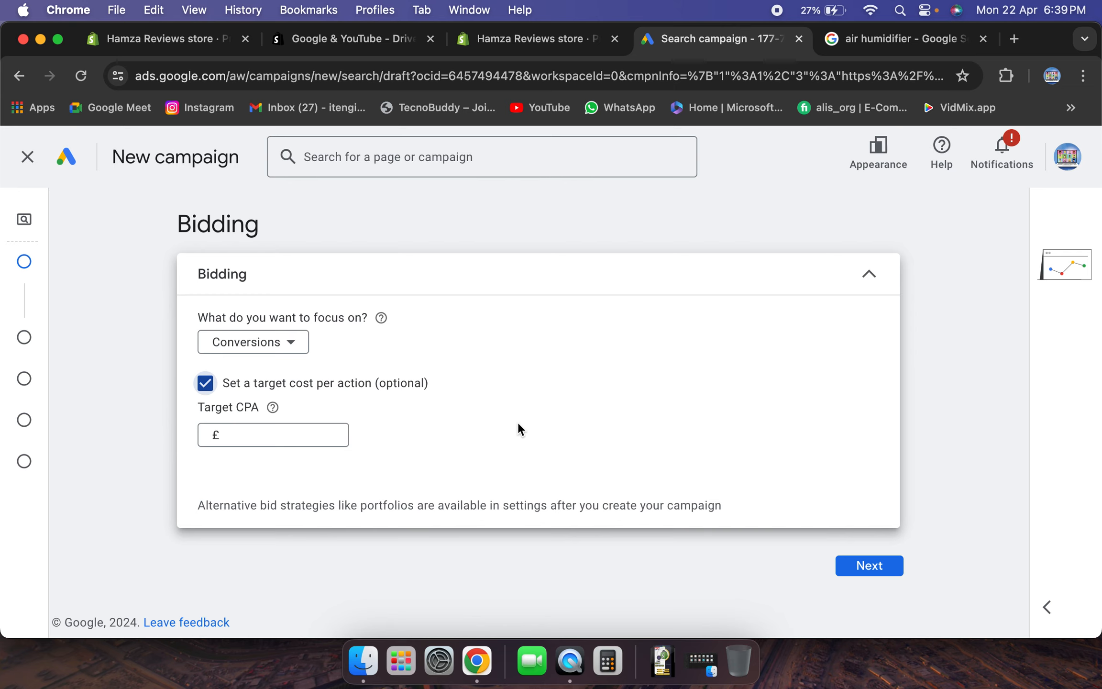
click(243, 346)
mouse_move(288, 345)
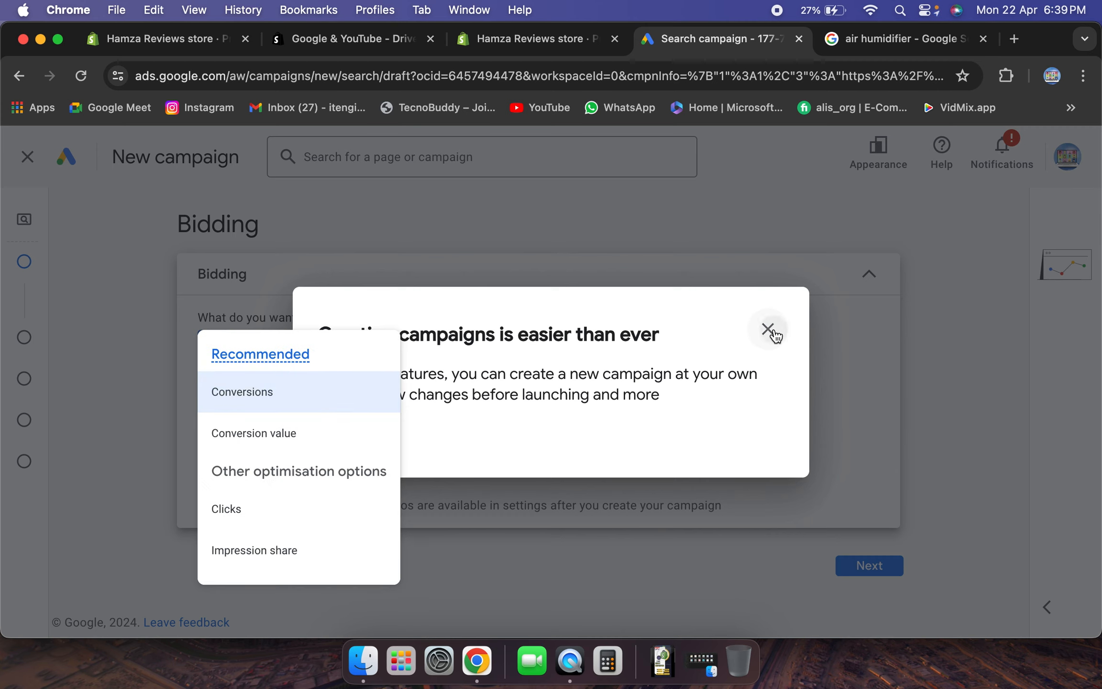
click(768, 329)
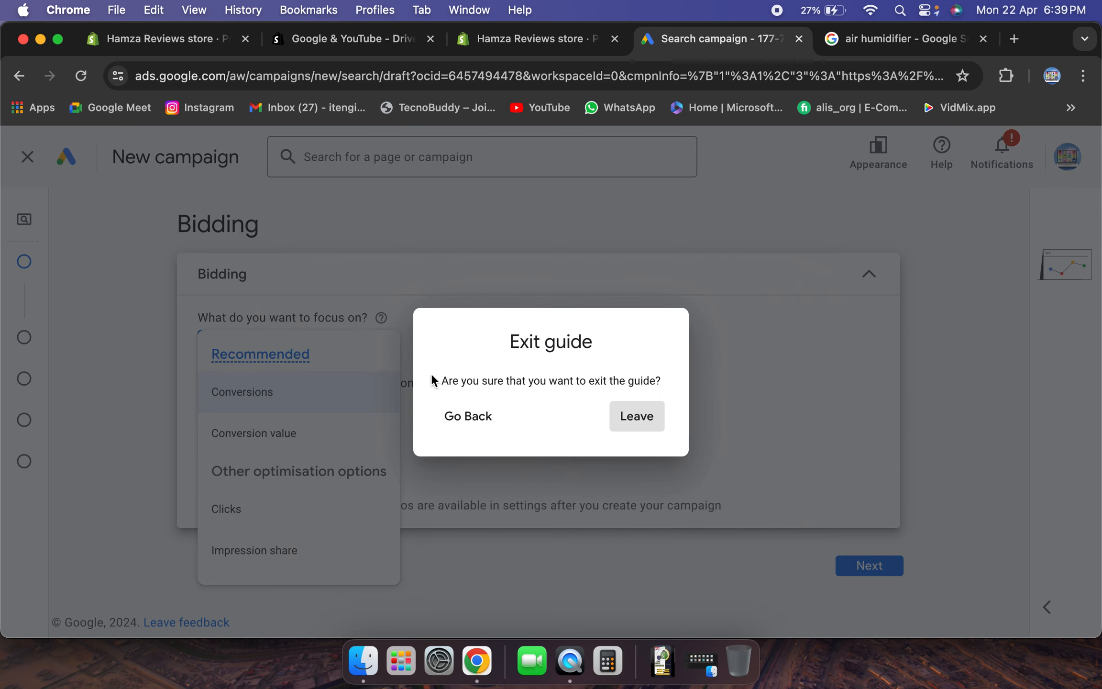
click(635, 416)
click(323, 403)
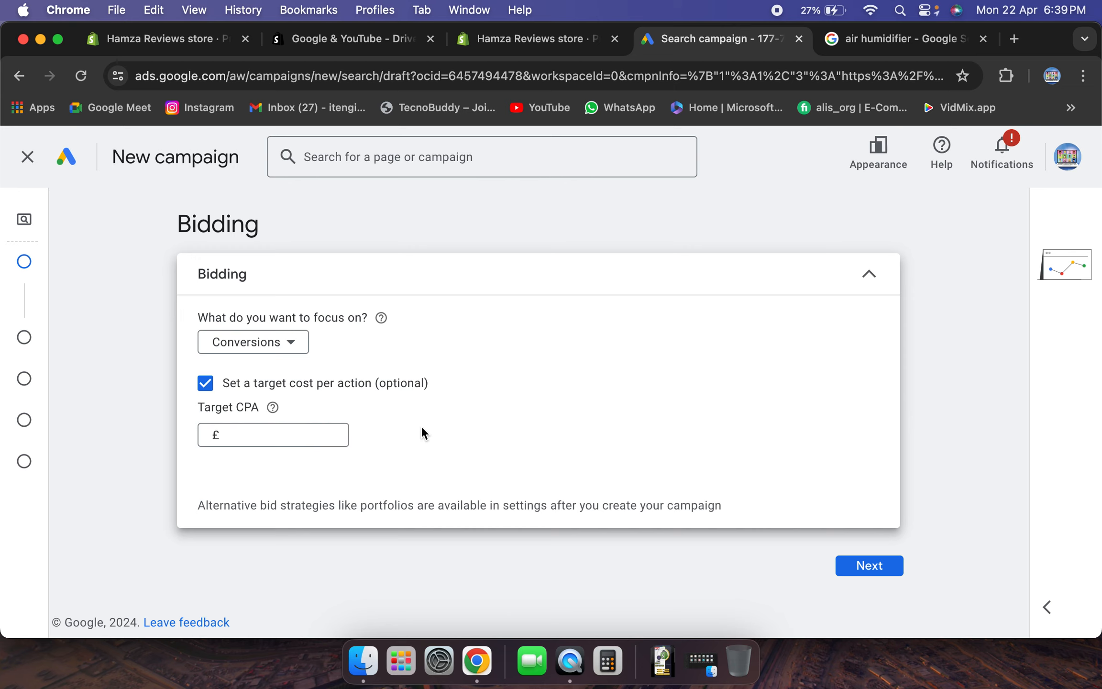
Set the target CPA to £2.00 and proceed to the campaign settings
click(291, 443)
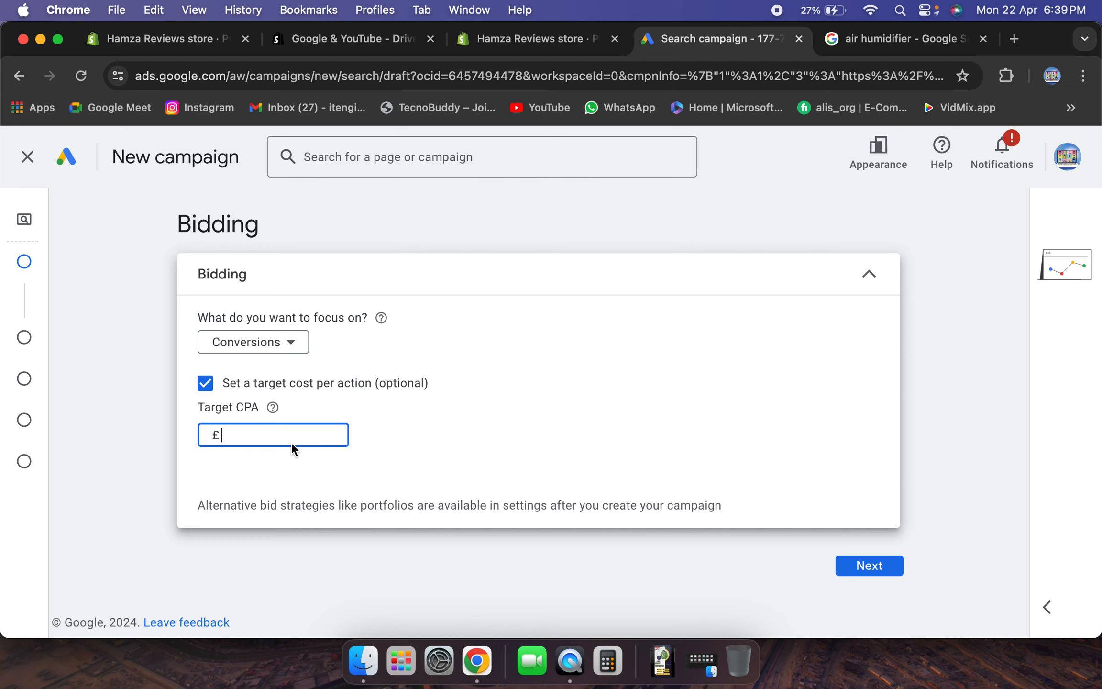
text(2)
click(391, 469)
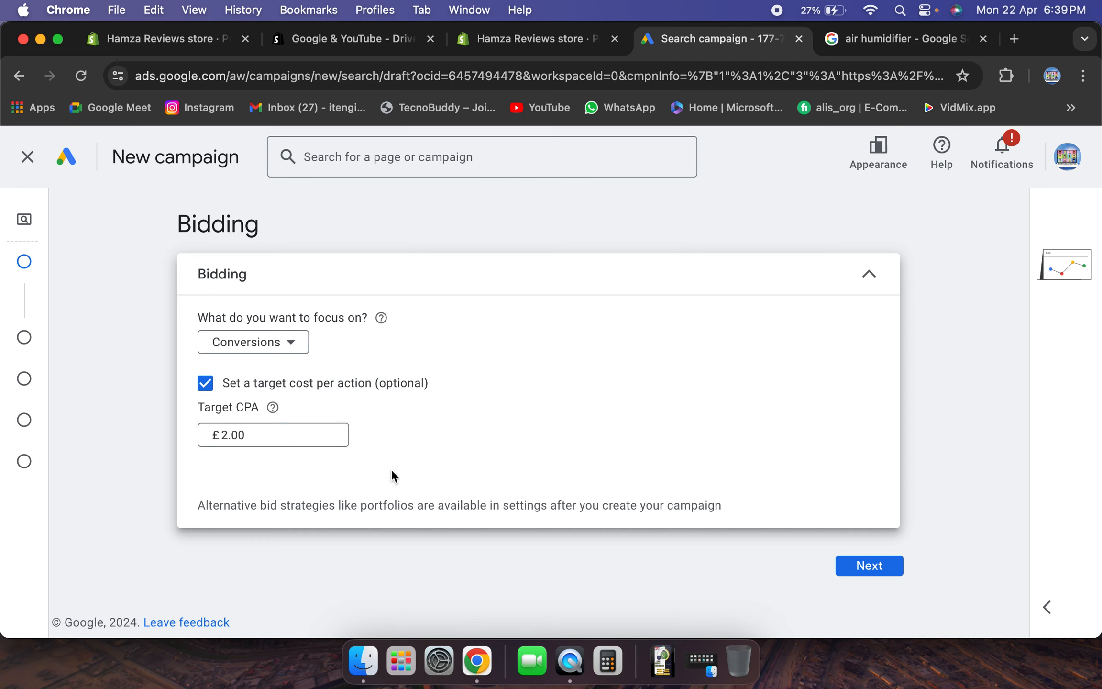
click(885, 570)
Target the United Kingdom as the campaign location, using the Presence or interest targeting option
scroll(882, 566, down, 2)
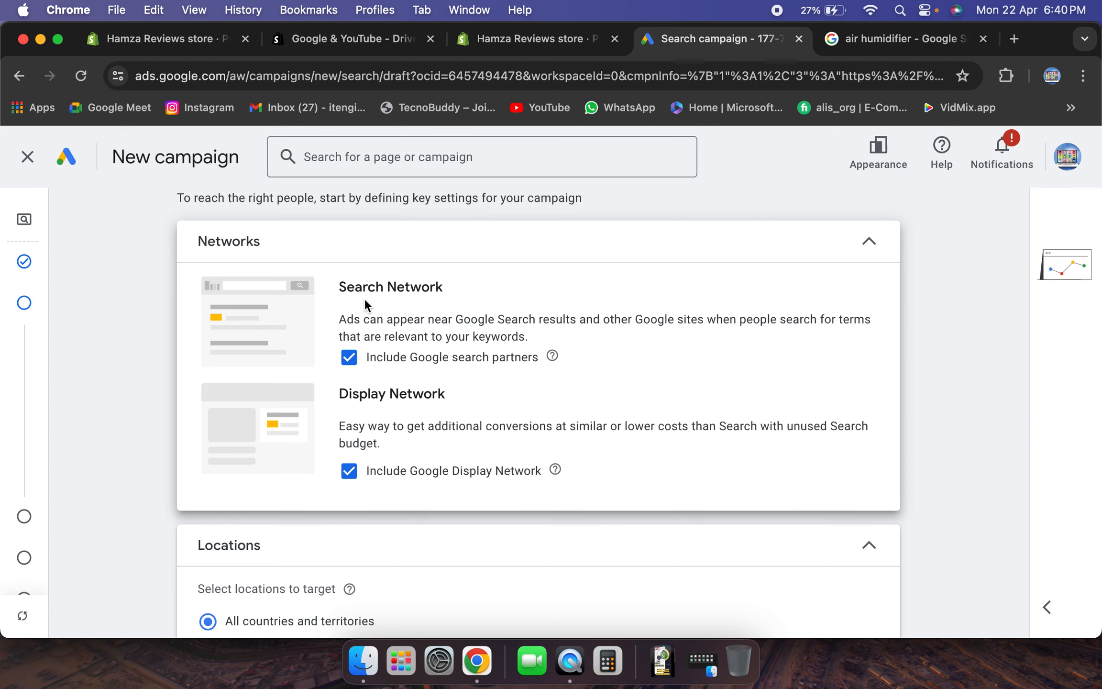
scroll(398, 470, down, 5)
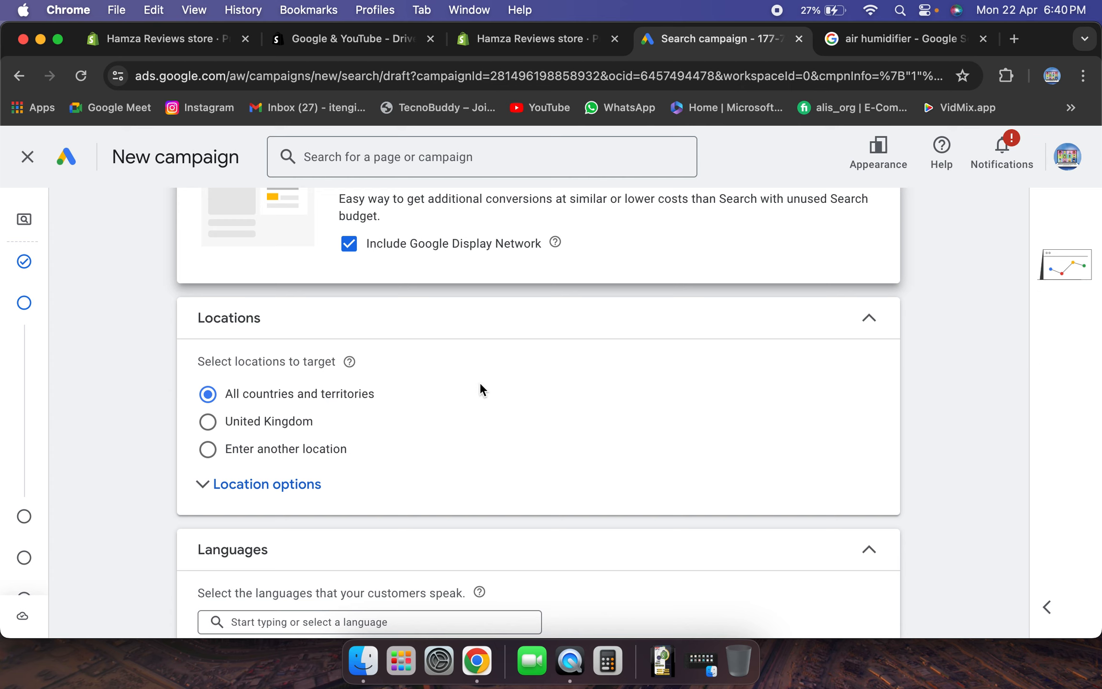
scroll(480, 384, down, 2)
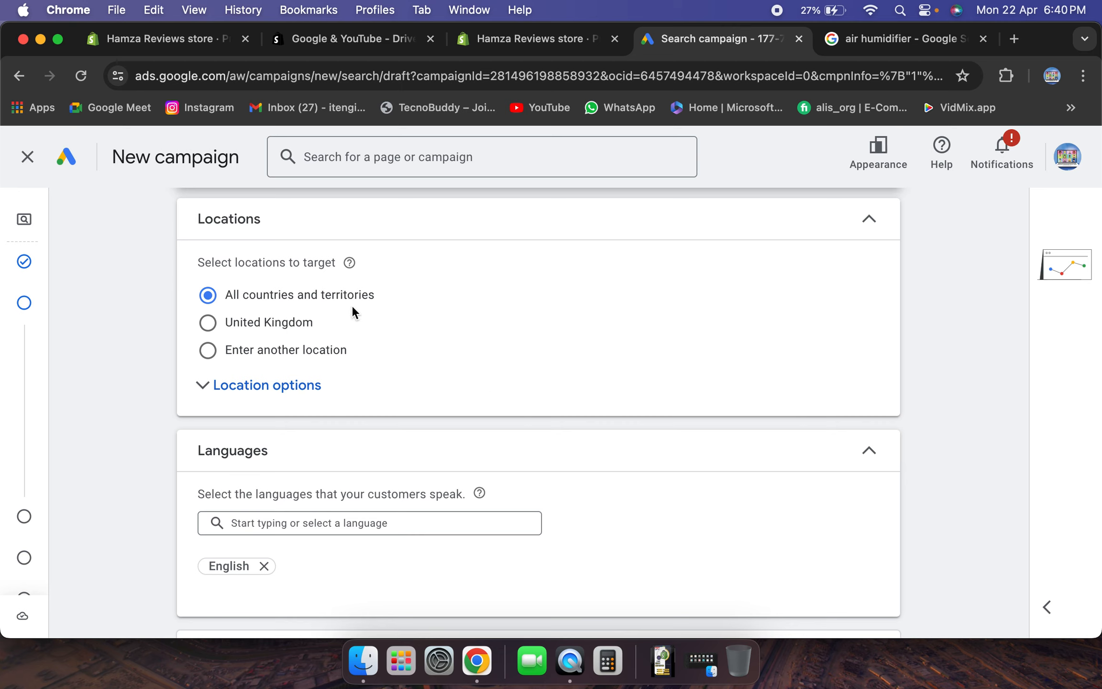
click(241, 323)
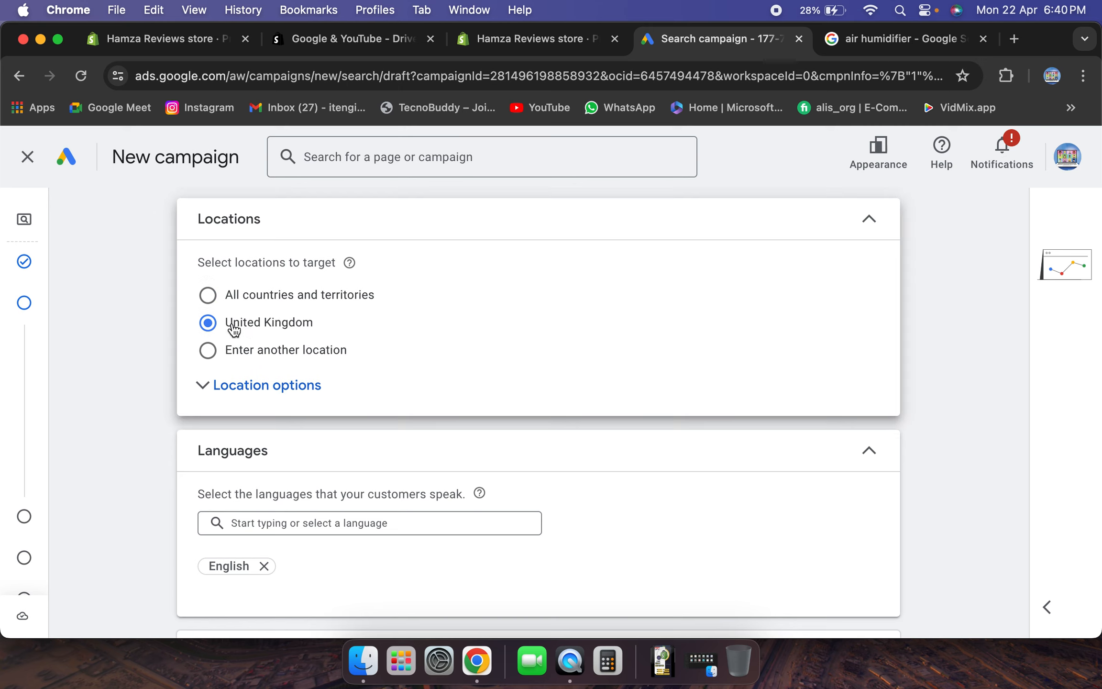
click(202, 389)
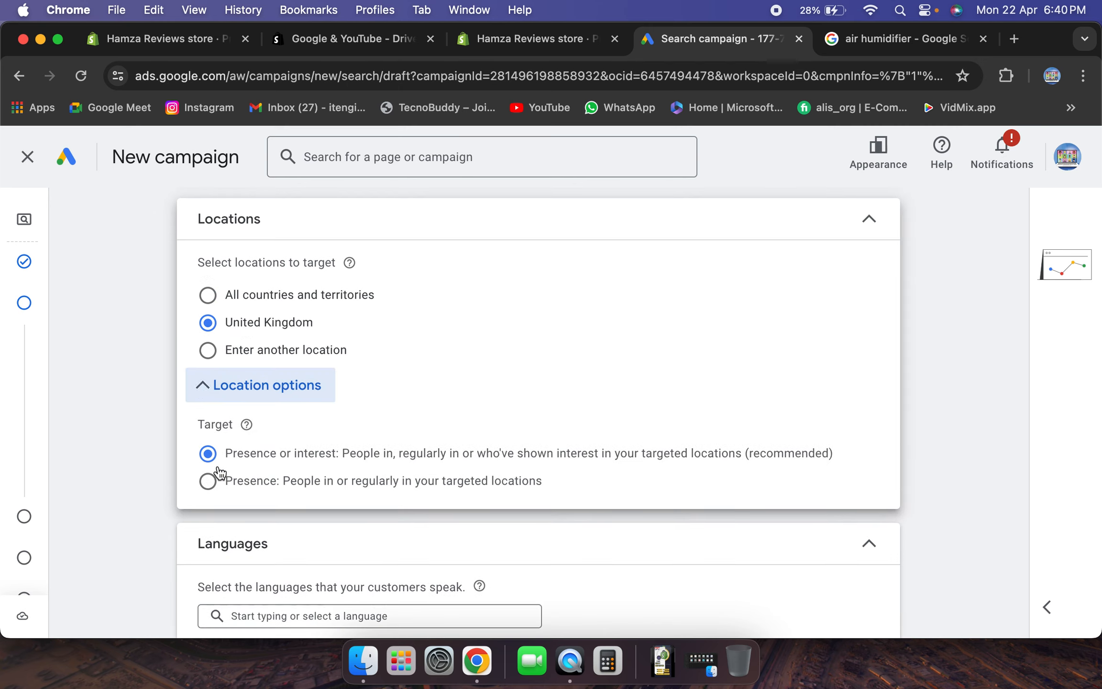
click(207, 480)
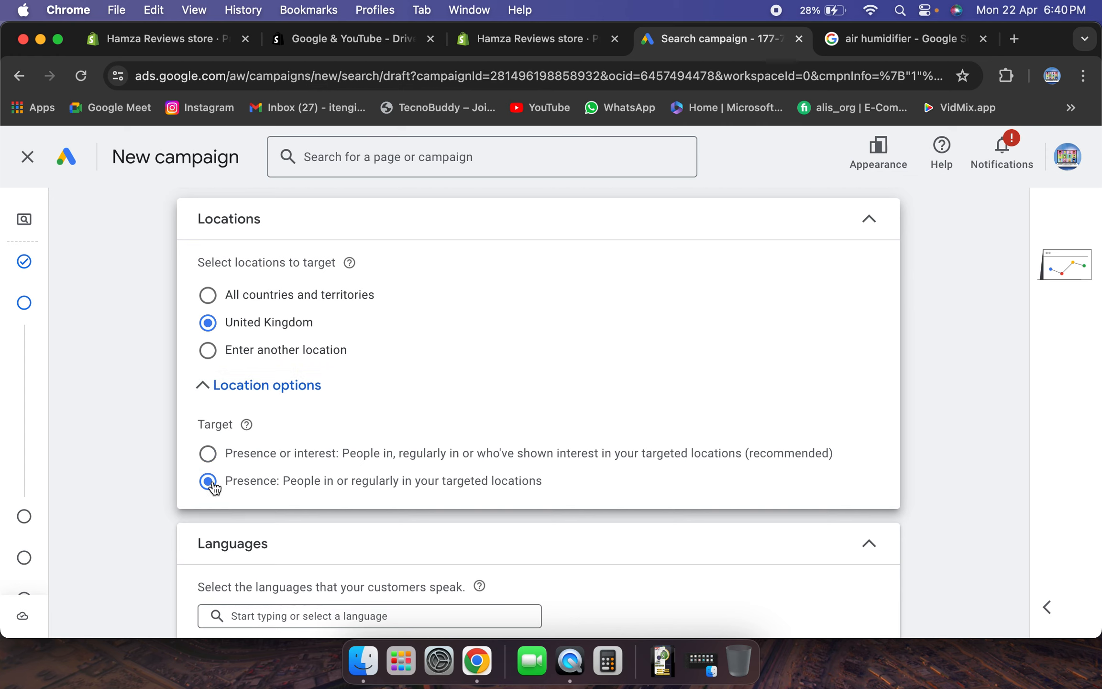
click(208, 453)
Review the languages available for the campaign's customers, leaving English selected
scroll(363, 435, down, 5)
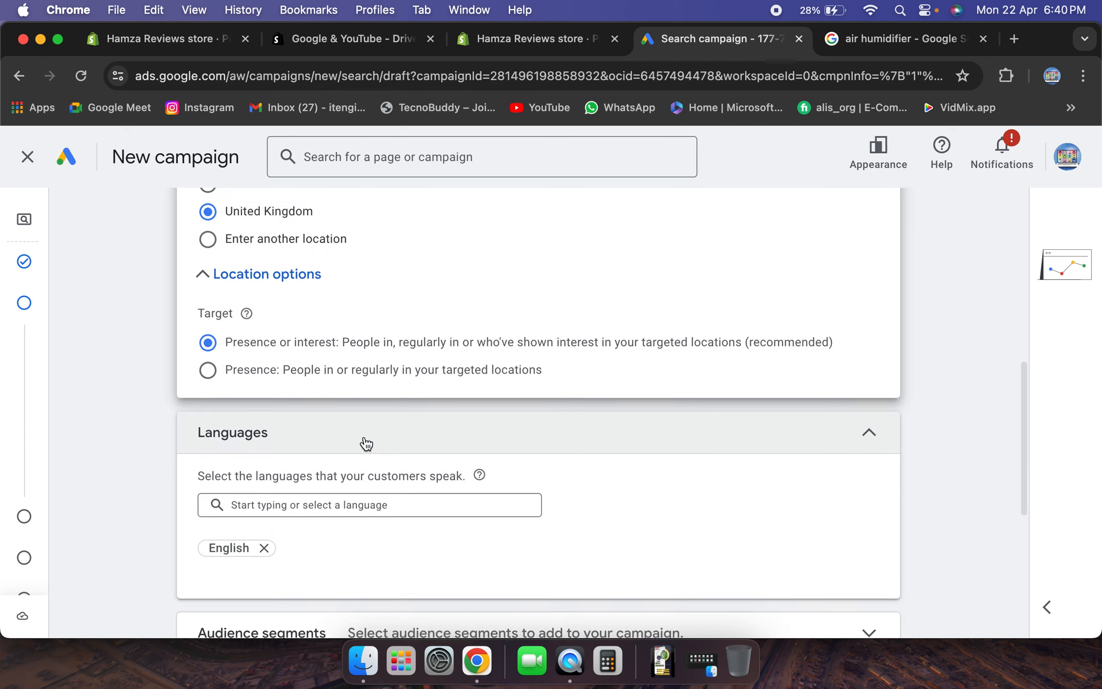
scroll(363, 440, down, 3)
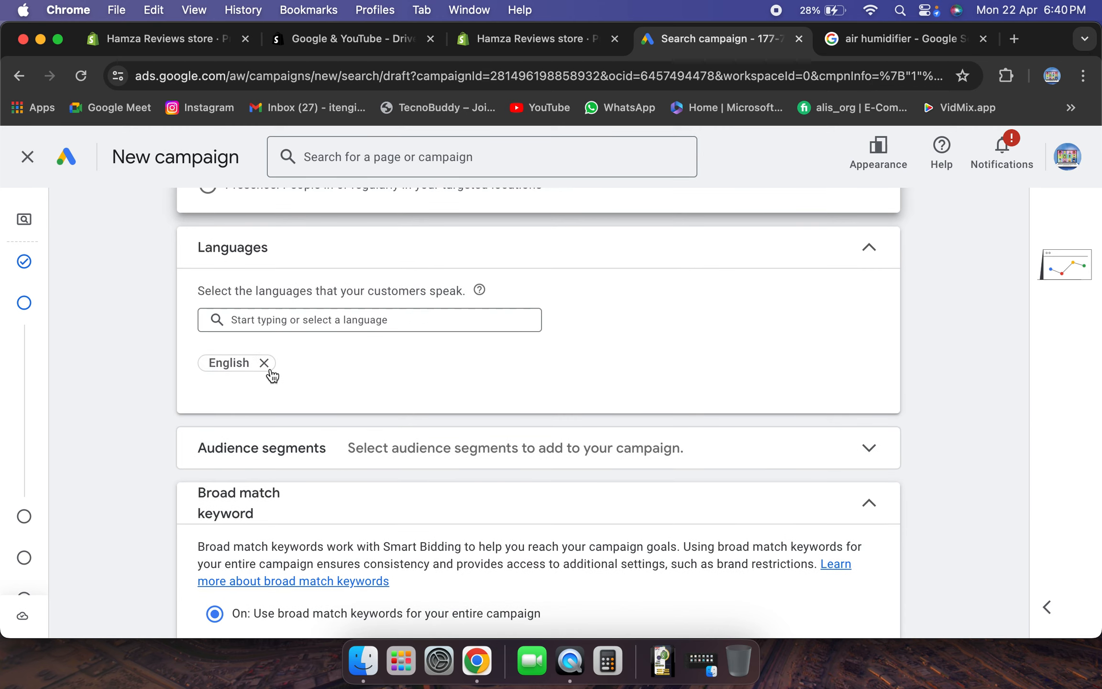
click(273, 330)
scroll(261, 408, down, 3)
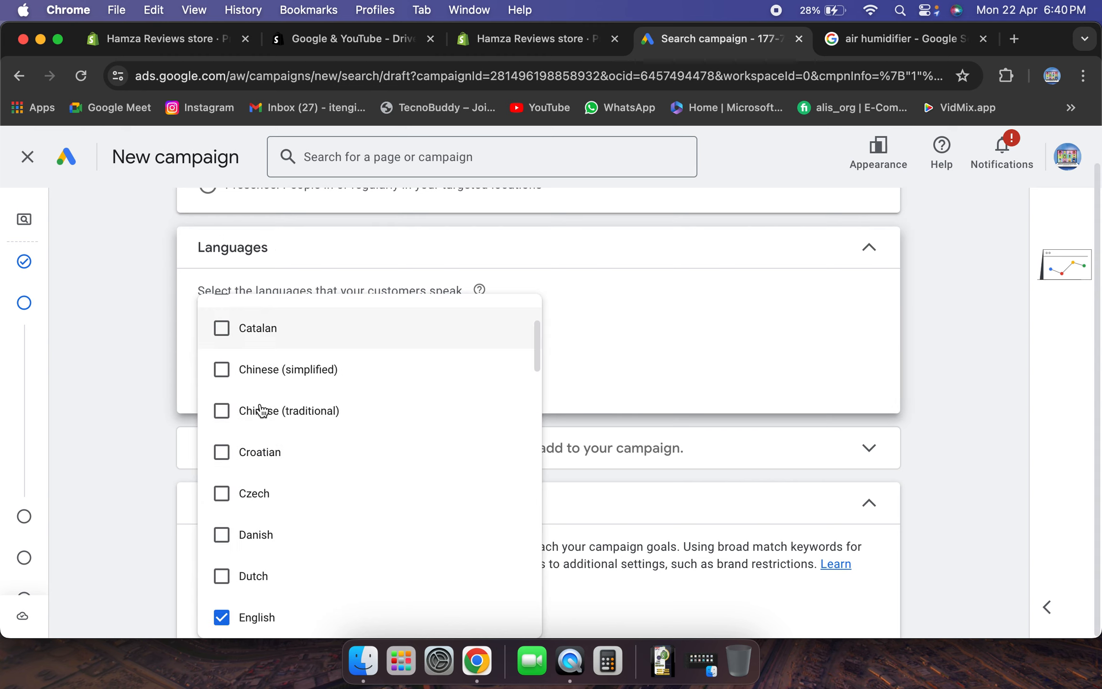
click(575, 251)
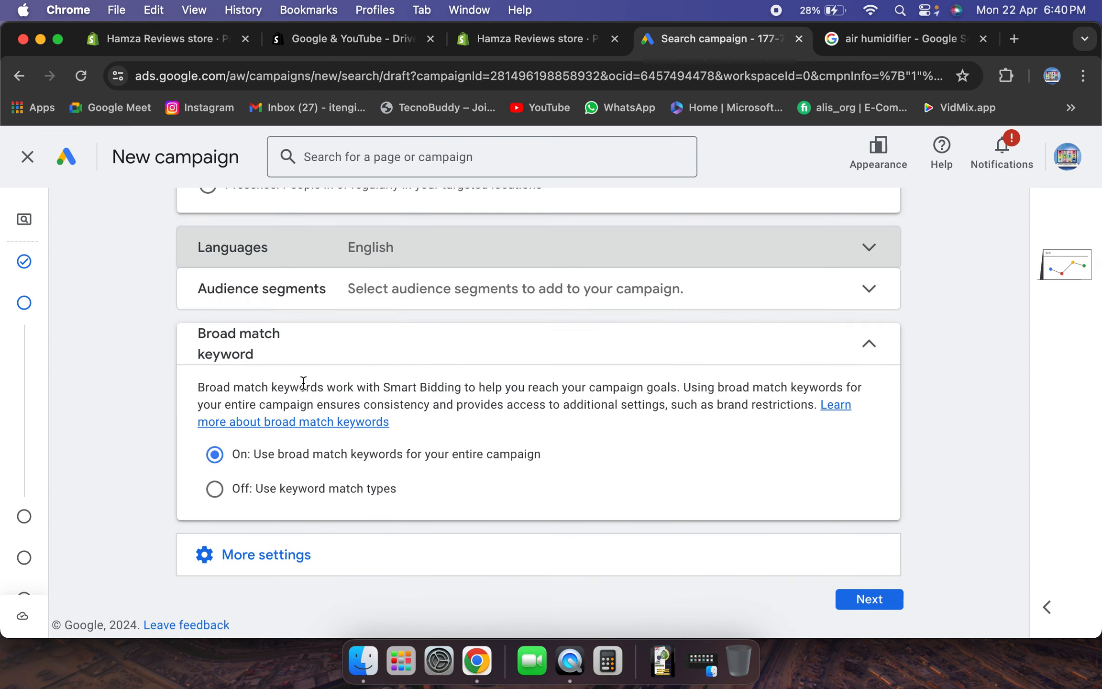
click(326, 265)
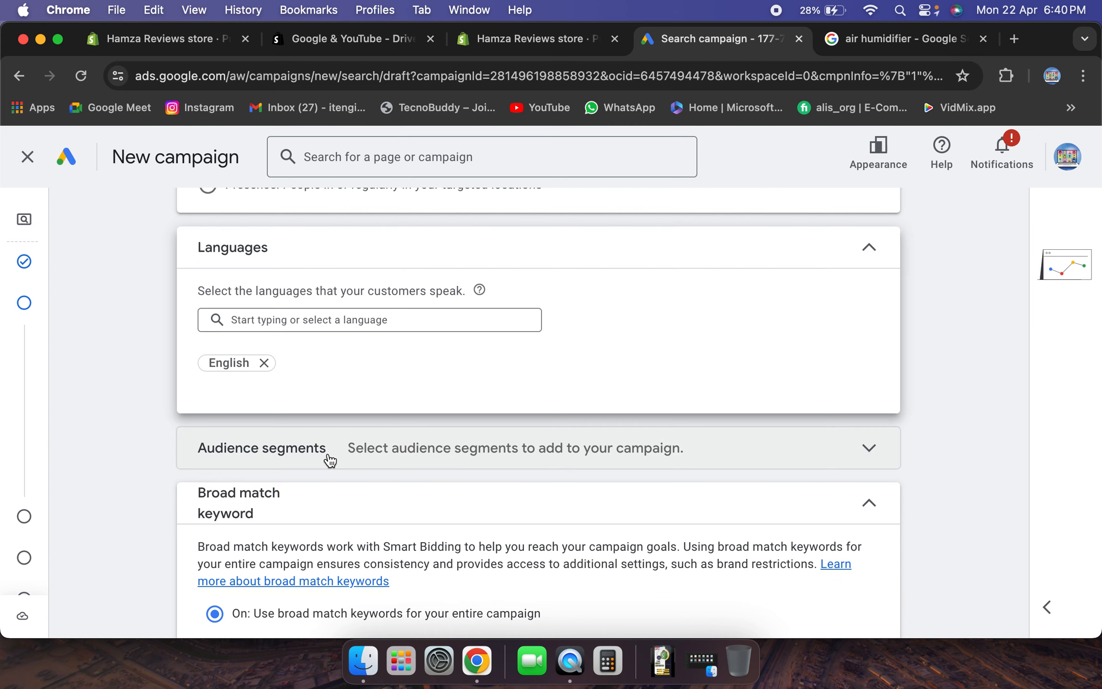
Open the campaign's audience segments and search them for "air humidi"
scroll(327, 454, down, 2)
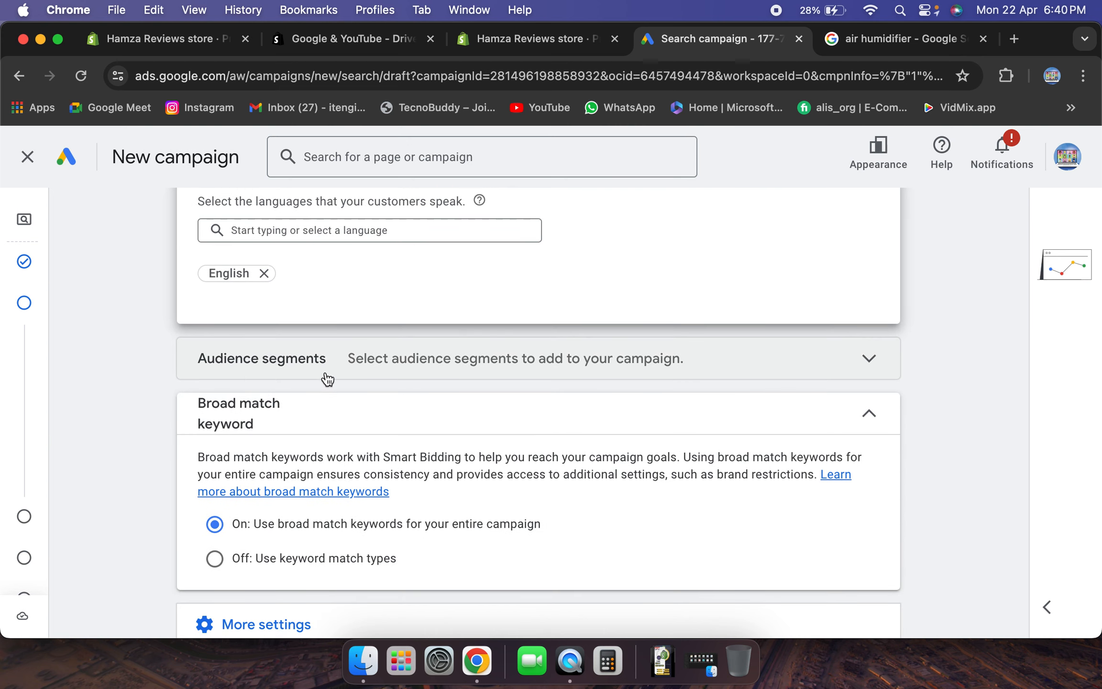
click(392, 376)
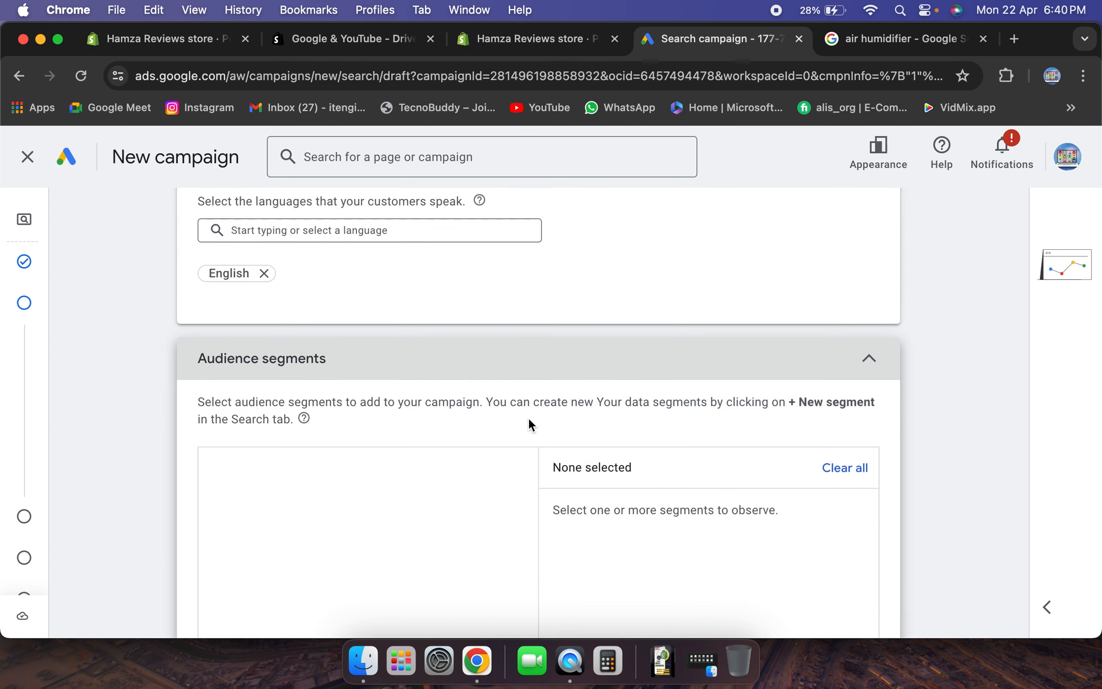
scroll(528, 419, down, 1)
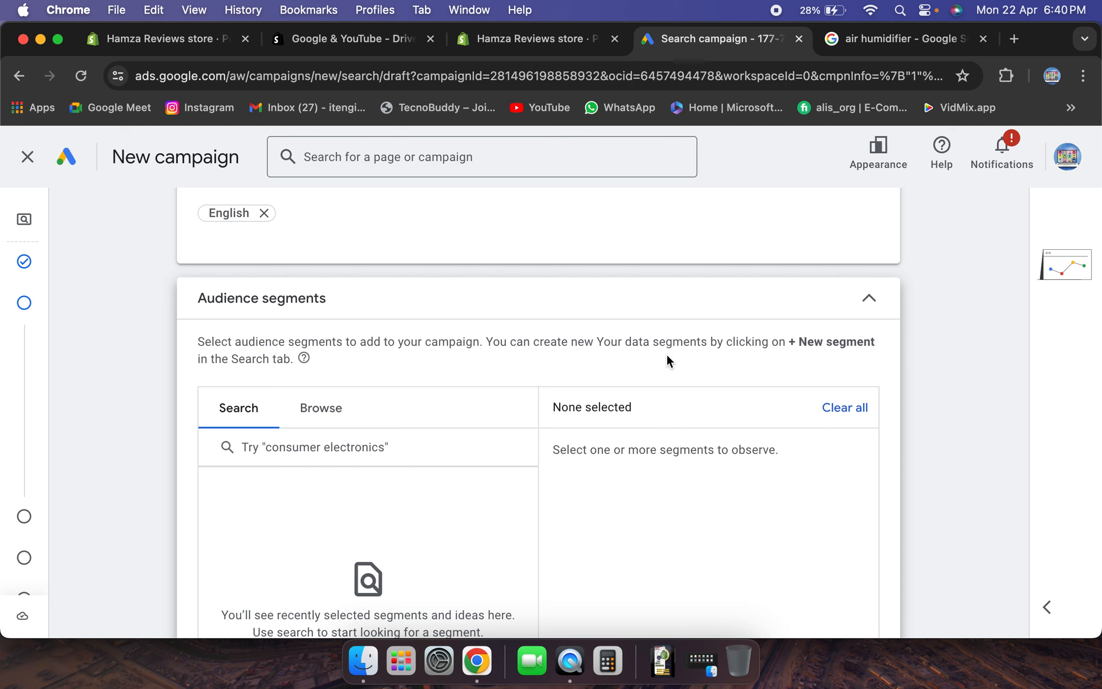
scroll(315, 460, down, 3)
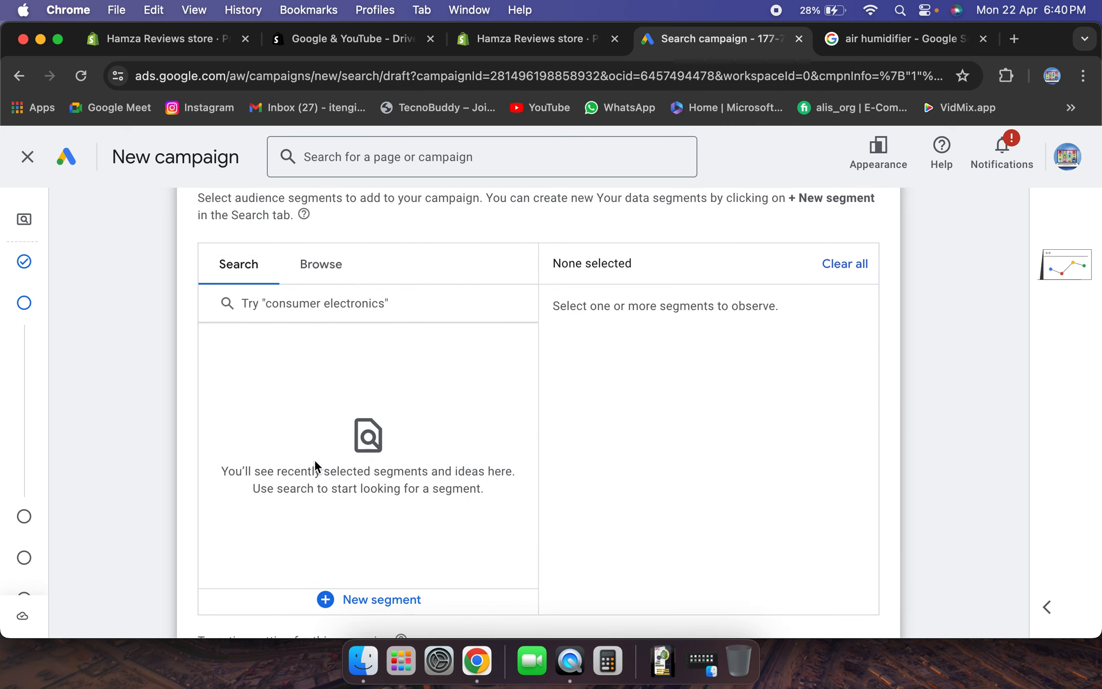
scroll(314, 466, up, 1)
click(284, 349)
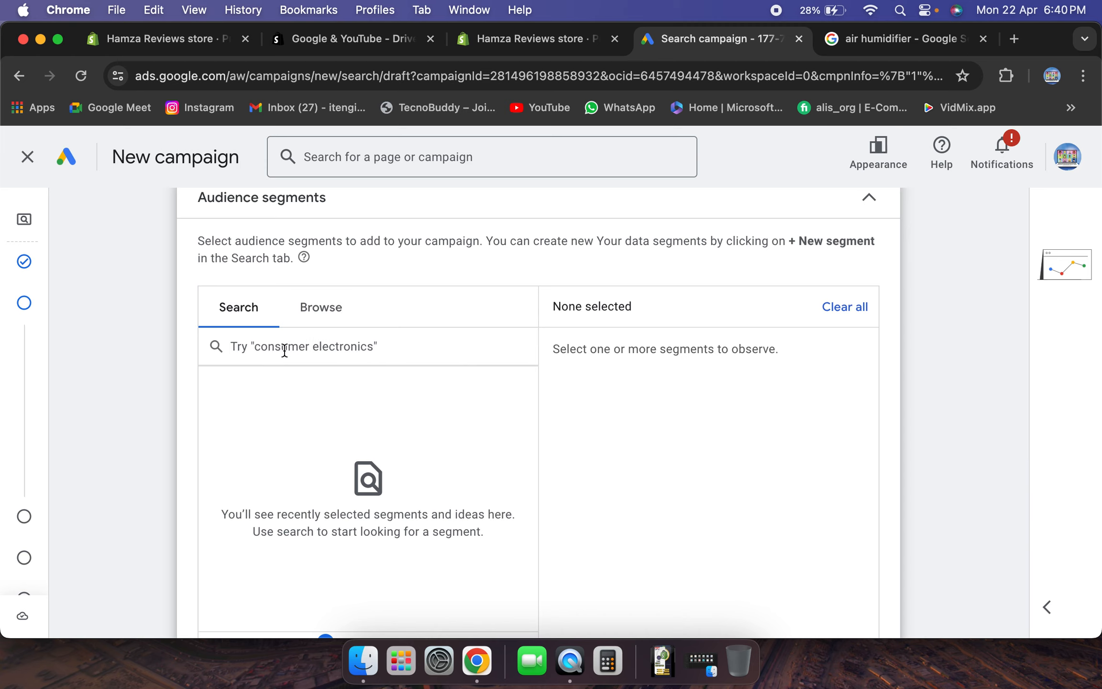
text(air )
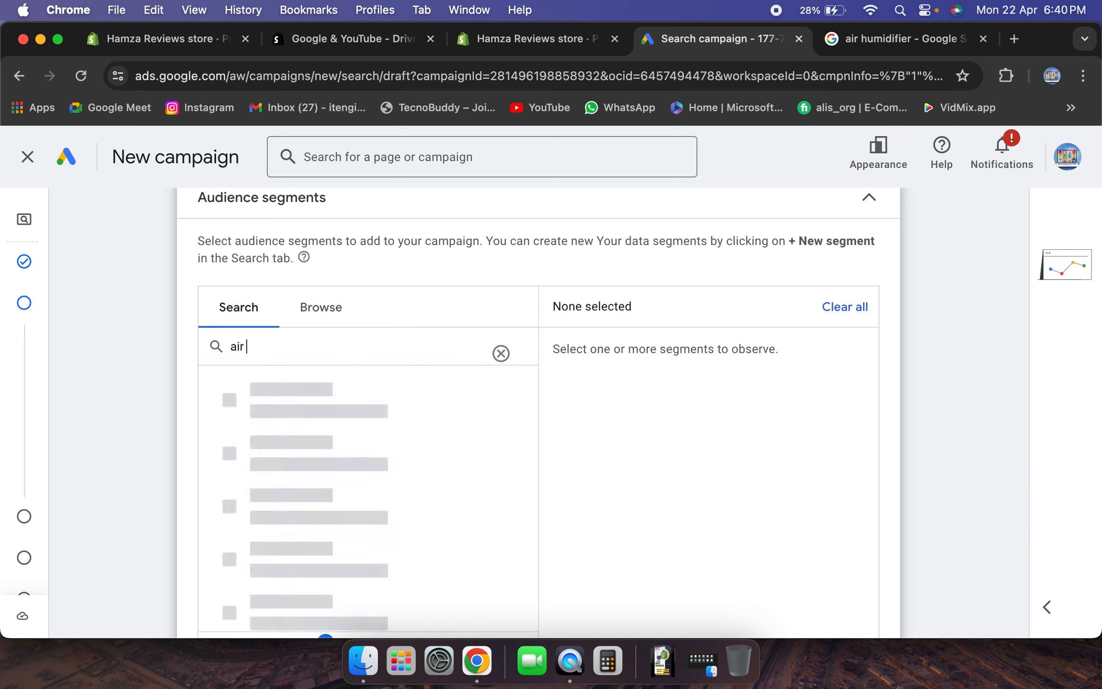
text(humidi)
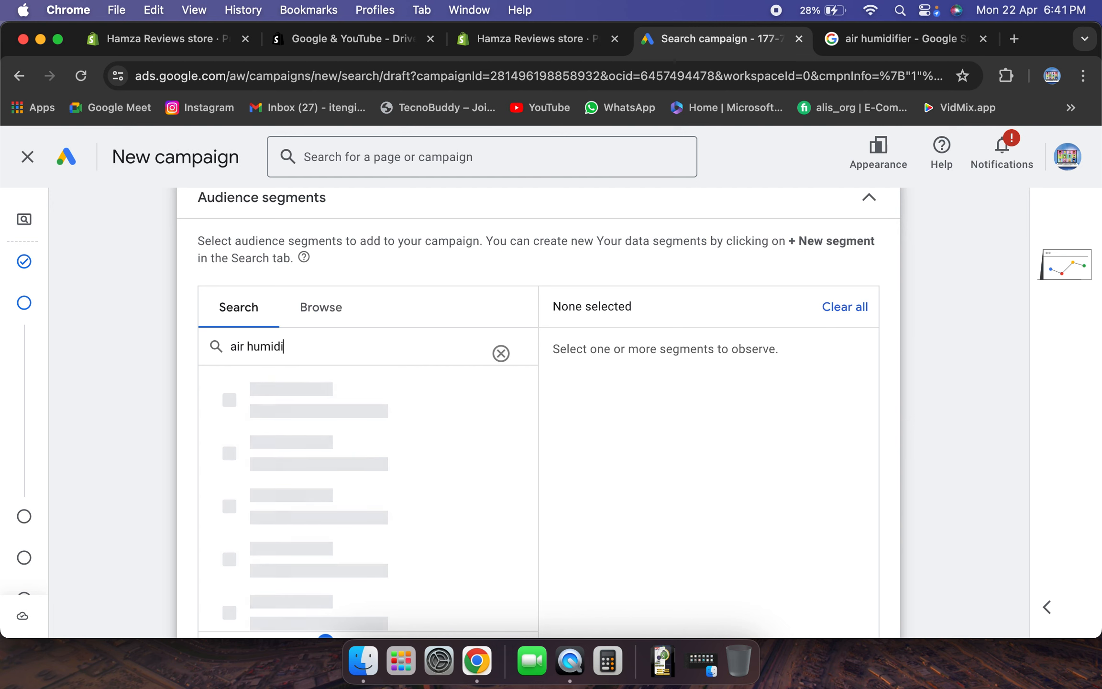
Copy "air humidifier" from the Google search page and use it as the audience segment search term
click(880, 40)
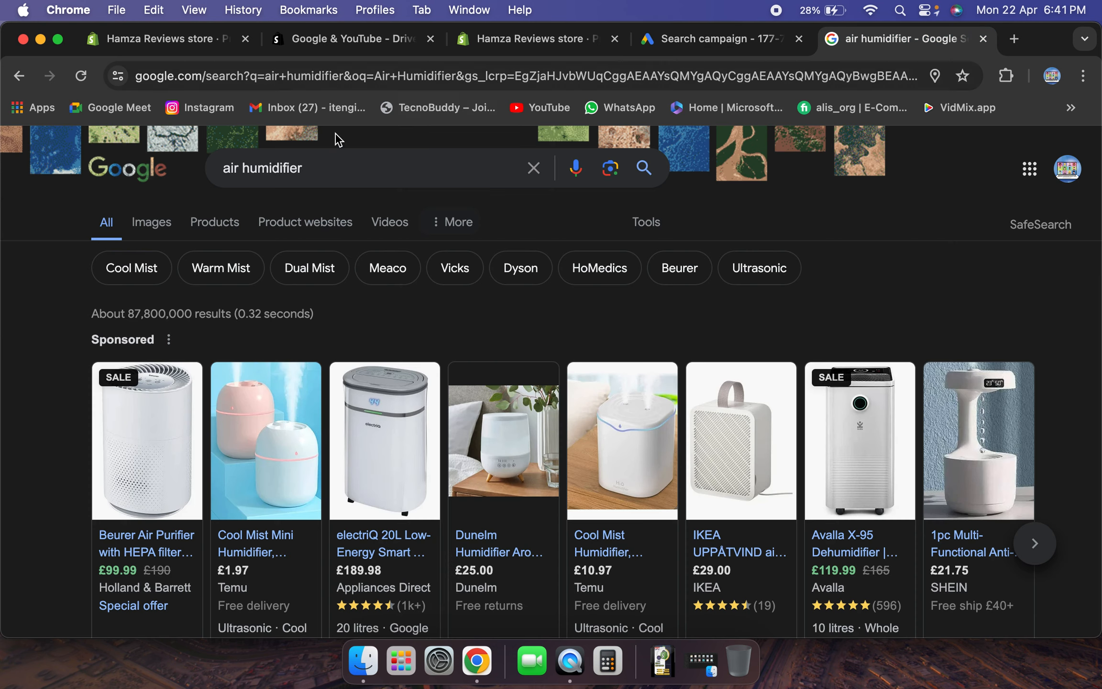
click(332, 172)
key(super+a)
key(super+c)
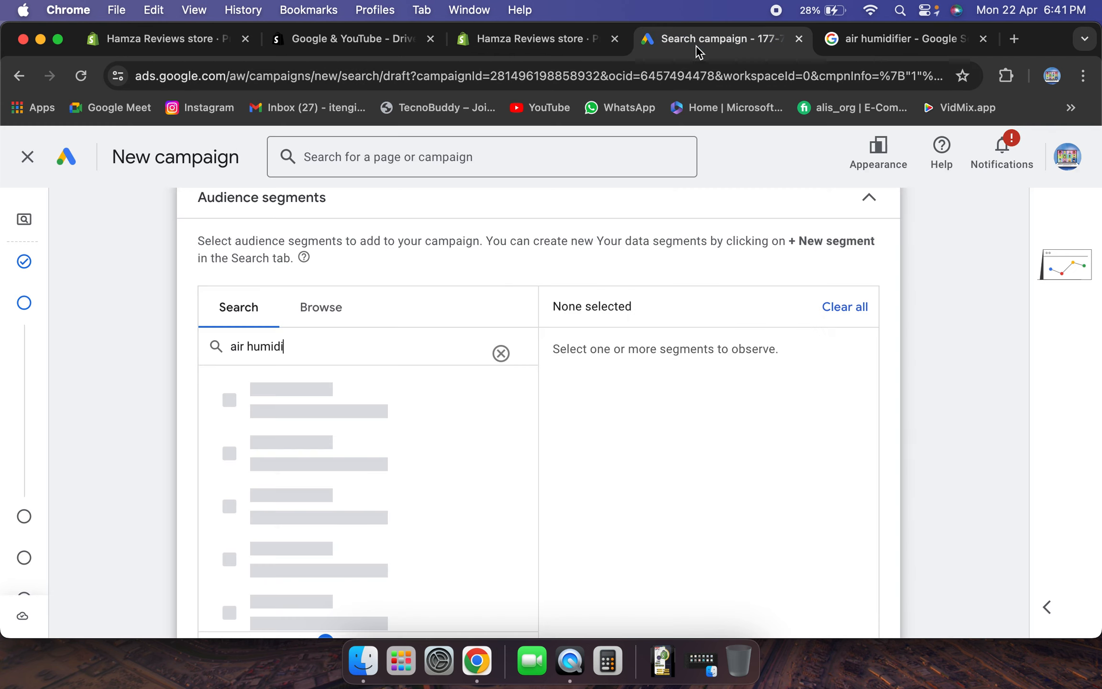
click(699, 42)
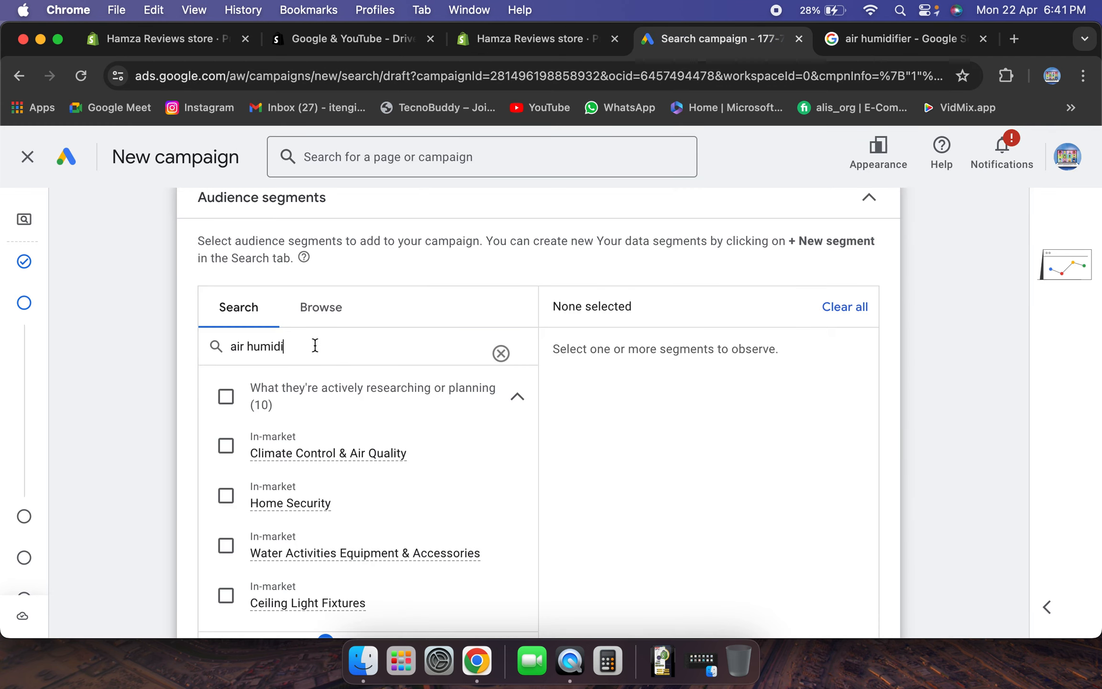
key(super+a)
key(super+v)
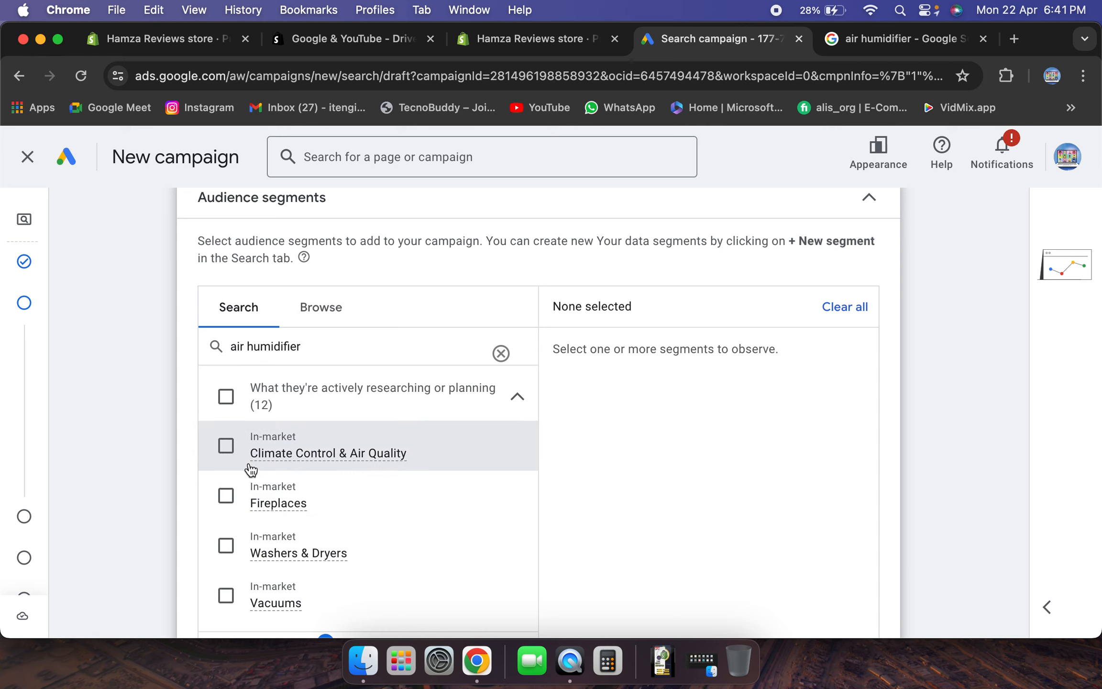
Add the in-market segment Climate Control & Air Quality to the campaign's audience
scroll(224, 452, down, 5)
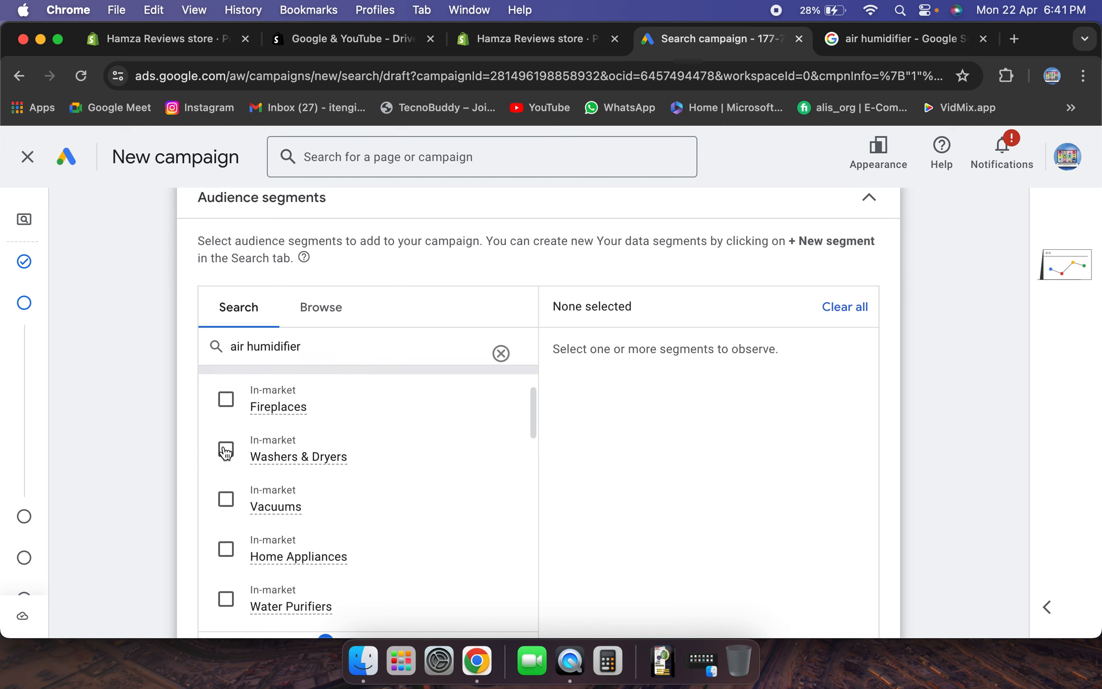
scroll(225, 452, down, 3)
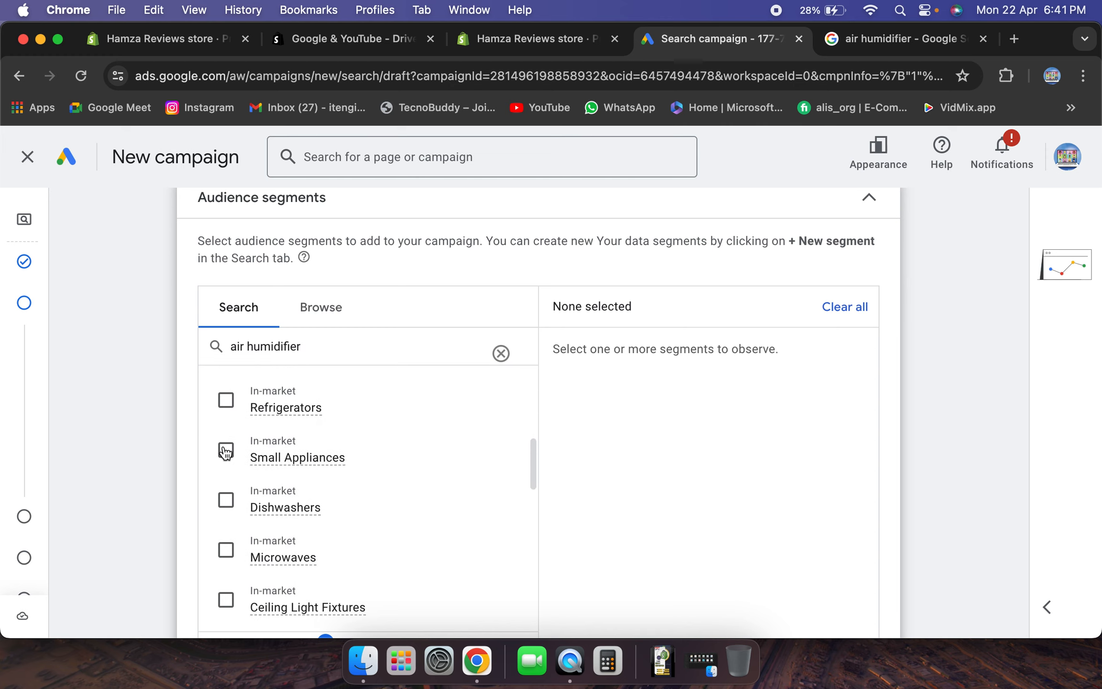
scroll(222, 451, up, 5)
scroll(232, 508, down, 3)
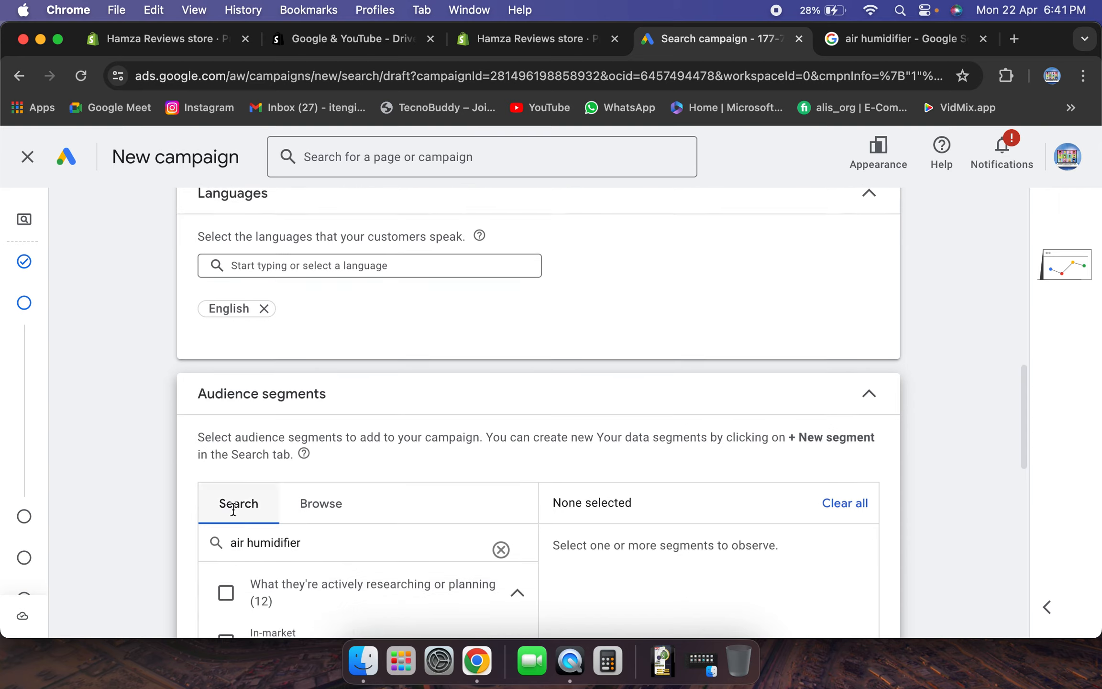
click(226, 516)
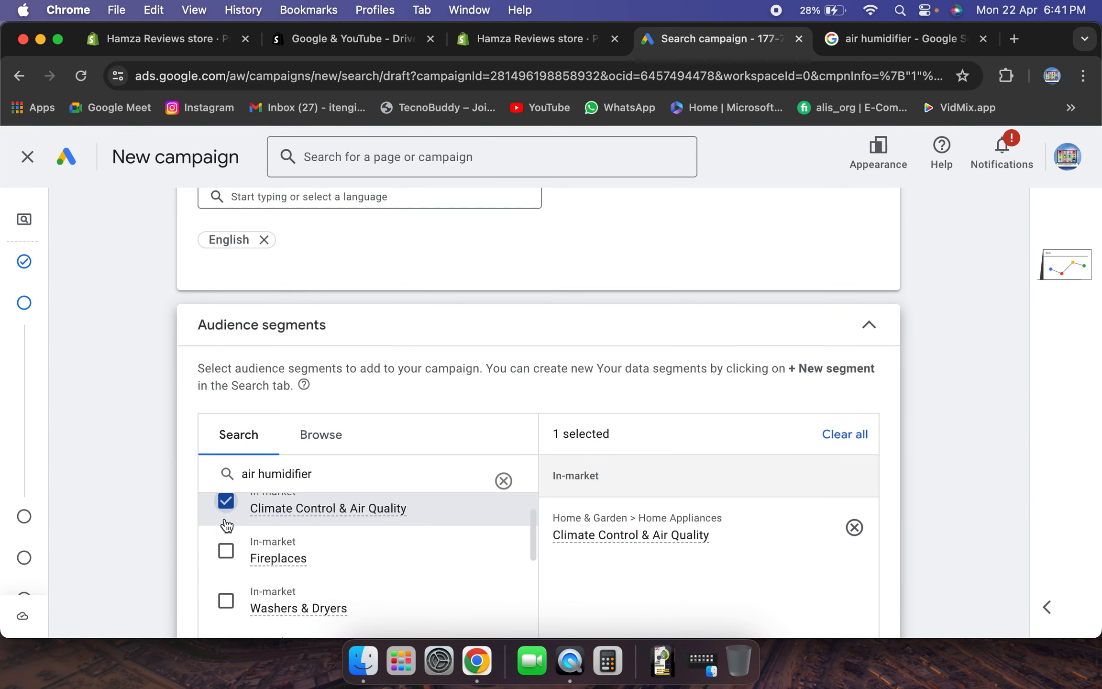
Add the in-market segment Home Appliances to the selected audience segments
scroll(226, 522, down, 1)
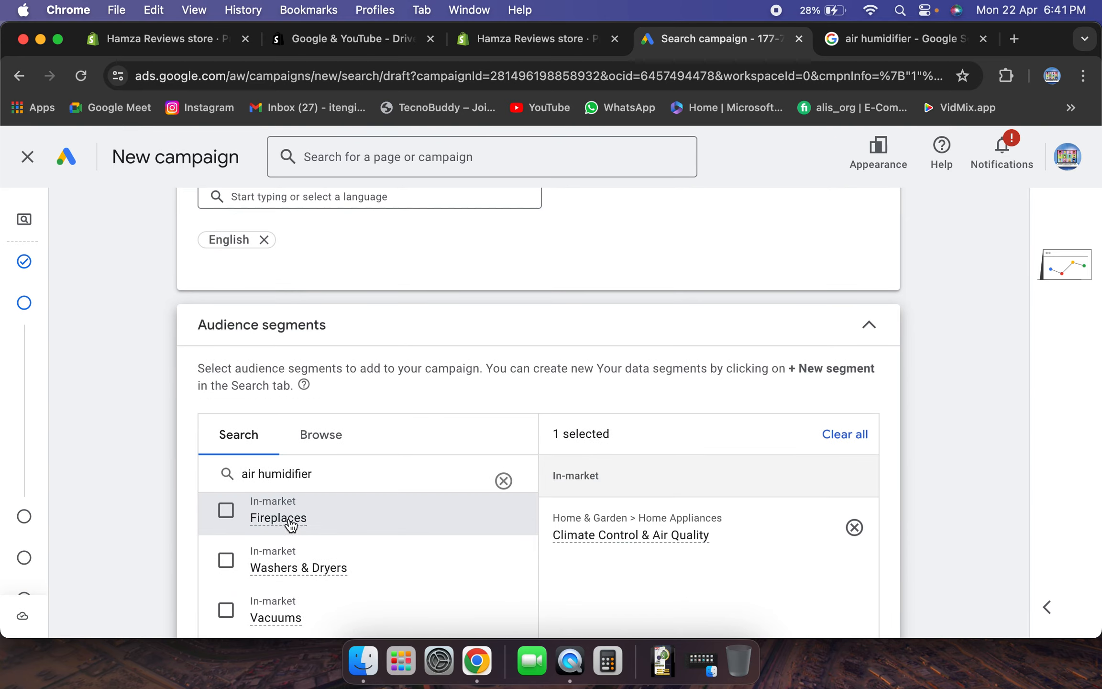
scroll(369, 534, down, 3)
scroll(366, 534, down, 1)
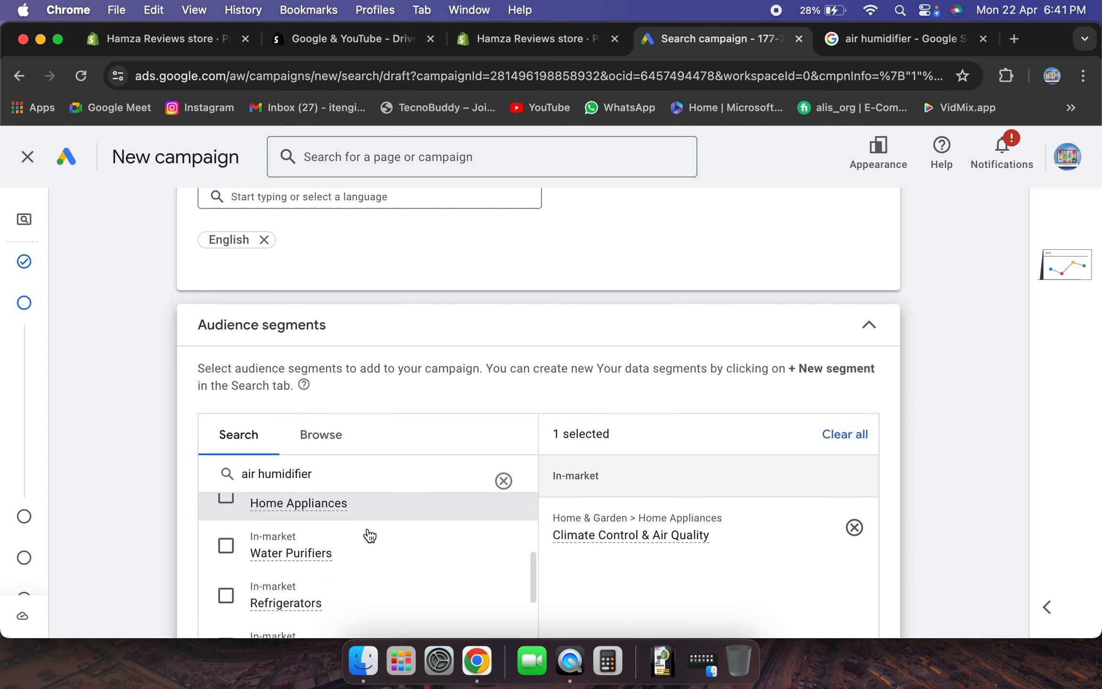
click(226, 498)
Review the remaining suggested segments, the campaign's targeting setting and the broad match keyword options
scroll(288, 529, down, 5)
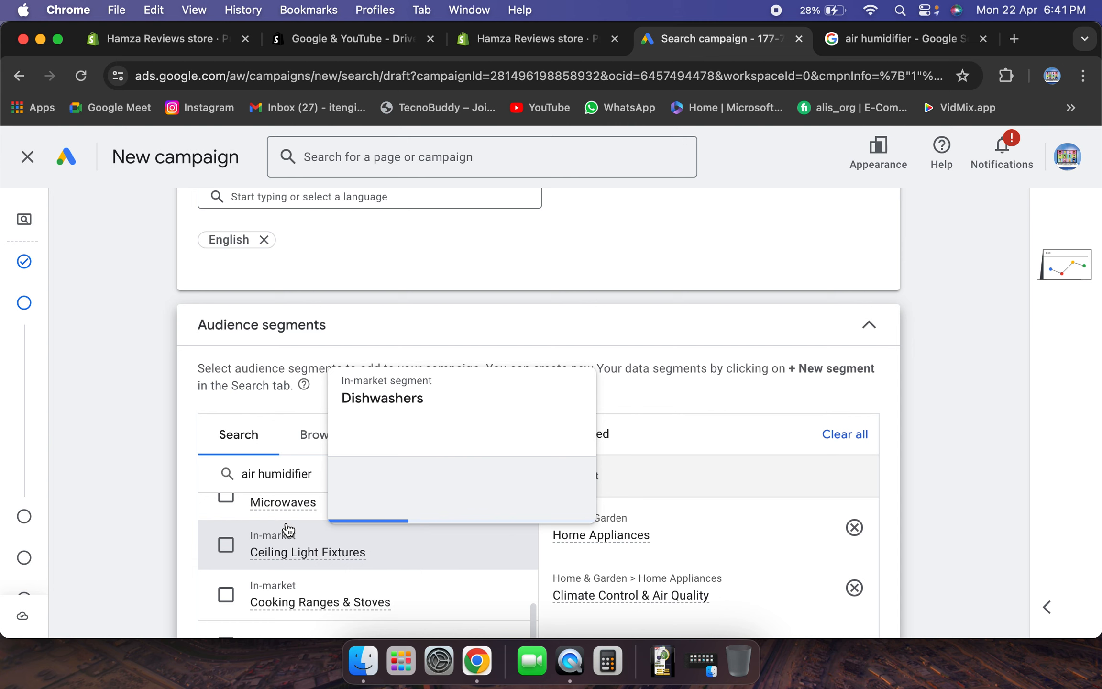
scroll(288, 529, up, 2)
scroll(288, 529, down, 3)
scroll(287, 526, down, 3)
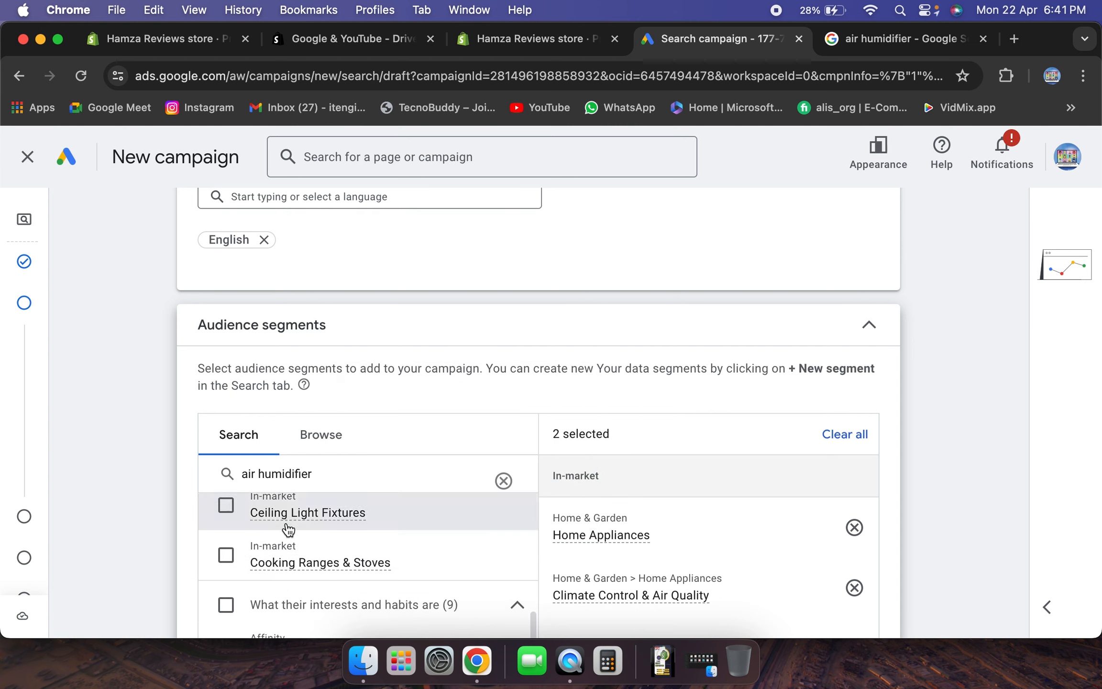
scroll(288, 526, up, 6)
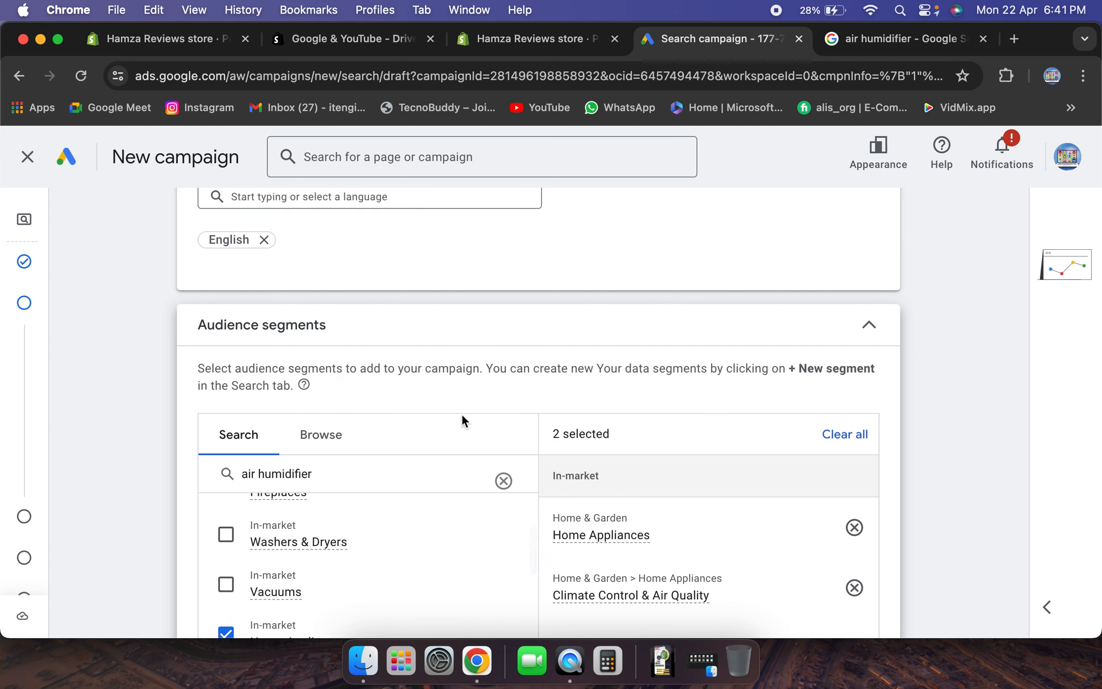
scroll(946, 443, down, 10)
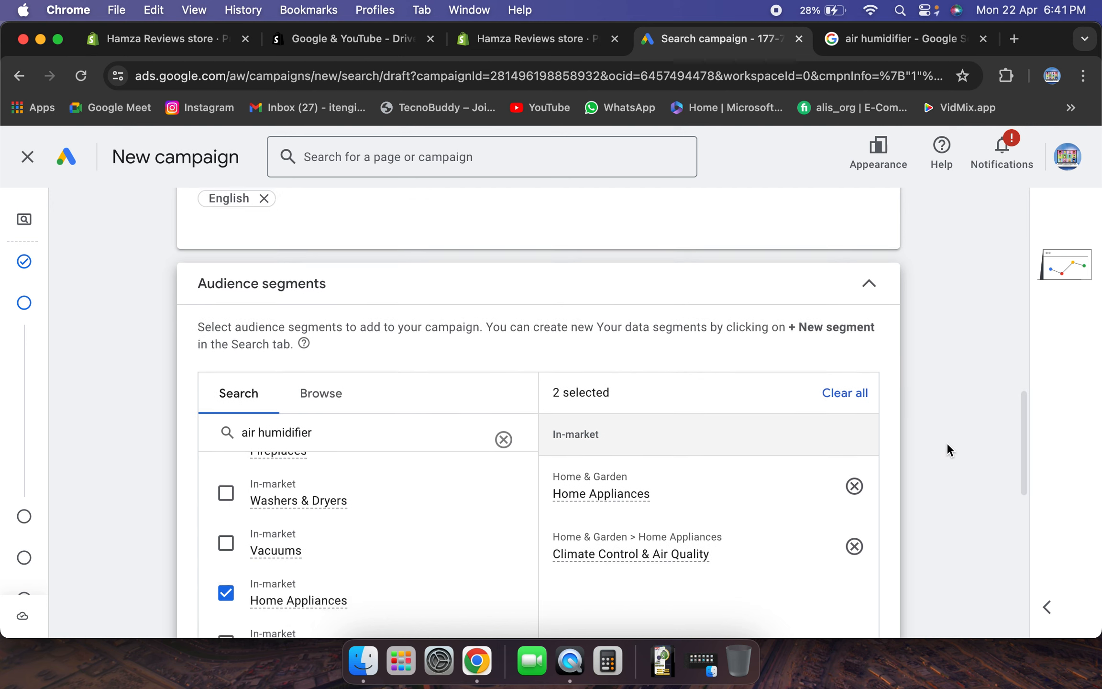
scroll(946, 443, down, 1)
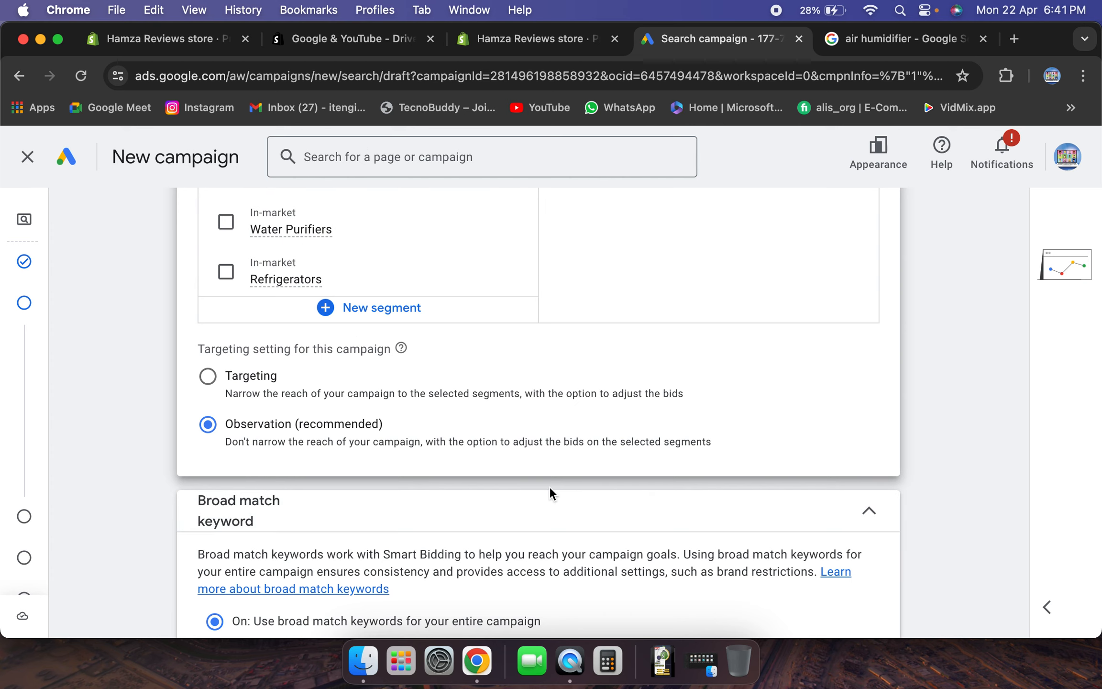
scroll(549, 486, down, 5)
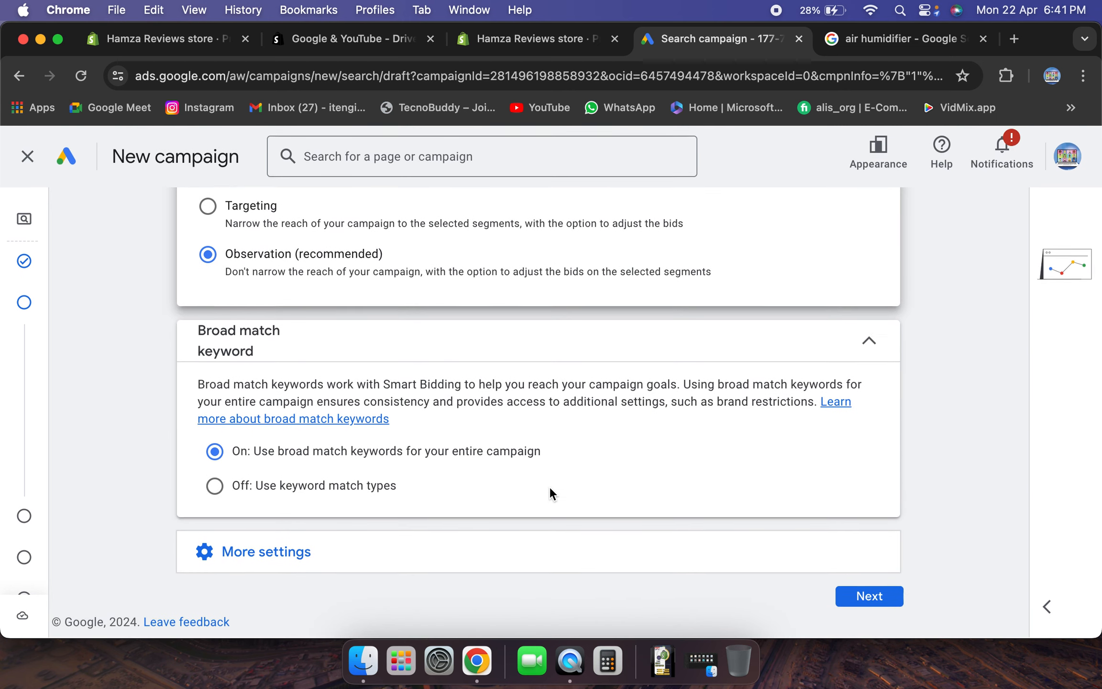
scroll(549, 487, up, 3)
scroll(549, 487, down, 3)
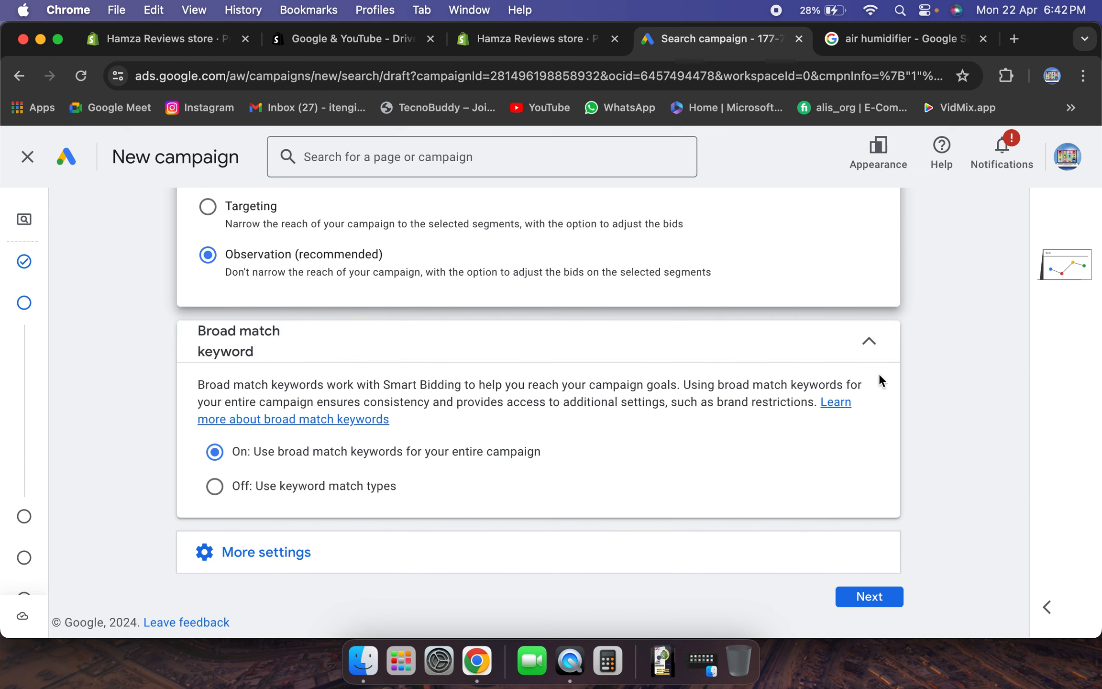
Collapse the broad match keyword settings and proceed to the keywords and ads stage, dismissing the guide pop-up
click(868, 348)
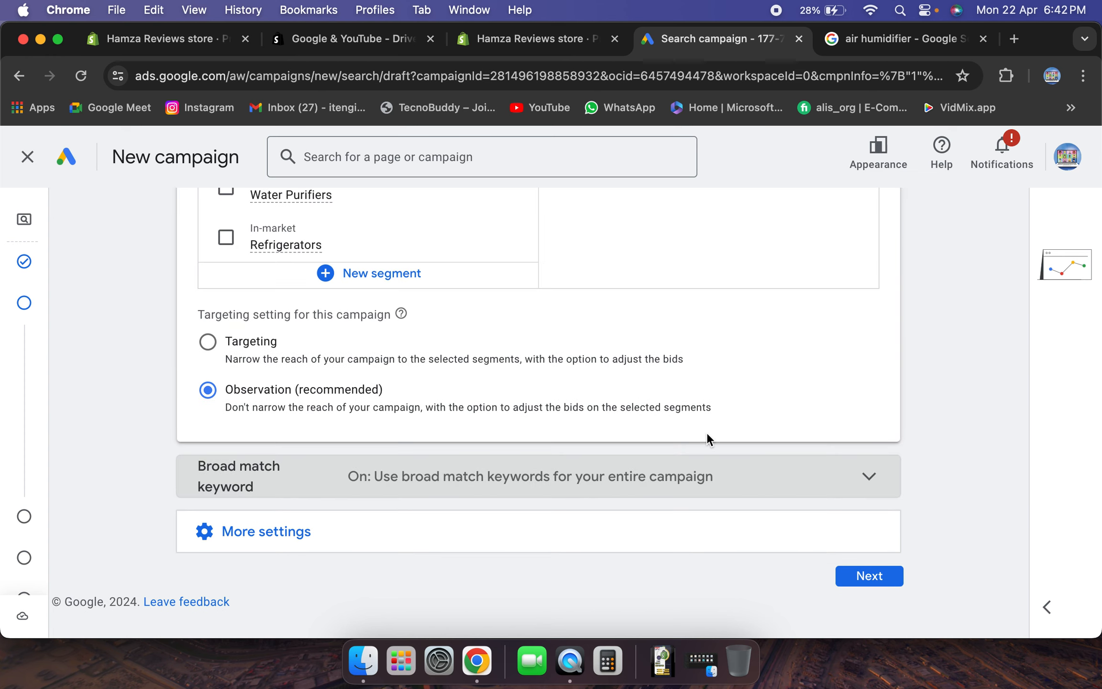
click(875, 580)
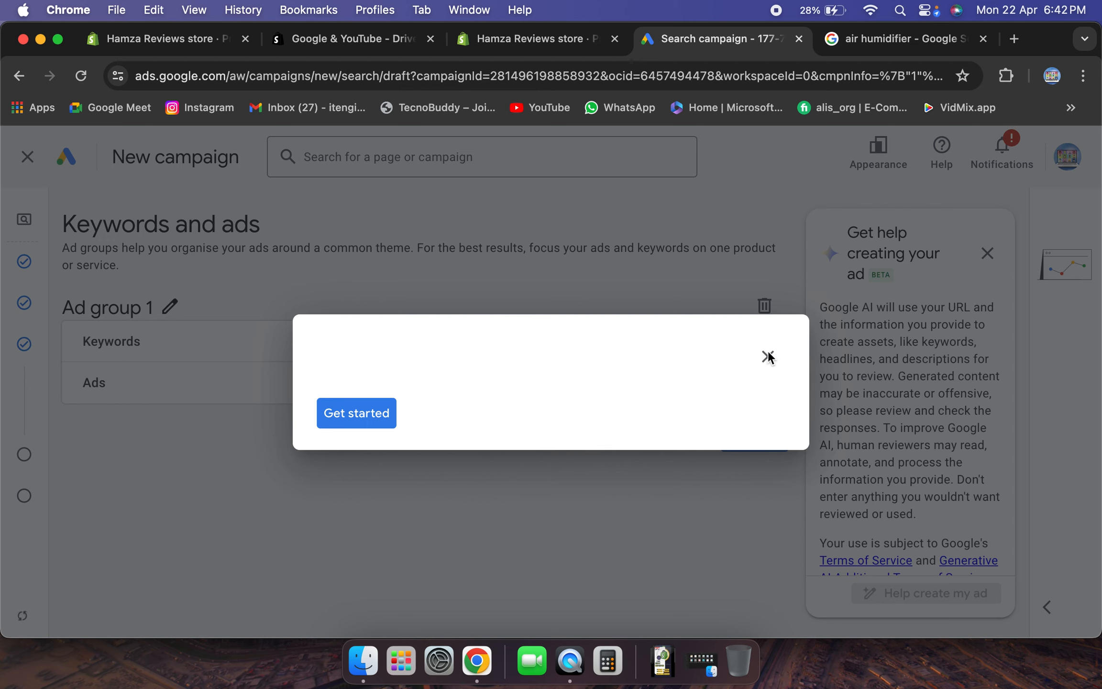
click(768, 357)
click(640, 418)
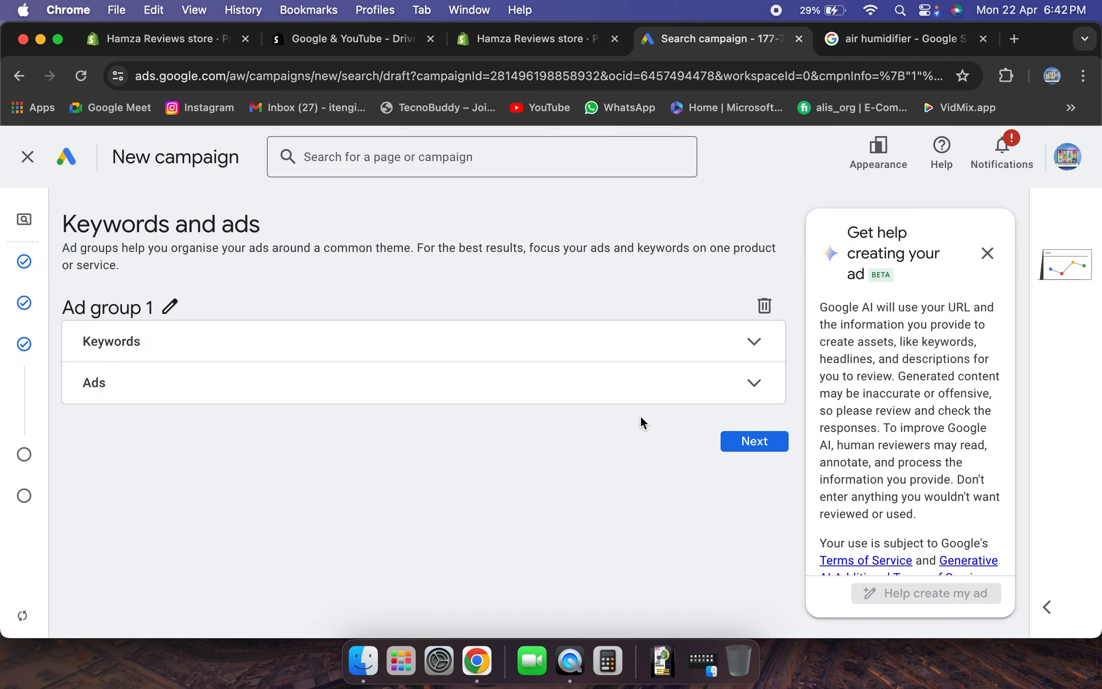
Try to open the Keywords and Ads sections of Ad group 1, accepting the offered AI help creating the ad
click(179, 340)
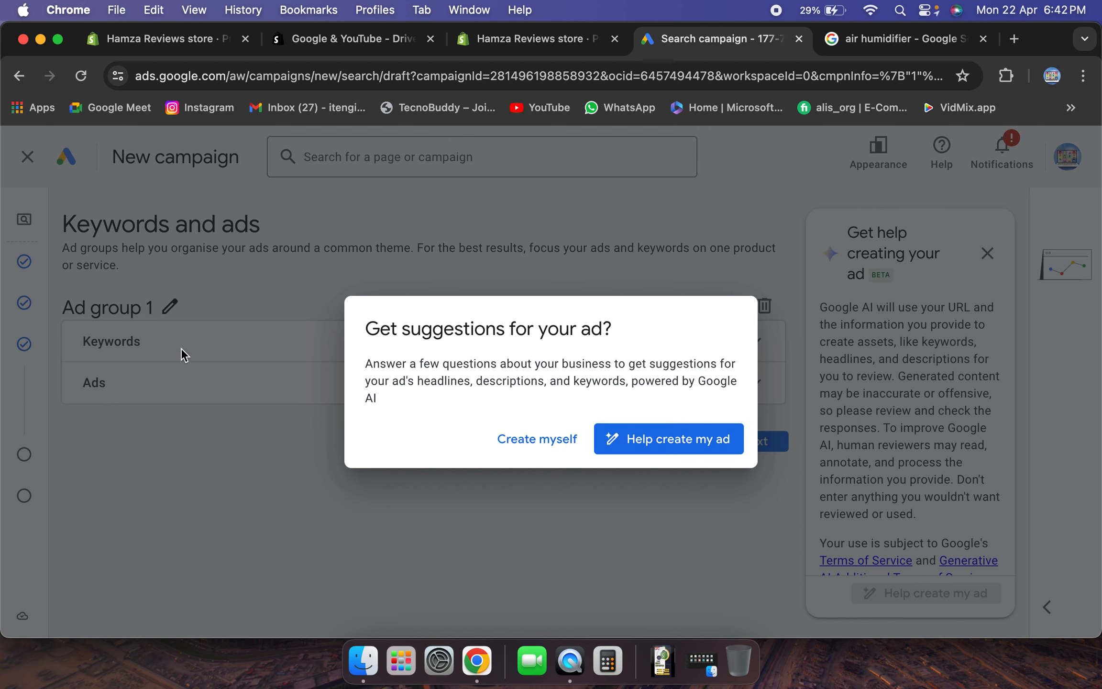
click(631, 443)
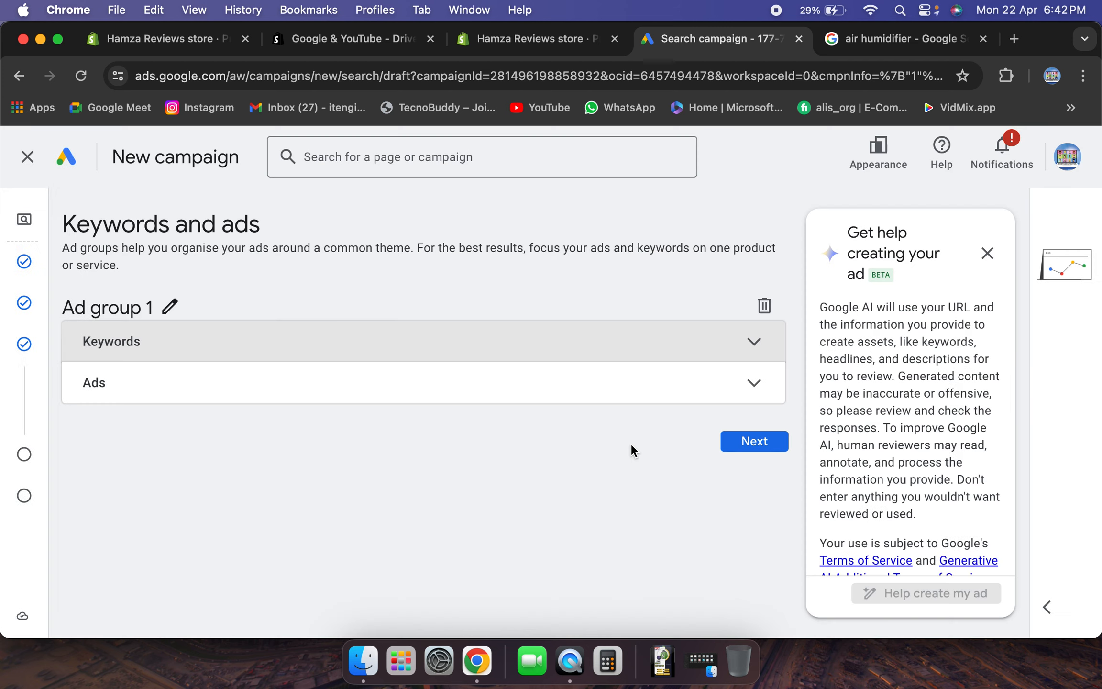
click(760, 344)
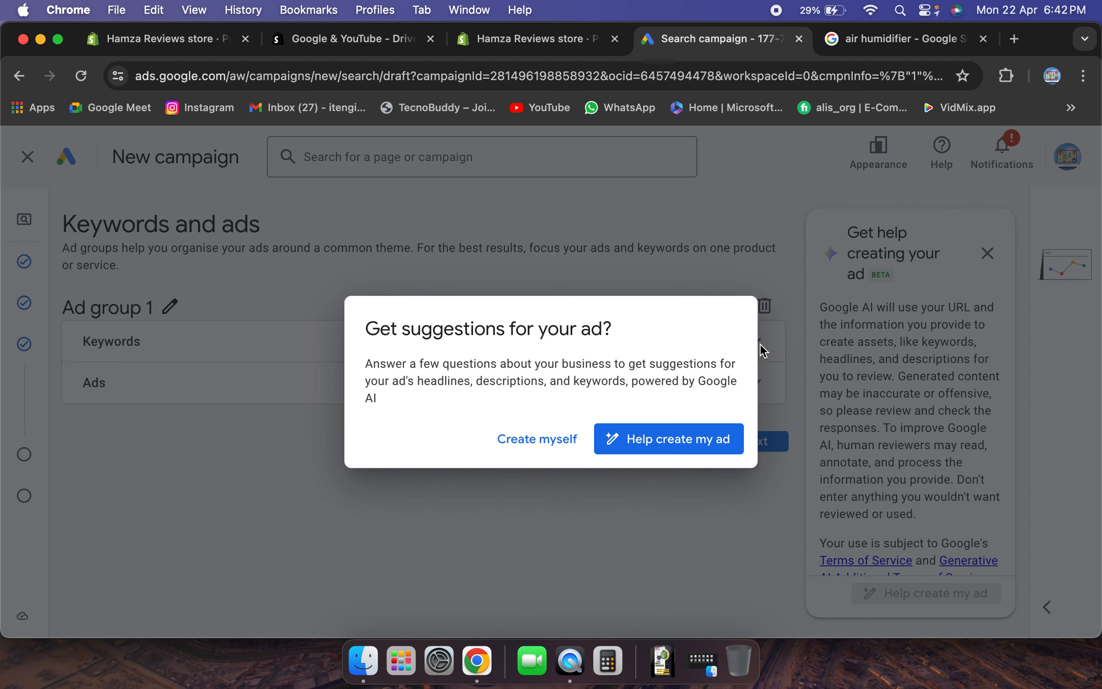
click(612, 440)
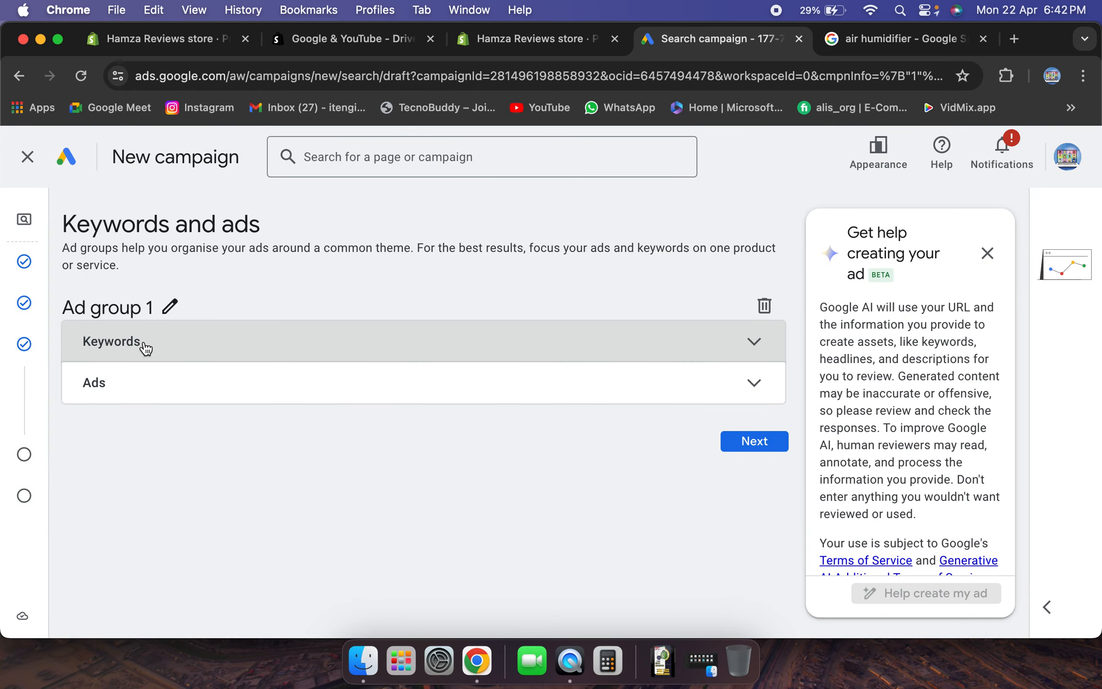
click(284, 379)
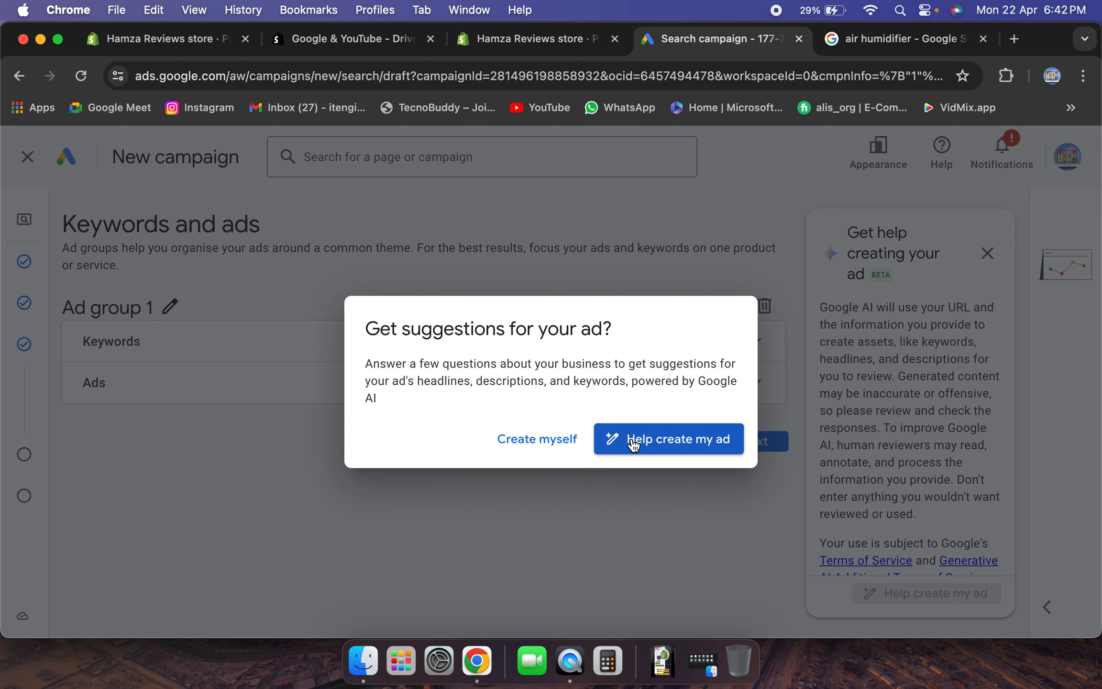
click(688, 444)
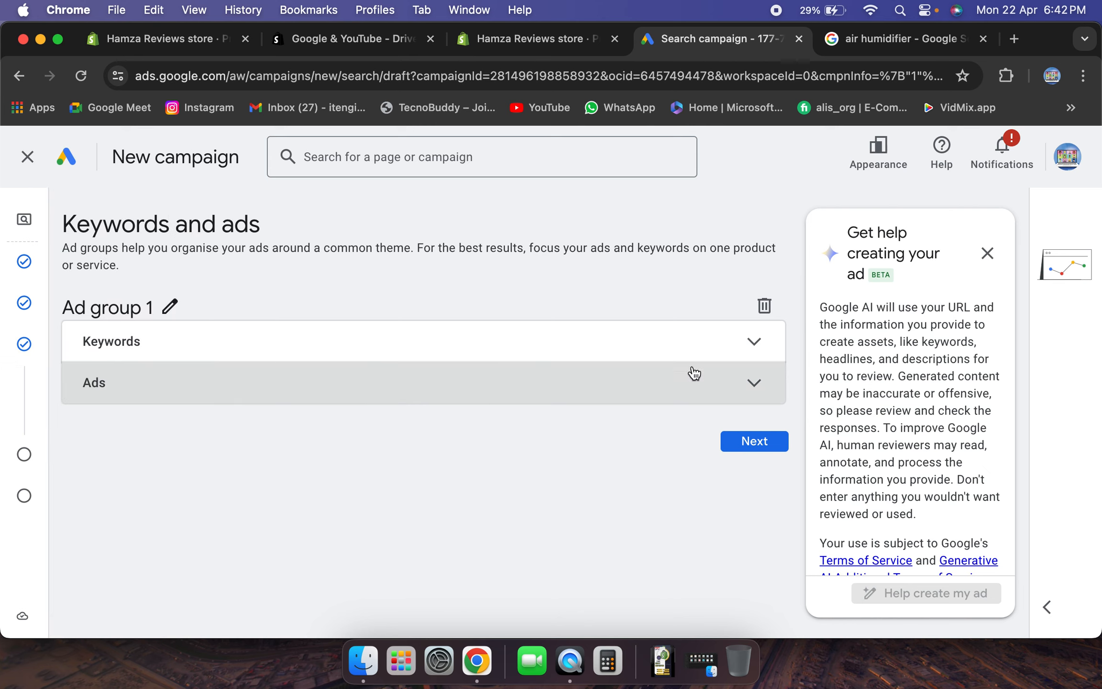
Close the AI ad creation helper and collapse the Keywords section of Ad group 1
click(988, 253)
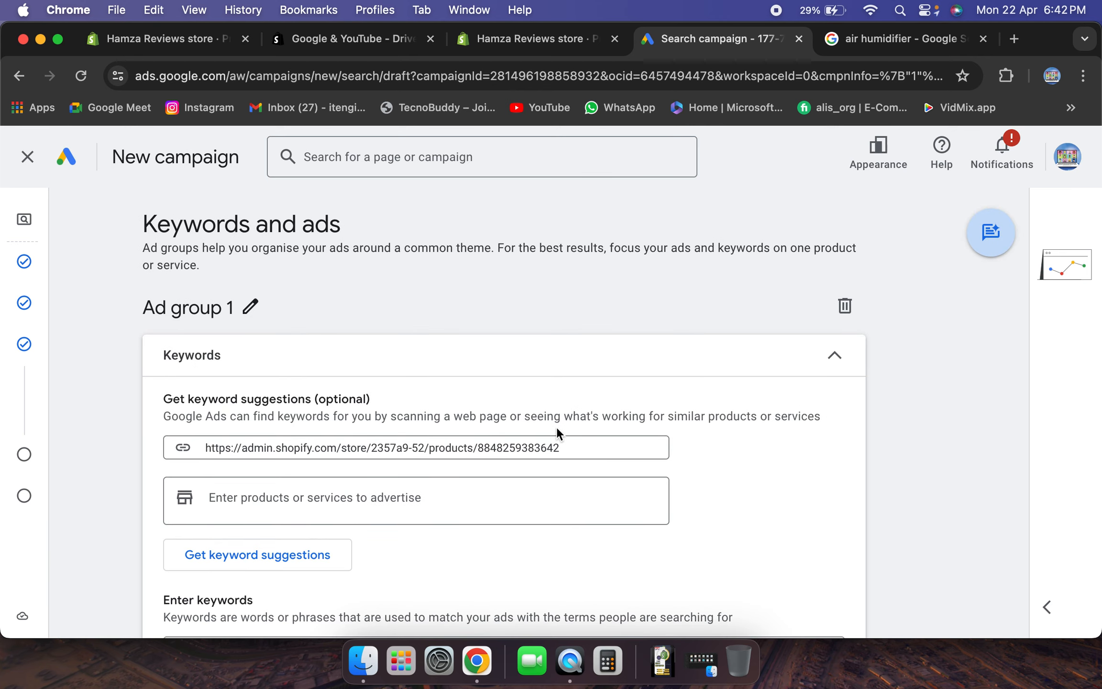
click(832, 358)
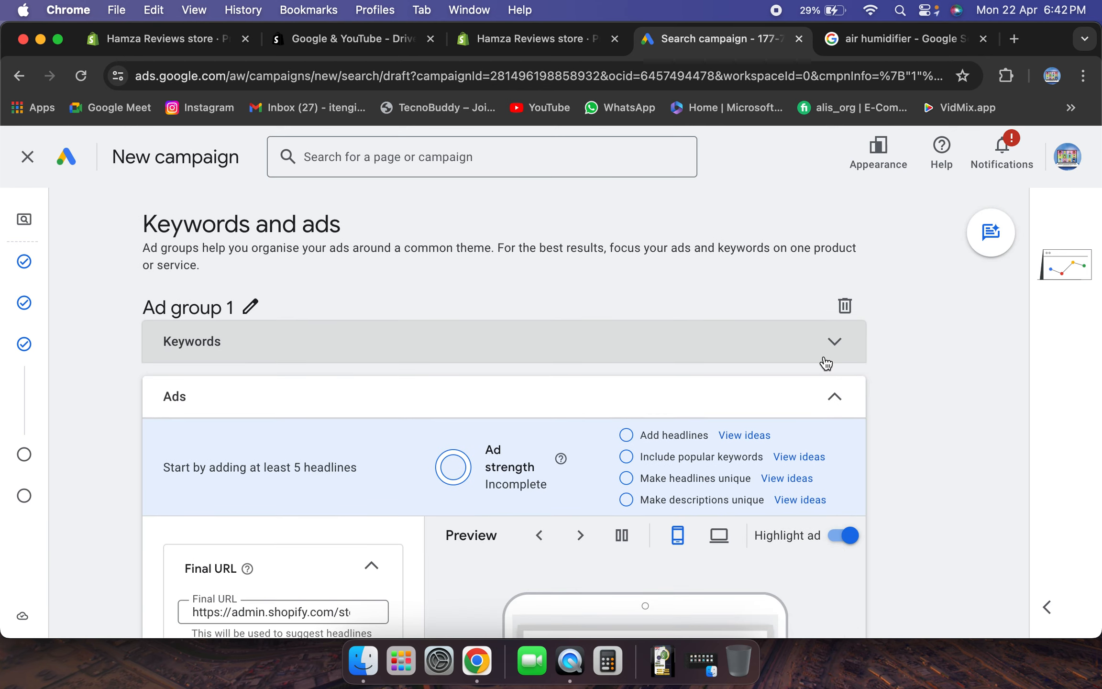
Review the ad's final URL, display path, headline fields and mobile preview in Ad group 1
scroll(824, 356, down, 5)
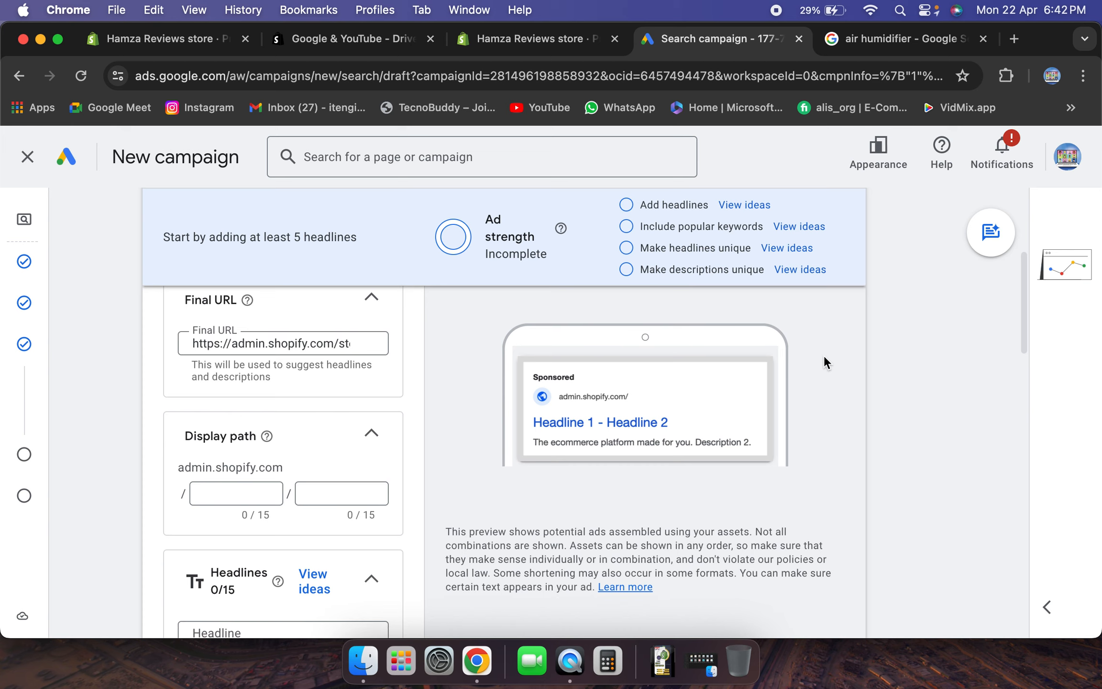
click(354, 343)
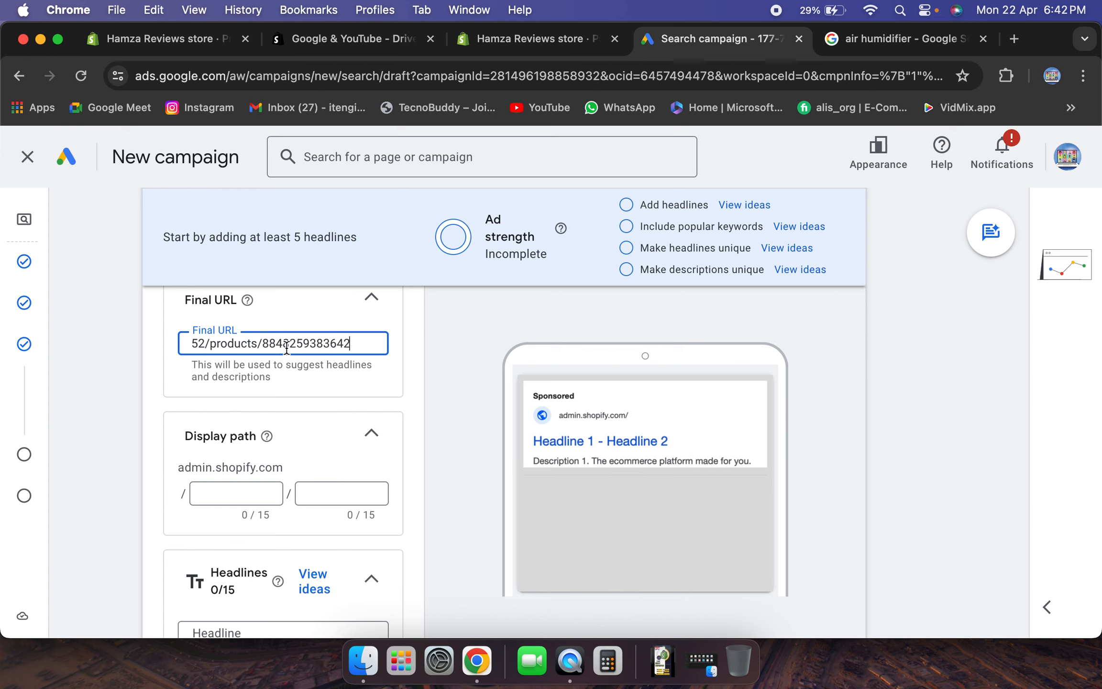
scroll(366, 366, up, 5)
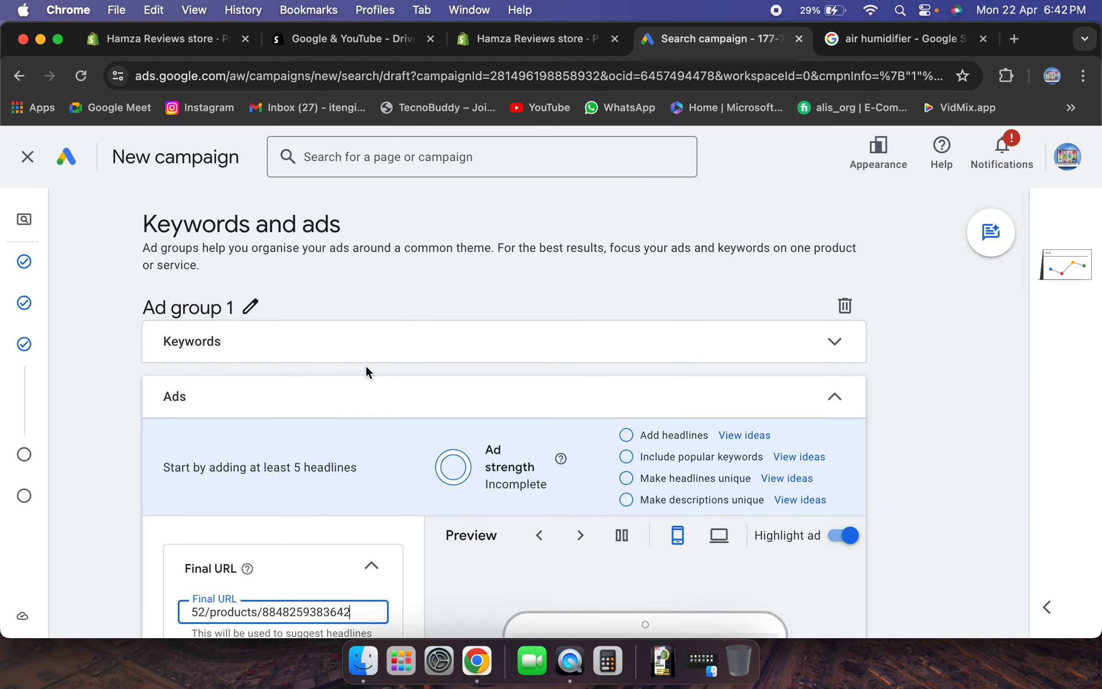
scroll(366, 368, down, 3)
scroll(367, 371, down, 5)
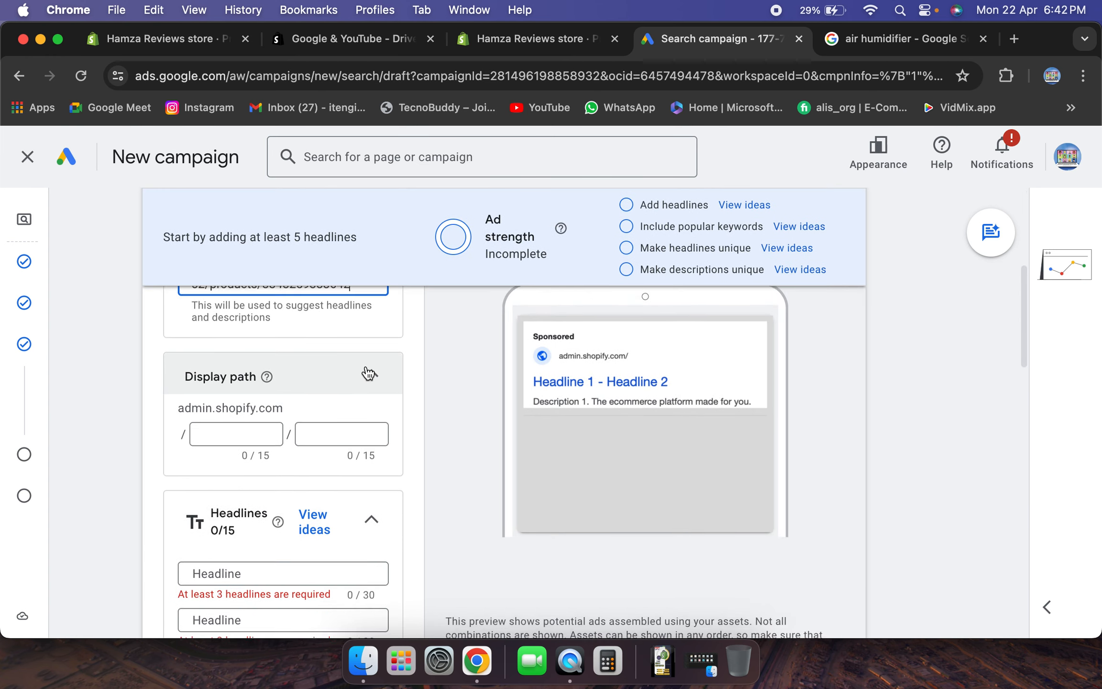
scroll(365, 369, down, 3)
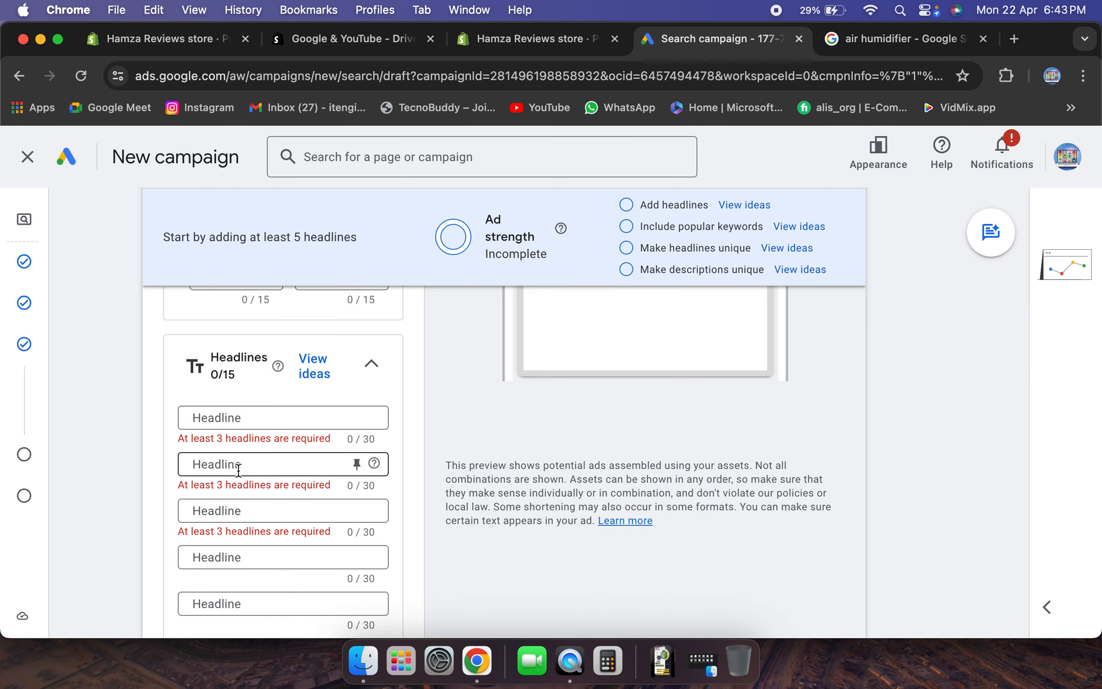
scroll(300, 472, down, 3)
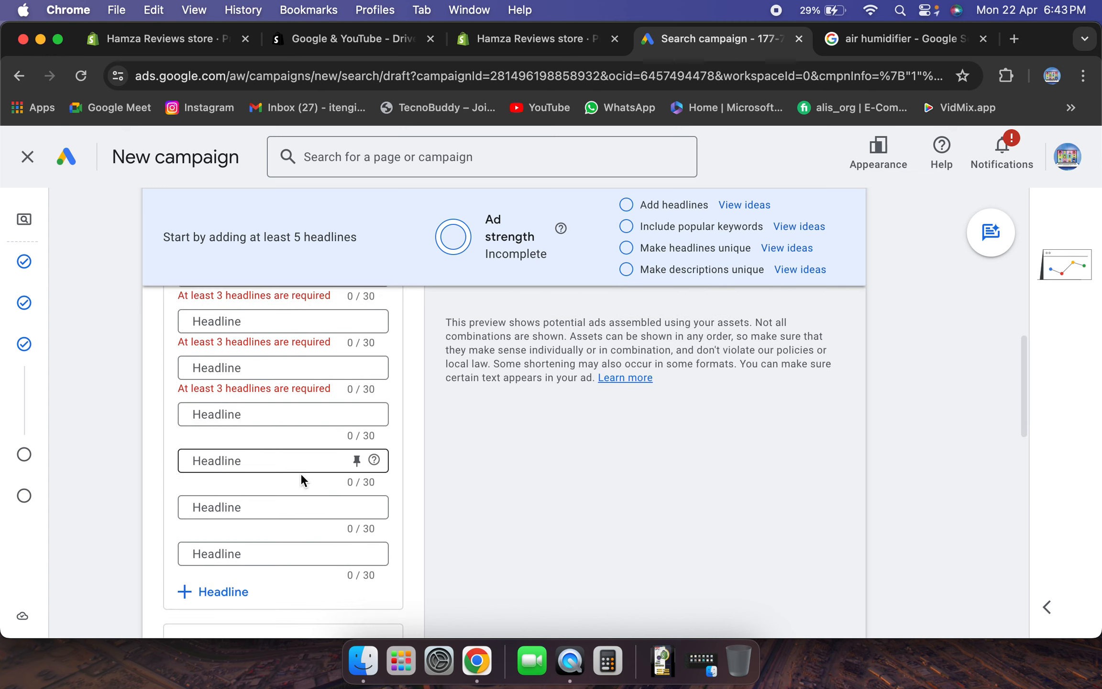
scroll(300, 473, up, 4)
scroll(301, 472, up, 3)
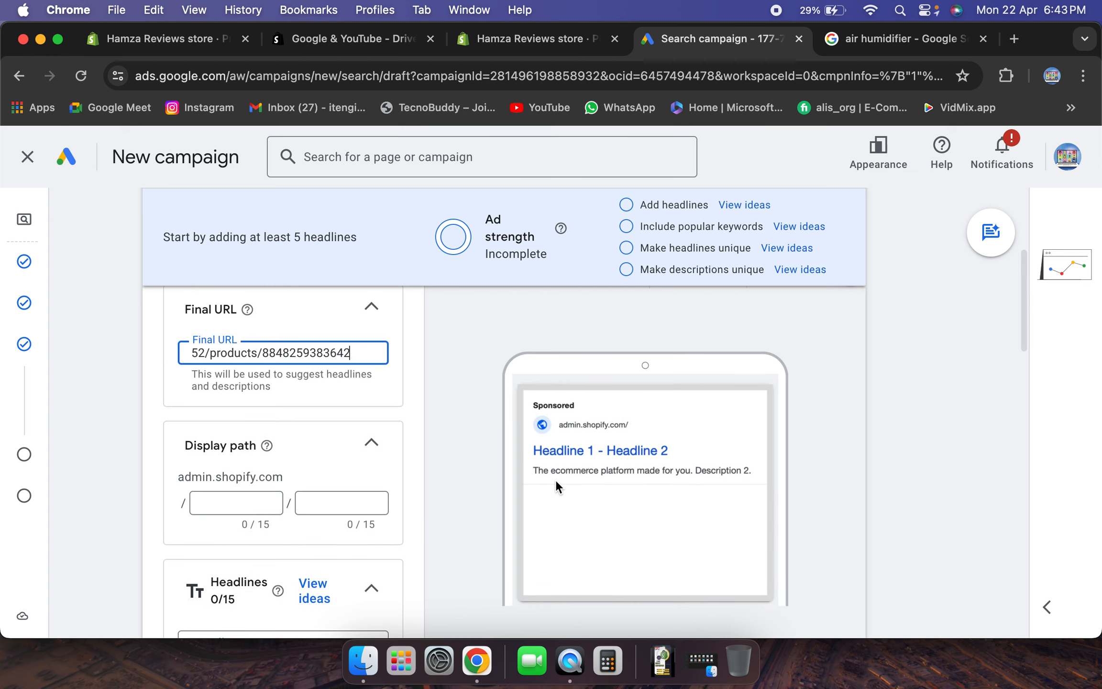
scroll(386, 537, down, 3)
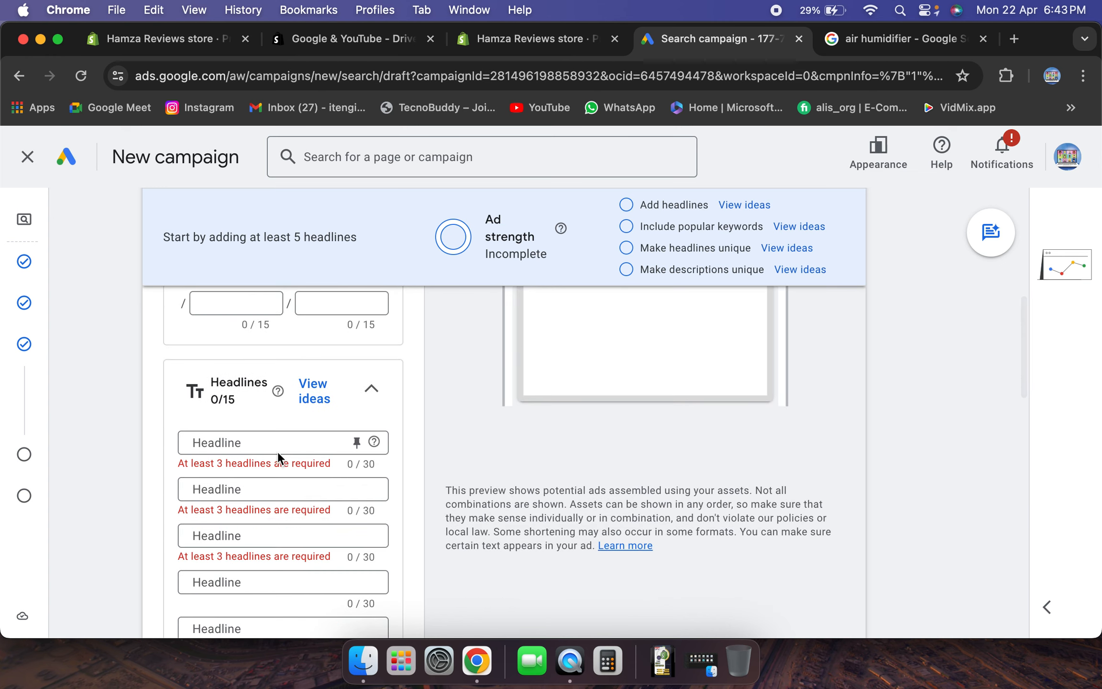
Copy "Humidifiers 500ml" from the Amazon UK result's description in the Google search results for air humidifier
click(869, 46)
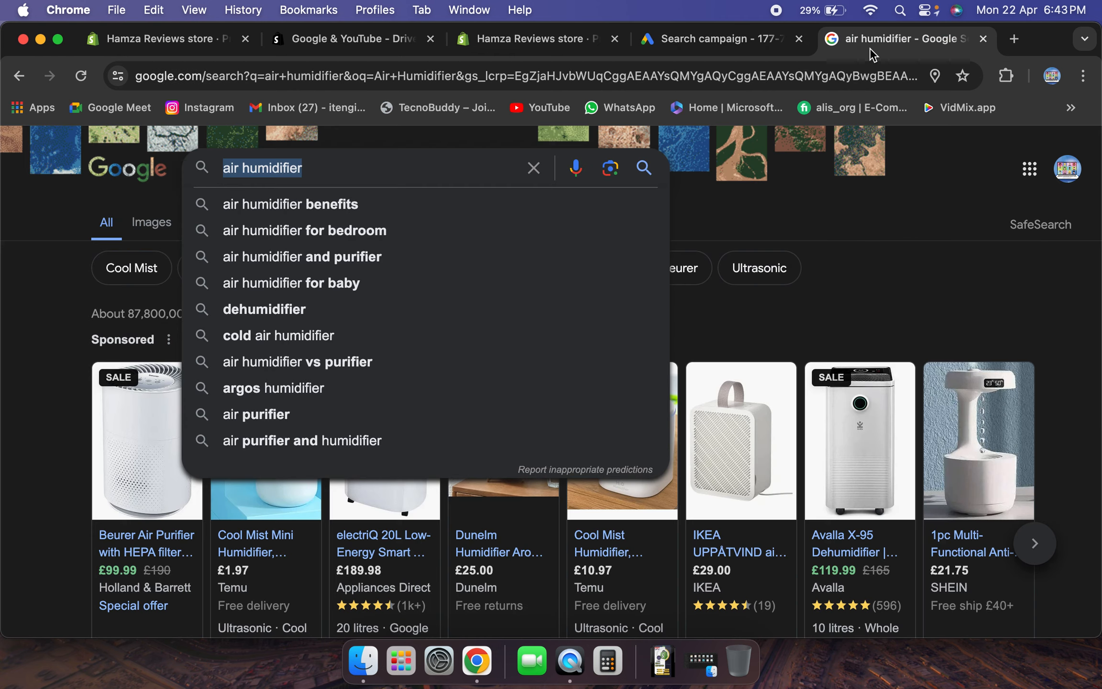
click(950, 277)
scroll(950, 277, down, 15)
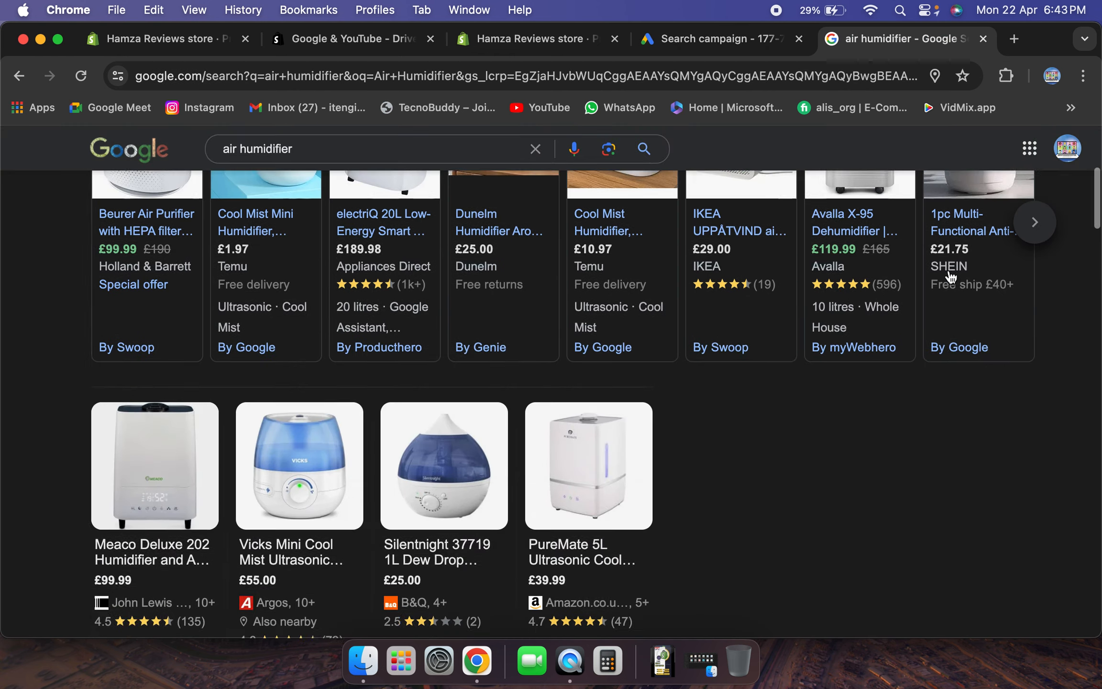
scroll(950, 276, down, 4)
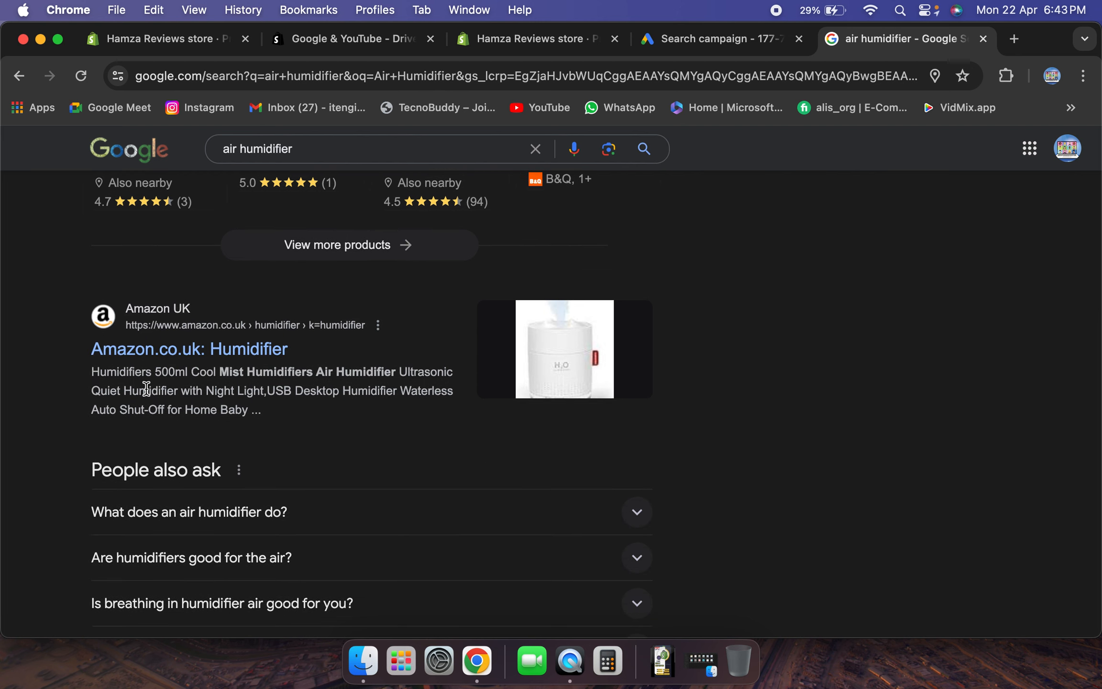
drag(94, 372, 193, 373)
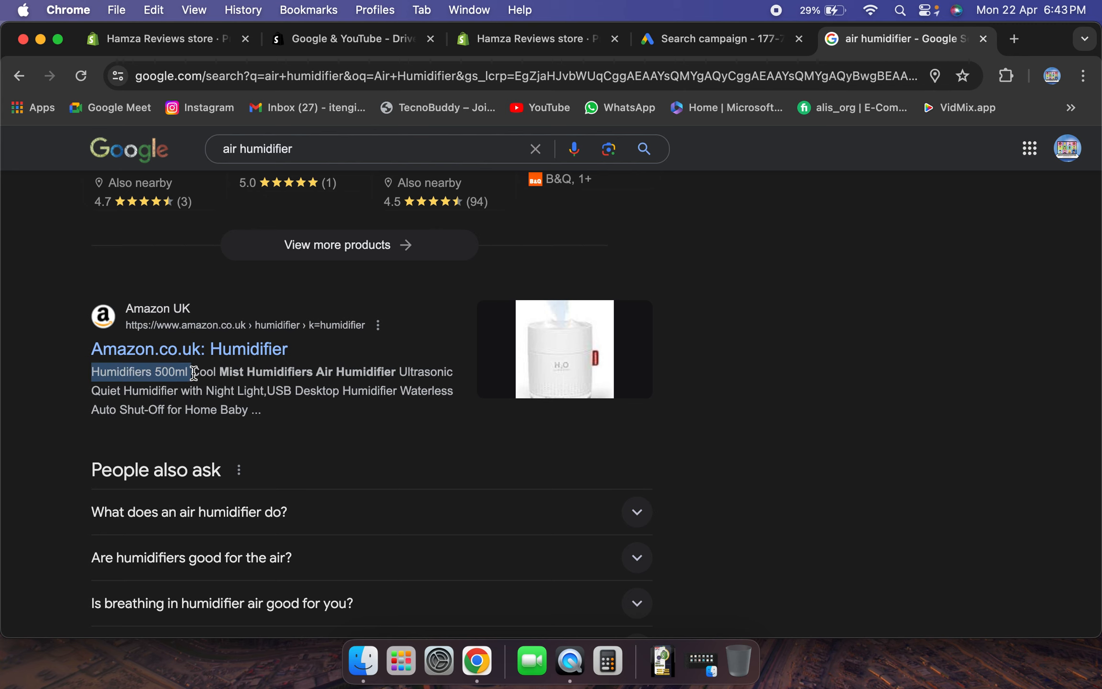
key(super+c)
key(super+c)
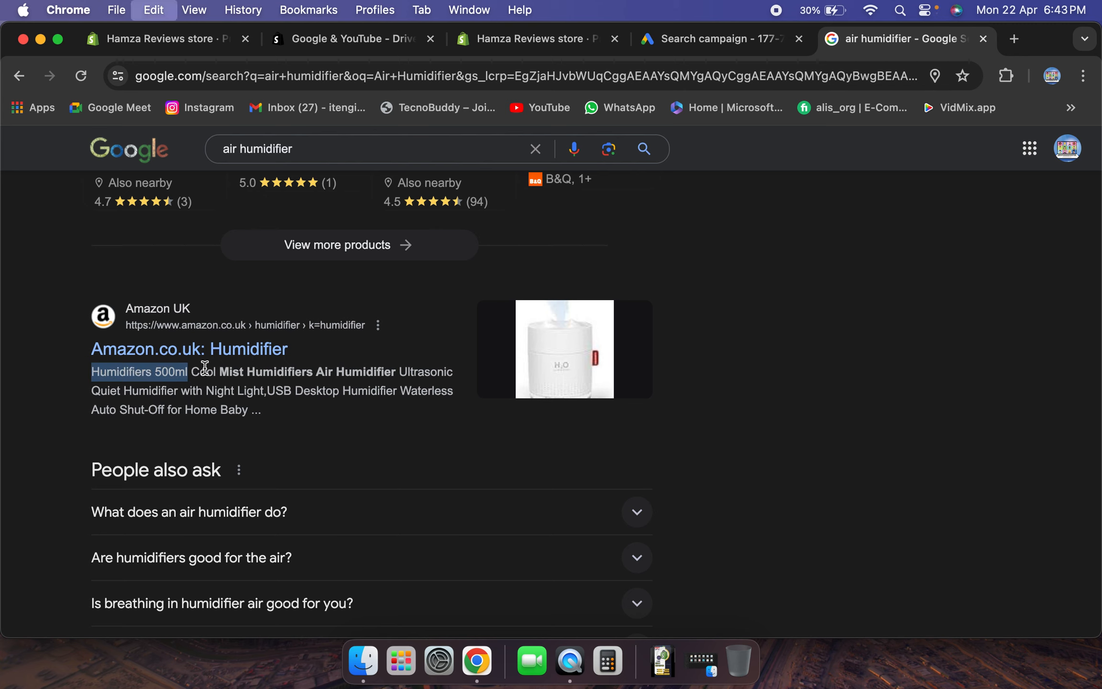
Paste the copied text into the ad's first headline and edit it to read "Humidifiers 100ml"
click(695, 44)
click(249, 444)
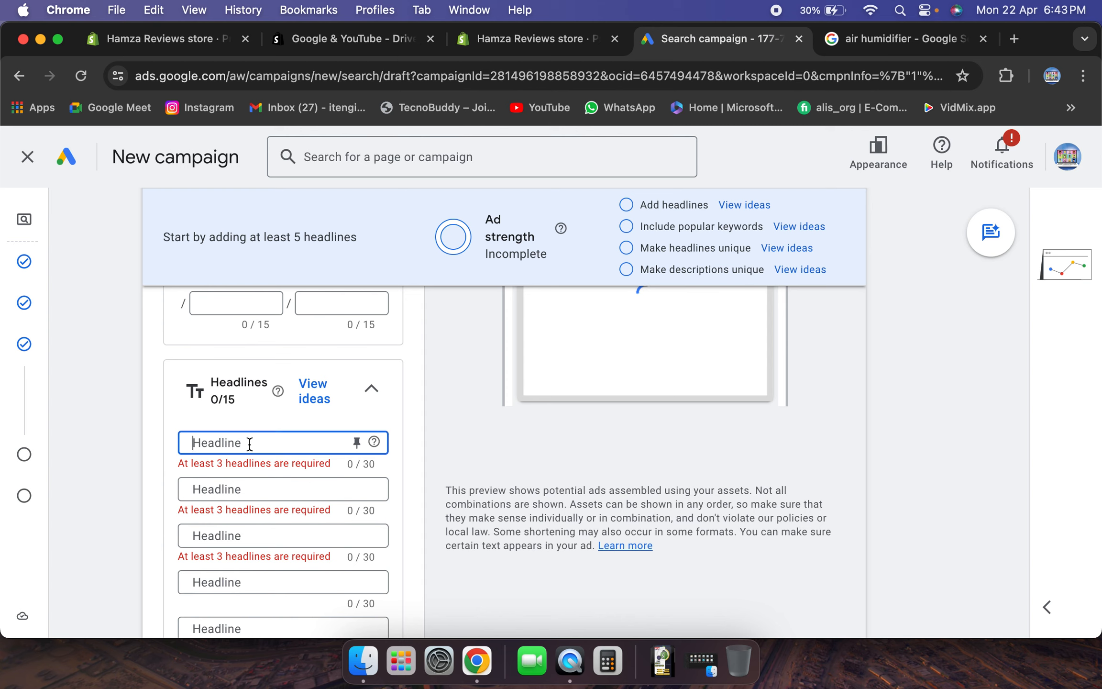
key(super+v)
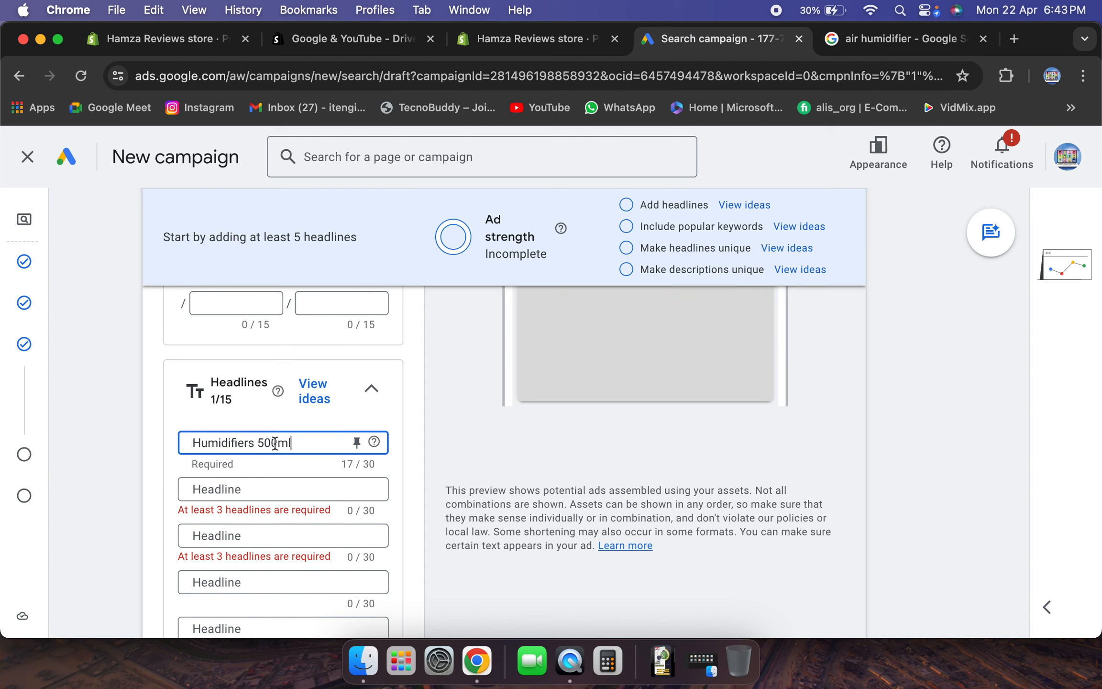
click(262, 449)
key(BackSpace)
text(1)
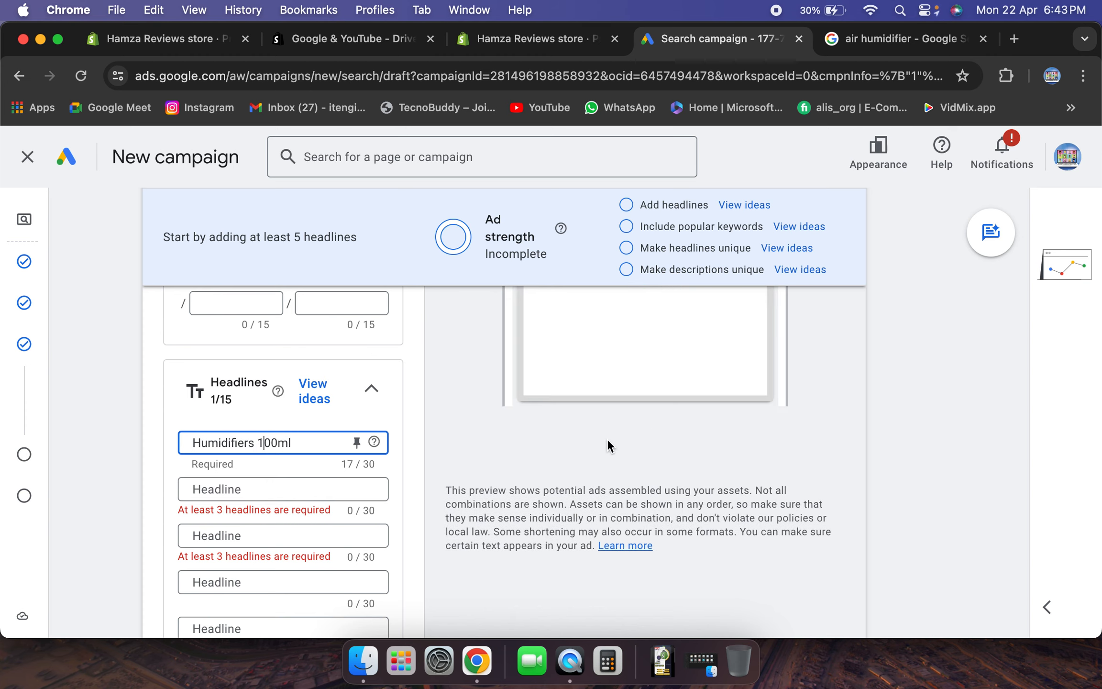
scroll(607, 438, up, 4)
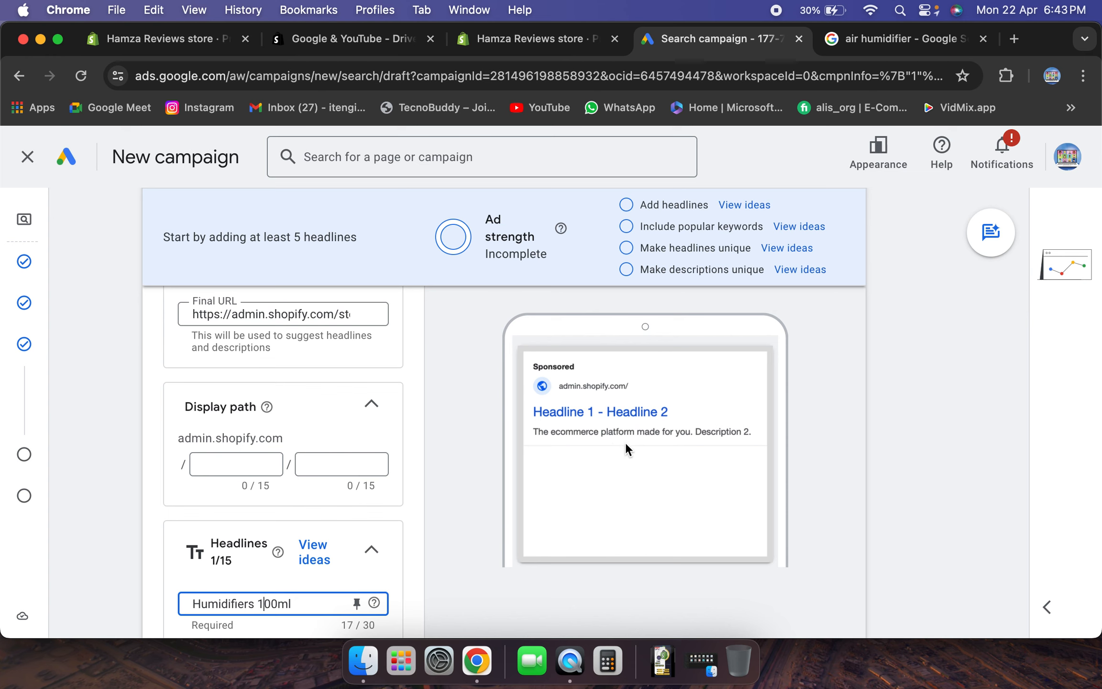
scroll(660, 458, down, 3)
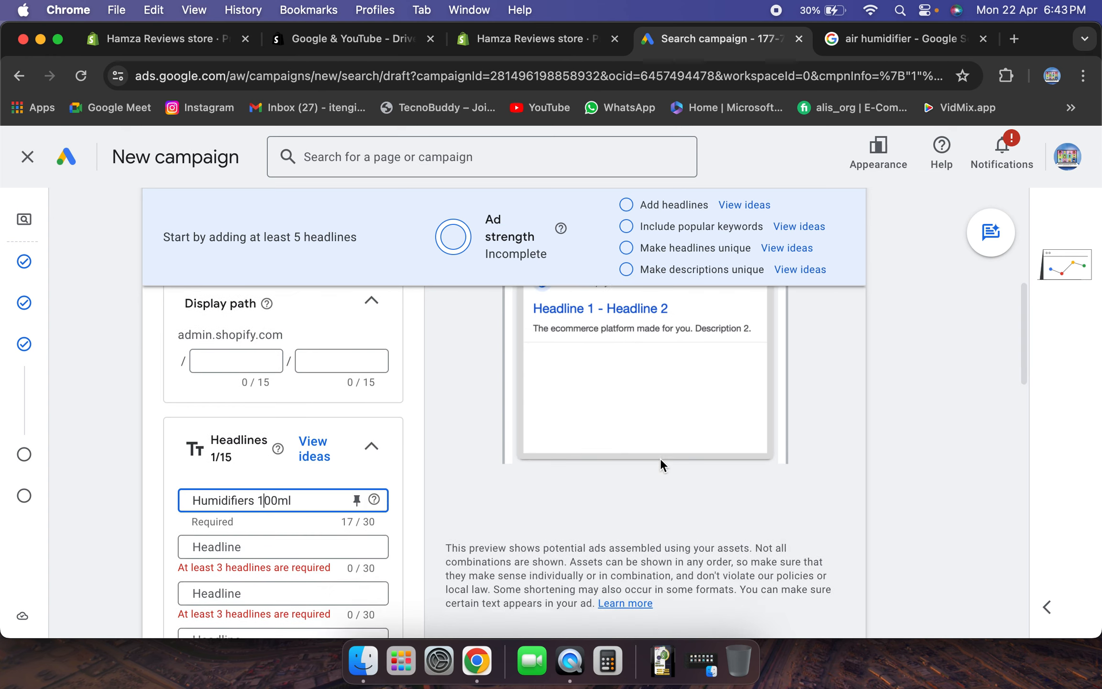
Enter "Room Fragrance" as the ad's second headline
click(293, 523)
scroll(581, 482, up, 3)
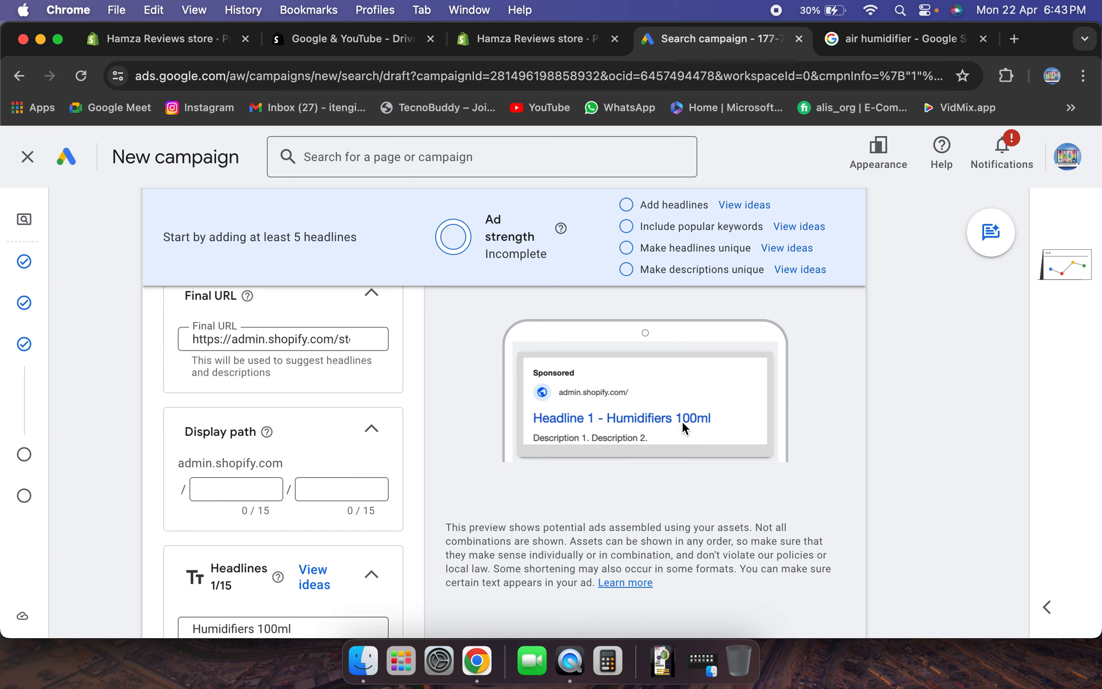
scroll(651, 427, down, 5)
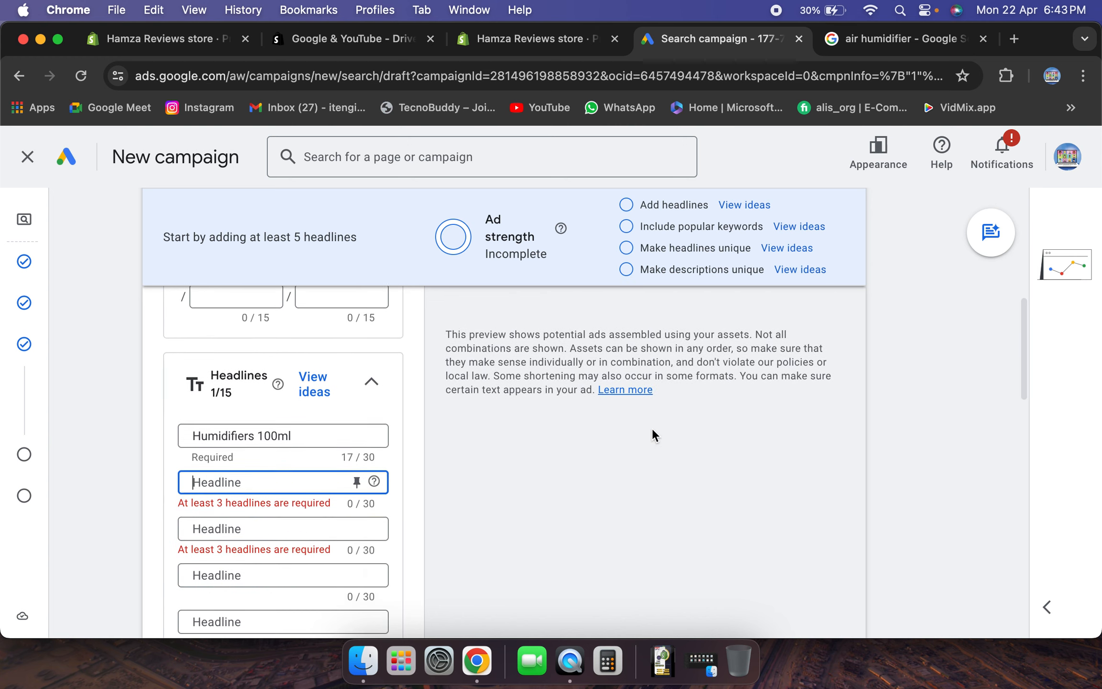
scroll(651, 429, down, 1)
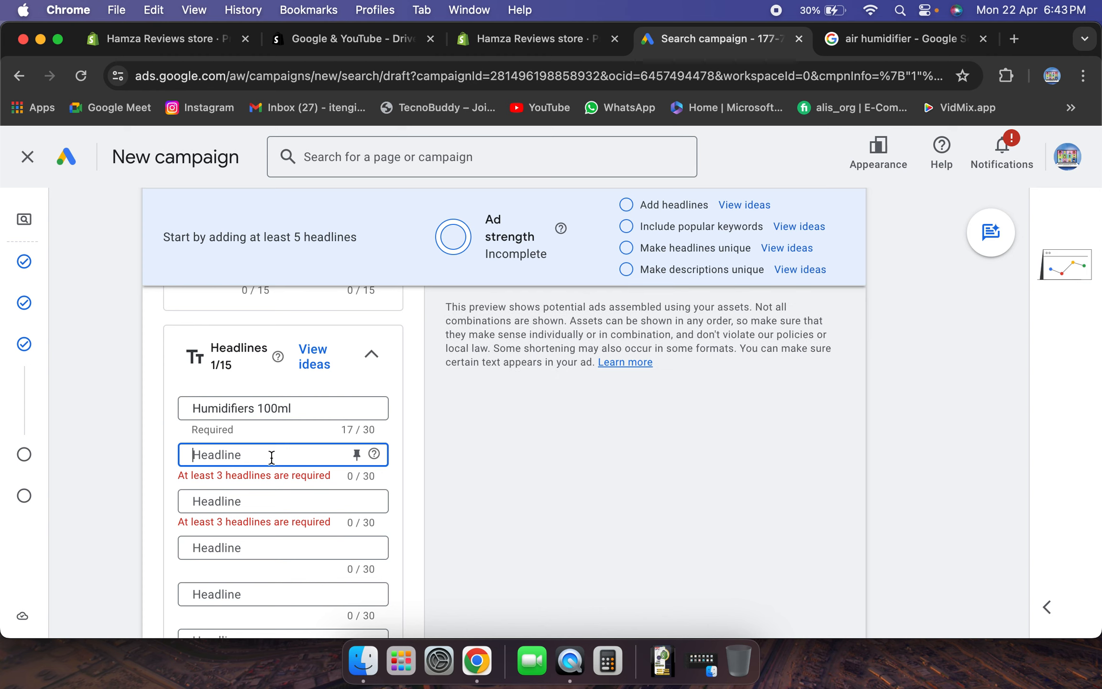
text(room)
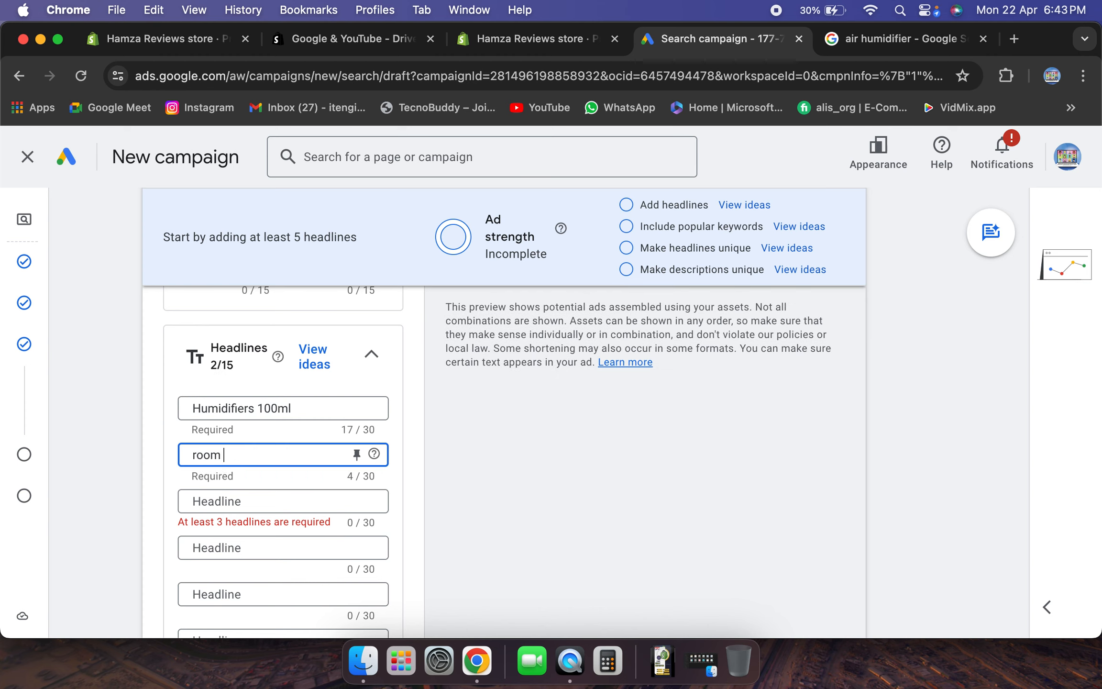
text( fra)
key(BackSpace)
key(BackSpace)
key(BackSpace)
key(BackSpace)
key(BackSpace)
key(BackSpace)
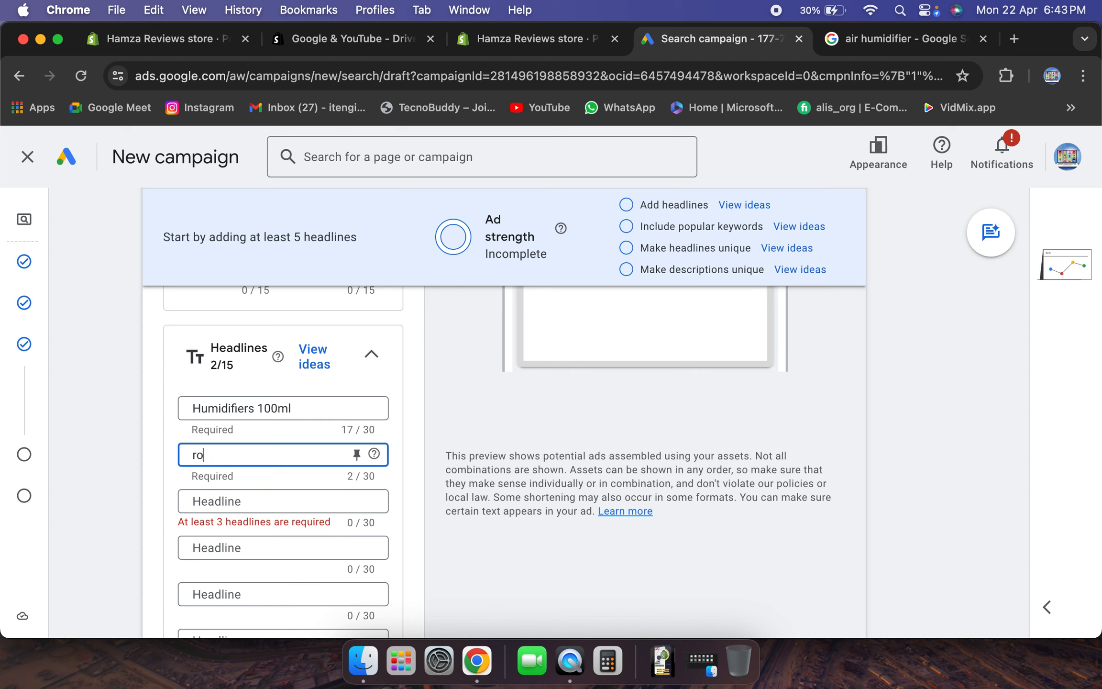
text(Room Fragrance)
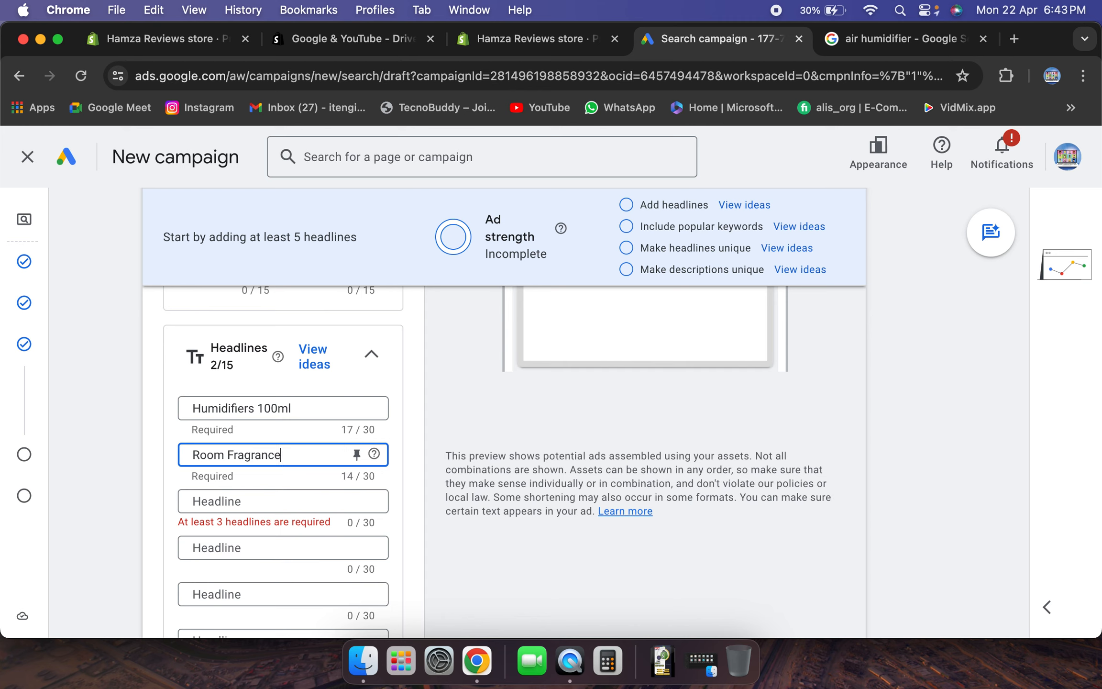
Enter "Air fresh" as the ad's third headline and check the headlines in the ad preview
click(250, 501)
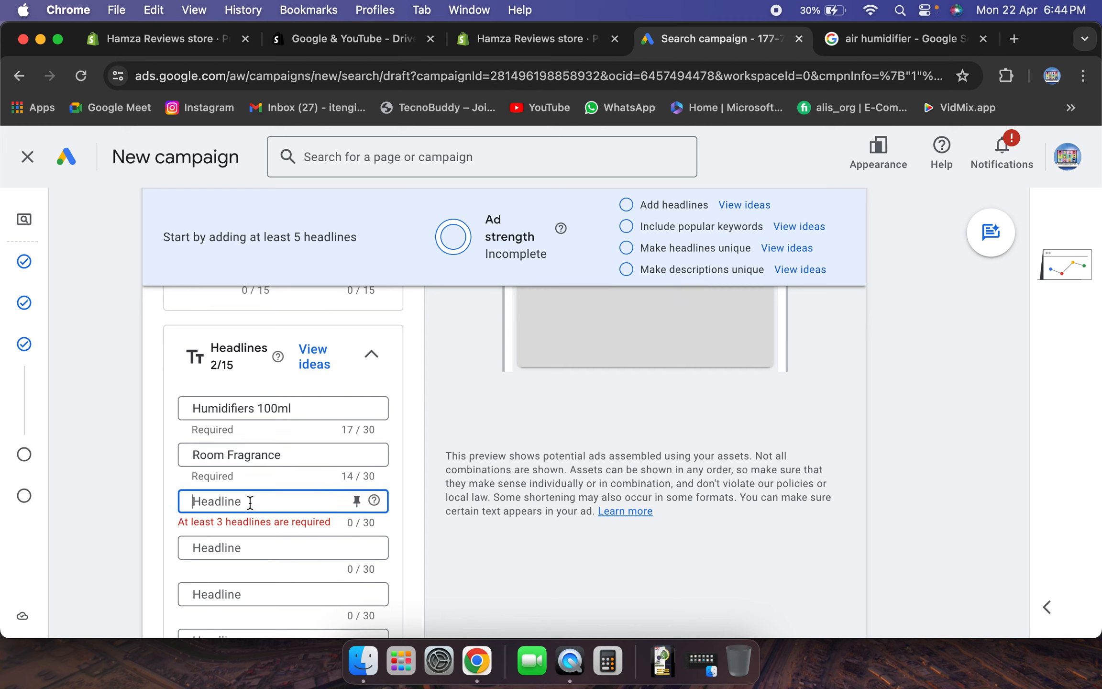
text(Roo)
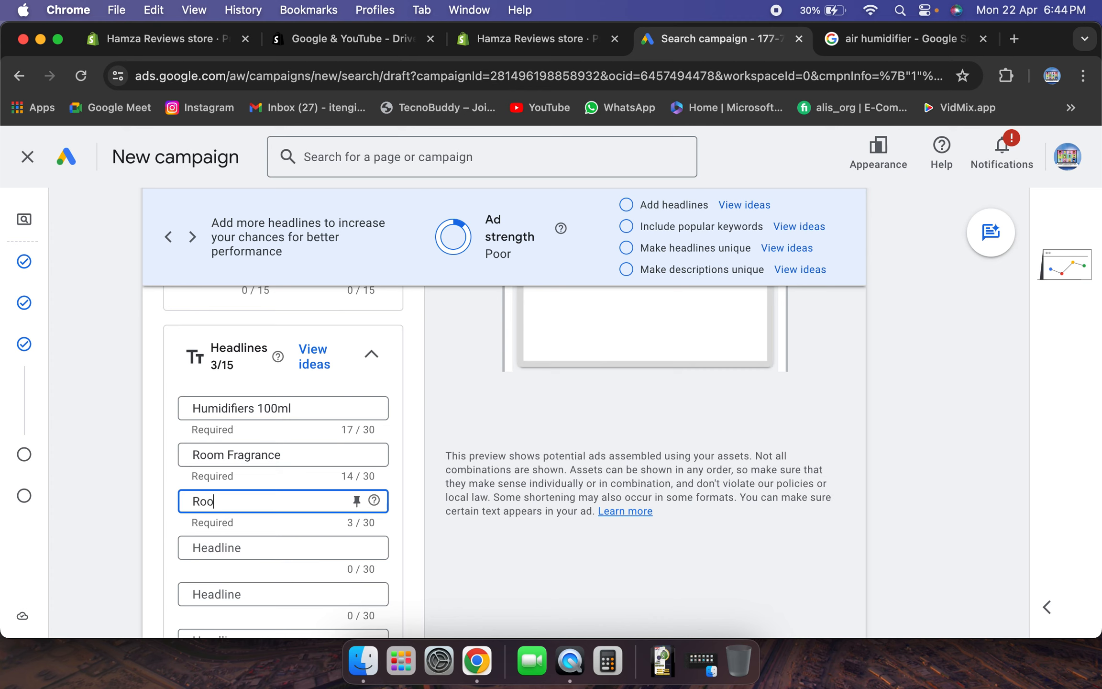
text(m)
key(BackSpace)
key(BackSpace)
key(BackSpace)
key(BackSpace)
text(Air )
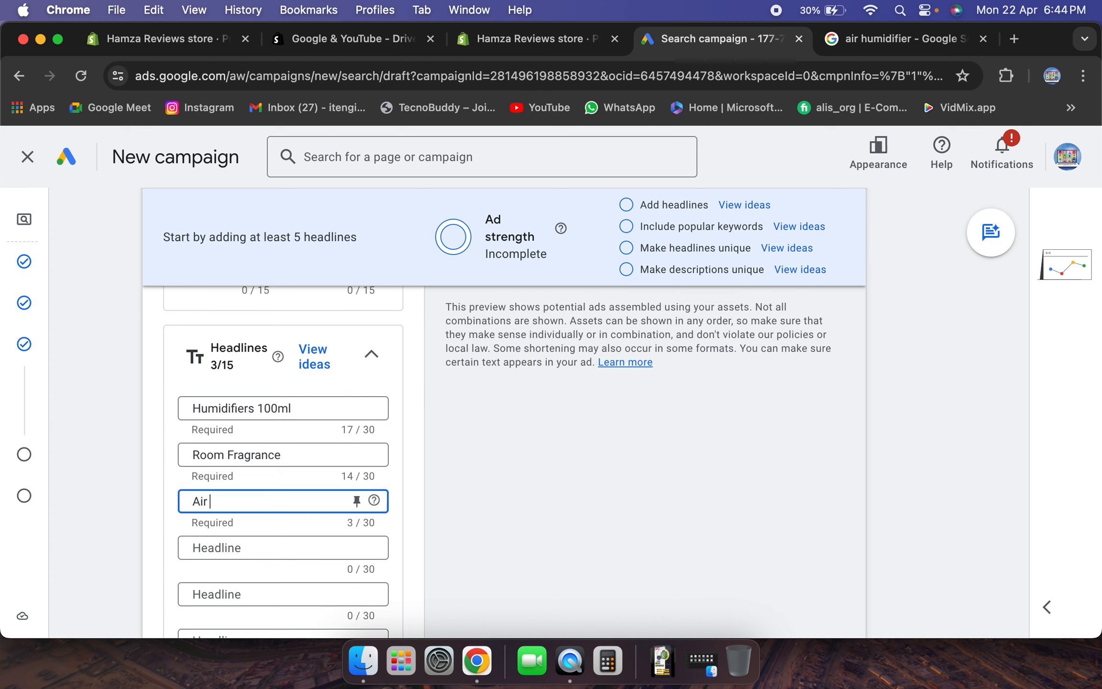
text(fresh)
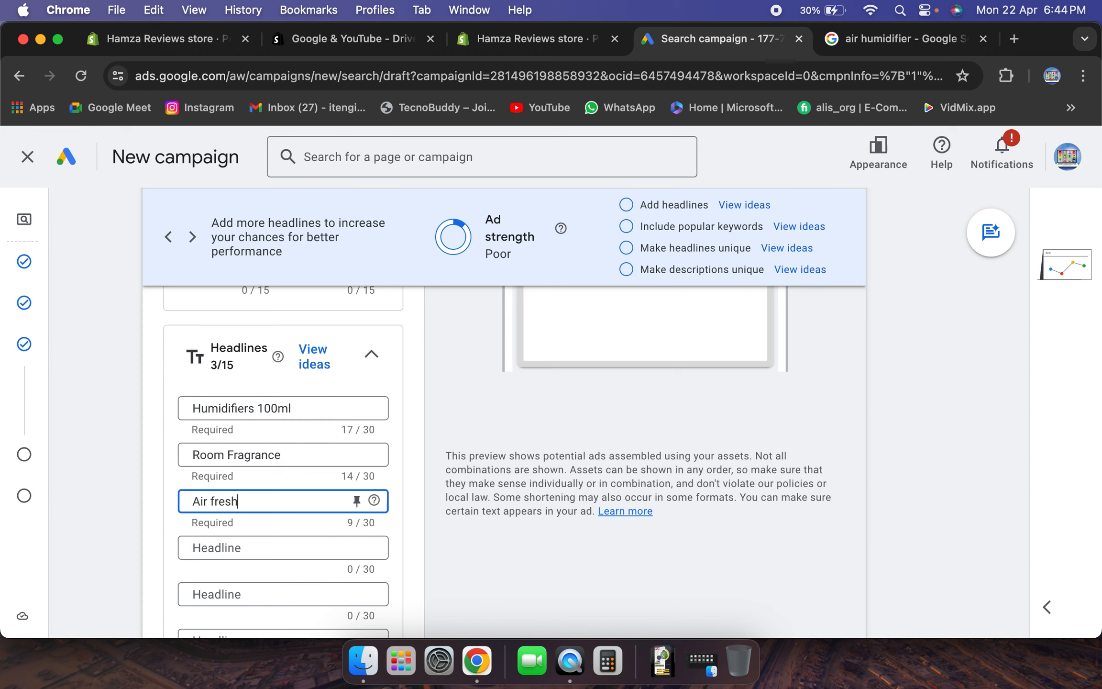
scroll(822, 417, up, 5)
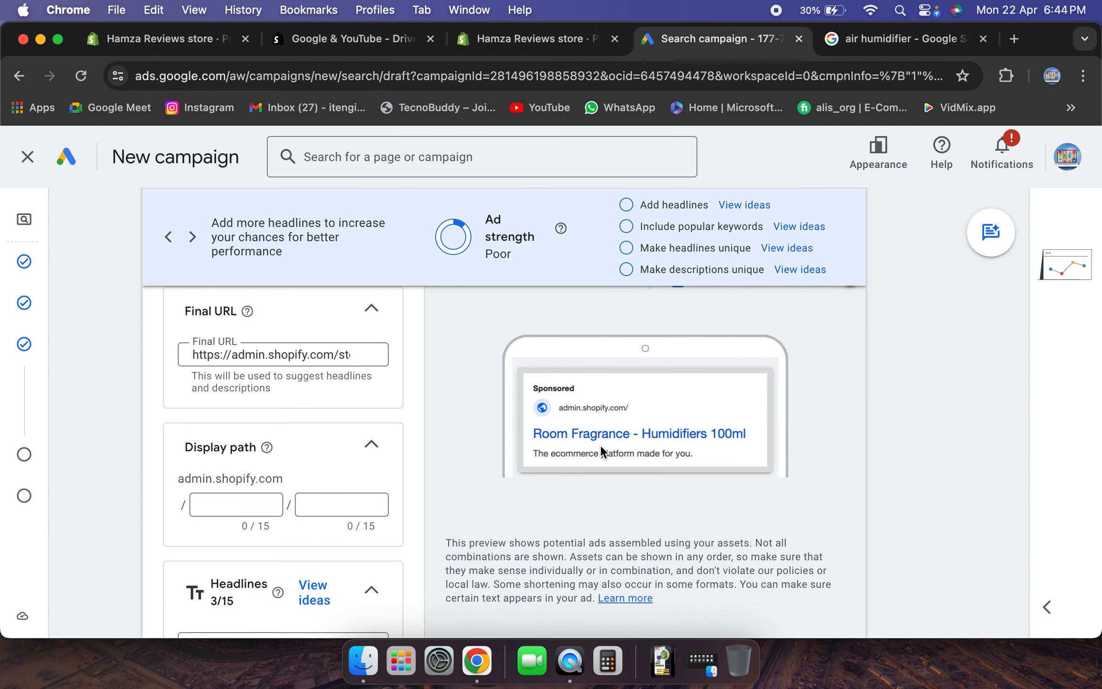
Clear the suggested text from the ad's first description
scroll(819, 527, down, 5)
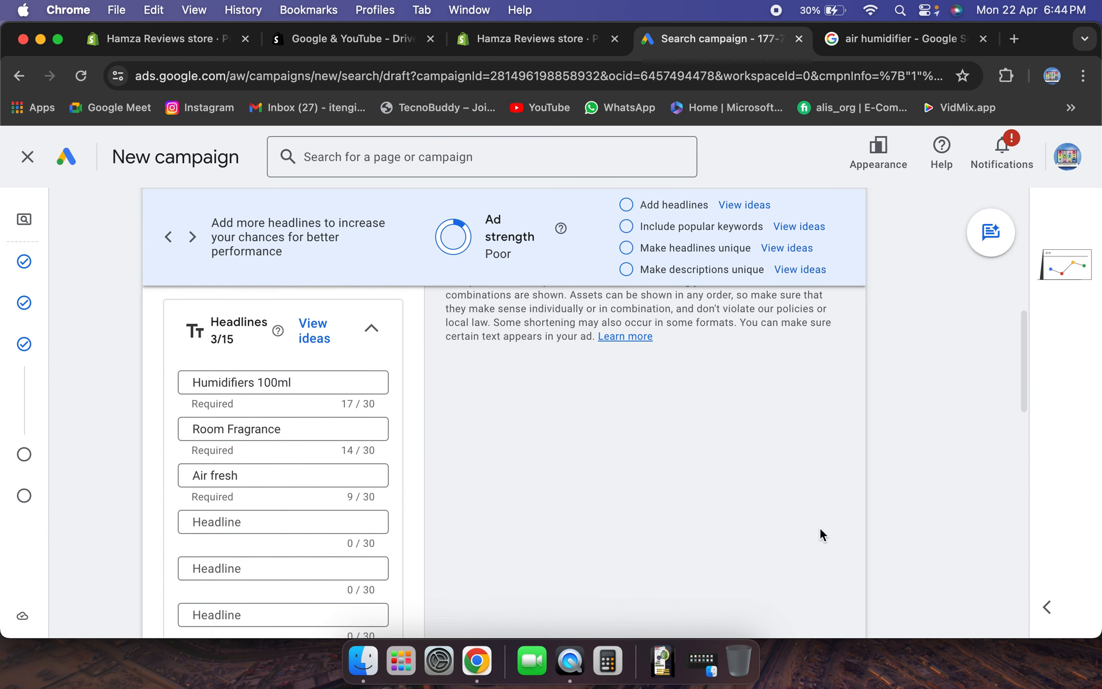
scroll(820, 527, down, 10)
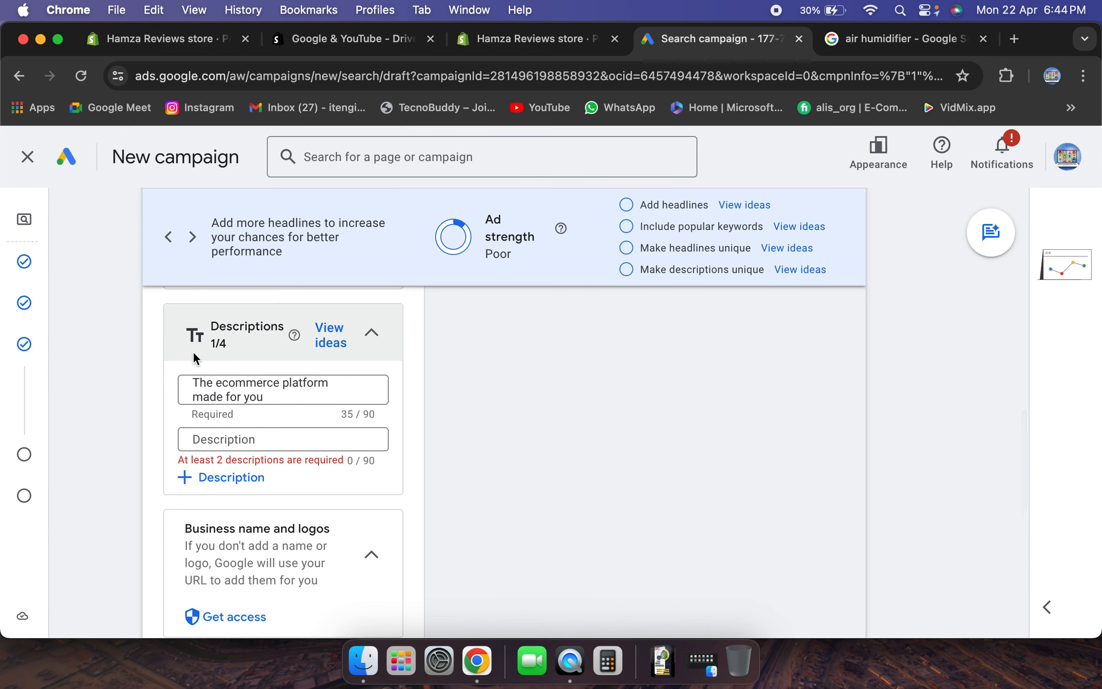
click(275, 392)
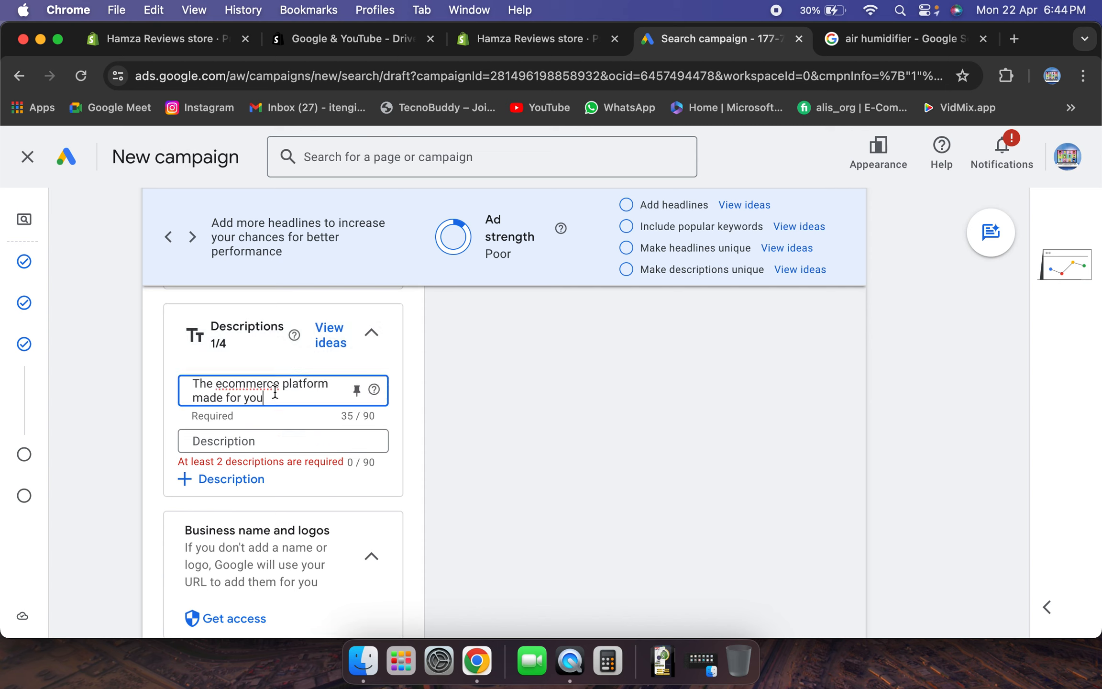
drag(278, 404, 194, 381)
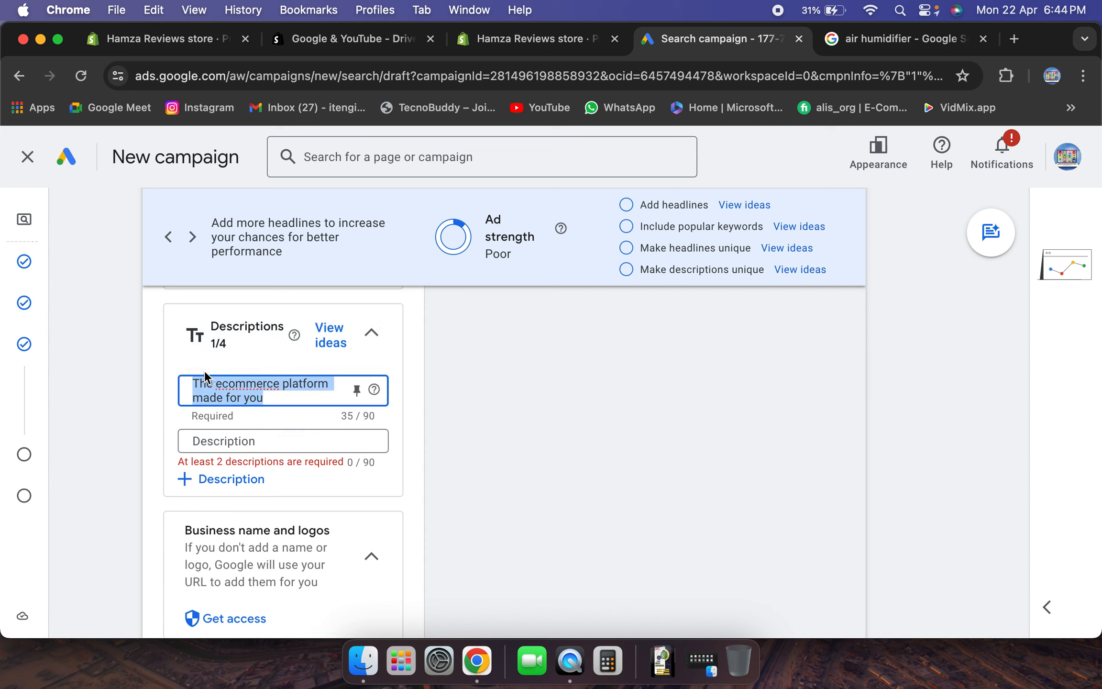
click(493, 444)
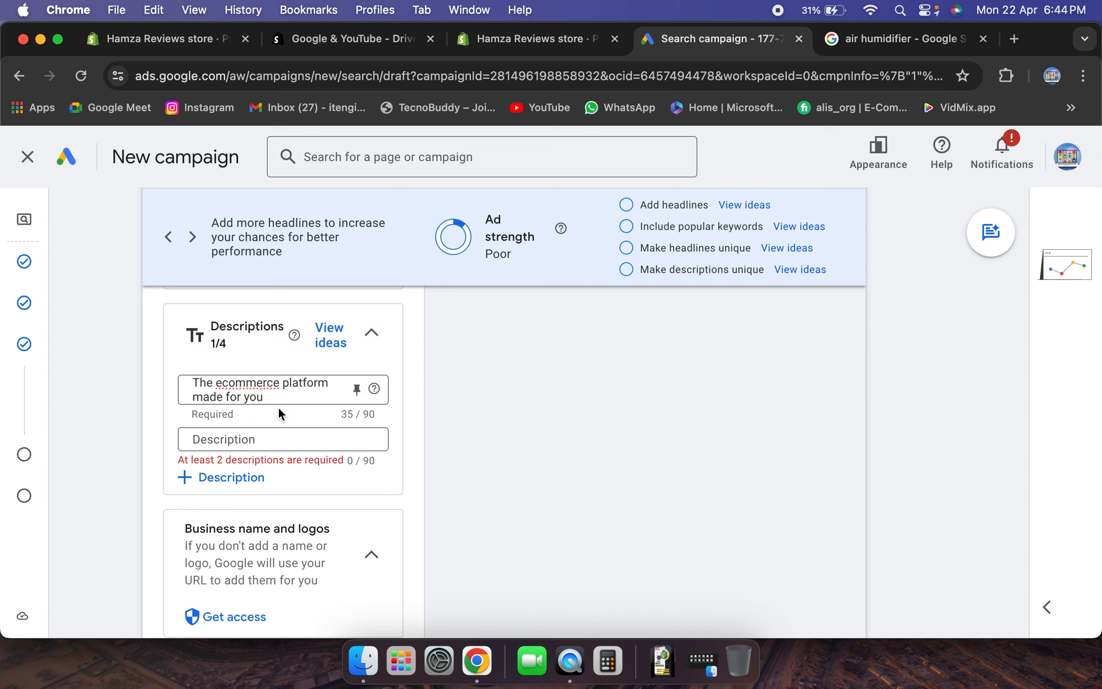
drag(271, 398, 184, 383)
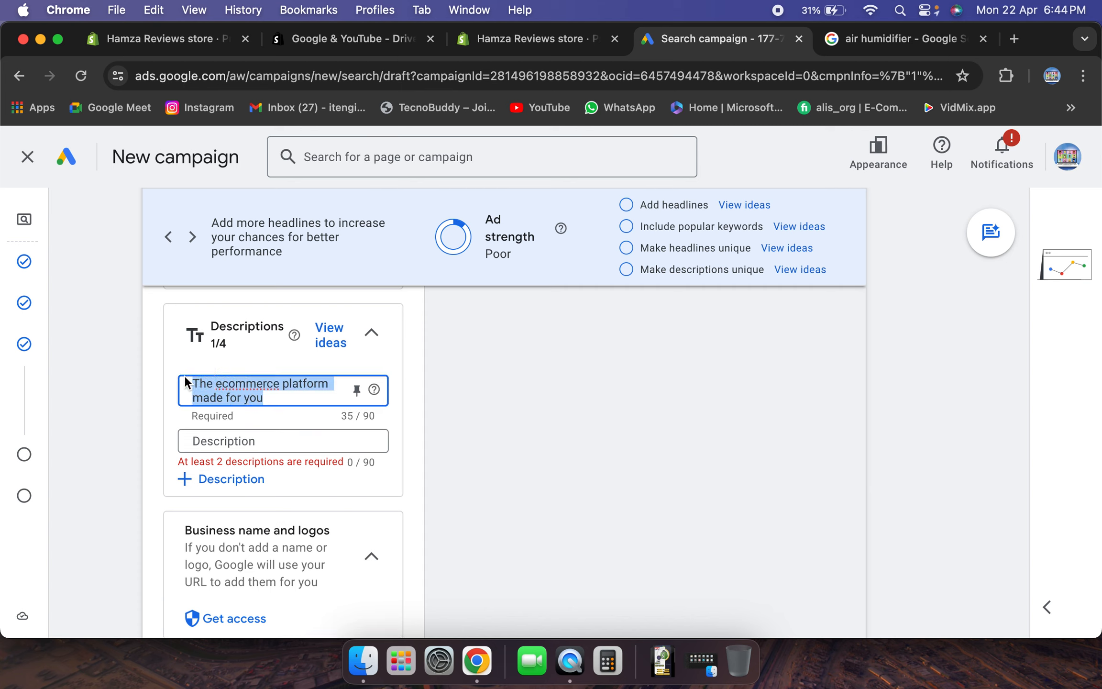
key(Caps_Lock)
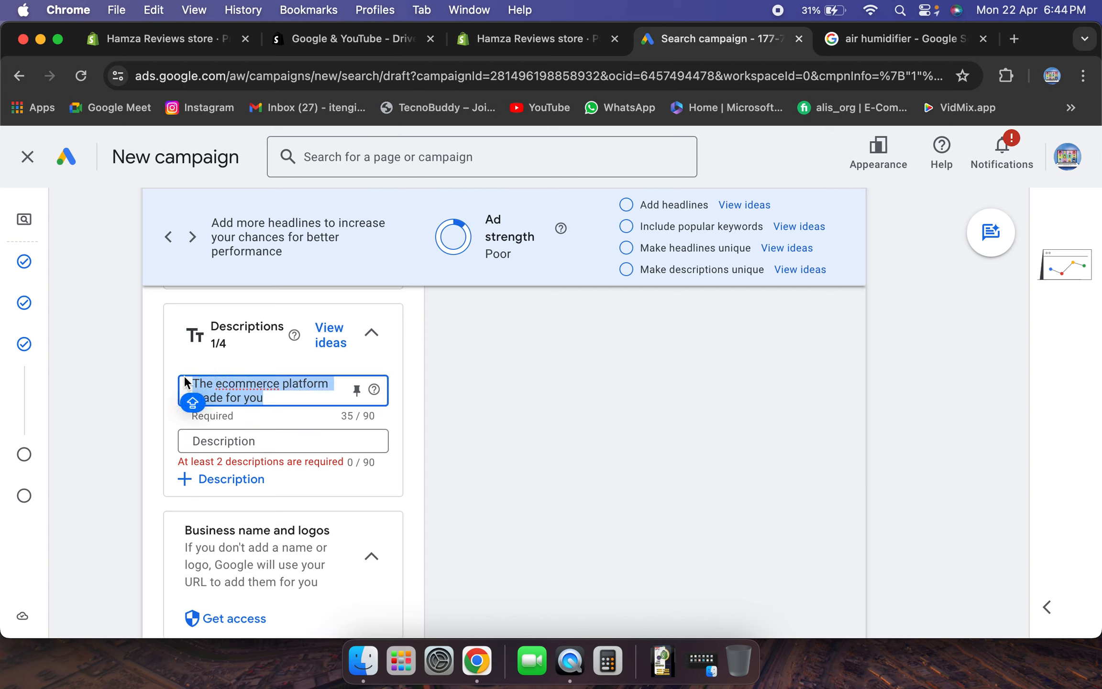
text(A)
key(BackSpace)
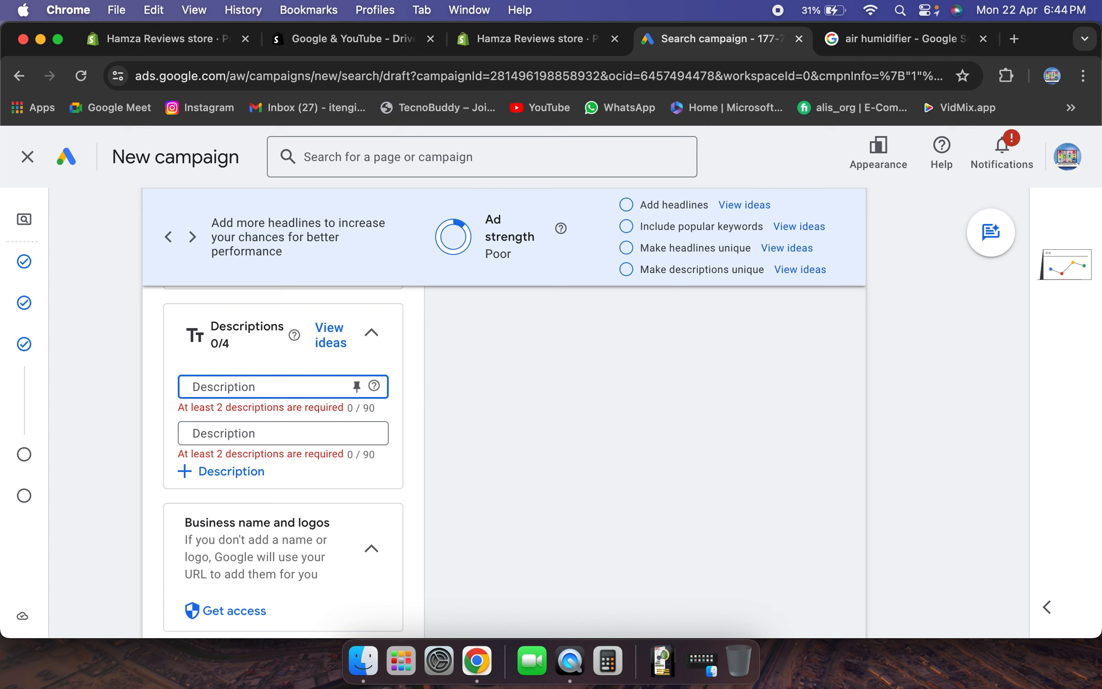
Enter "Automate Air Humidor" as the ad's first description, using the suggested spelling for the last word
text(Automate Air)
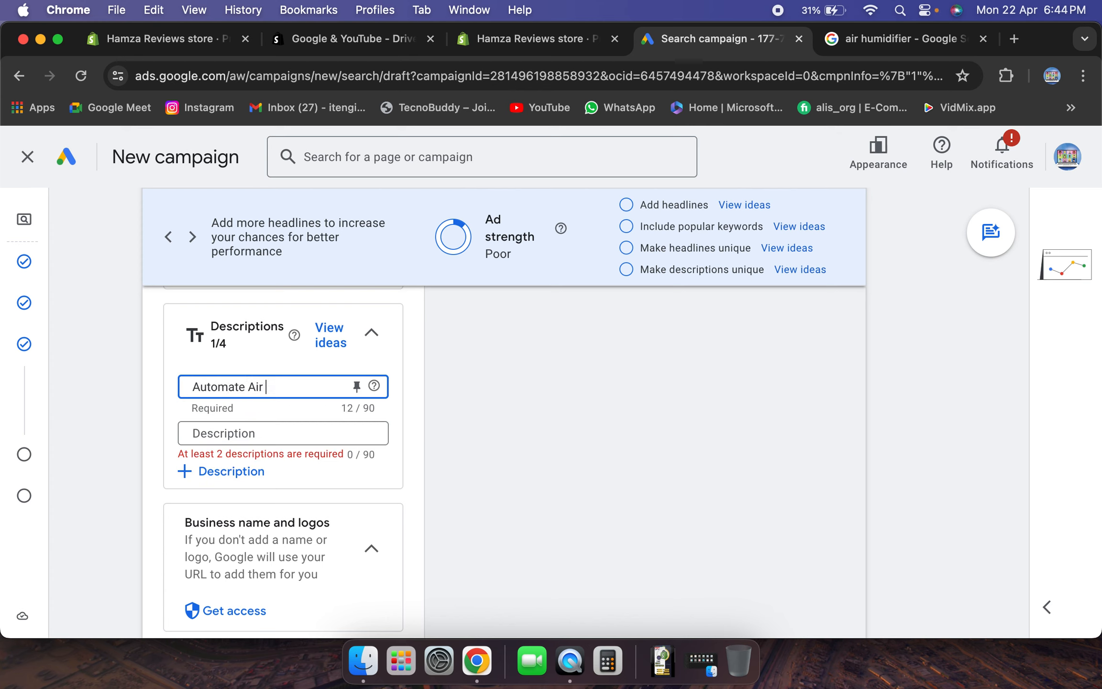
text( Humidator)
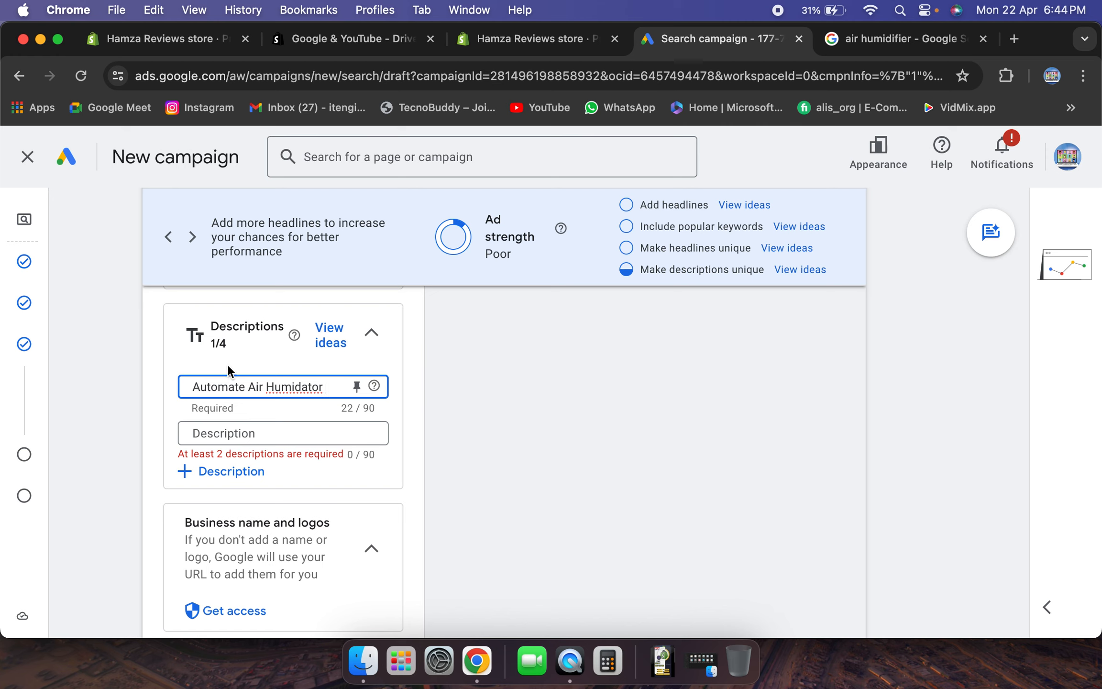
right_click(287, 385)
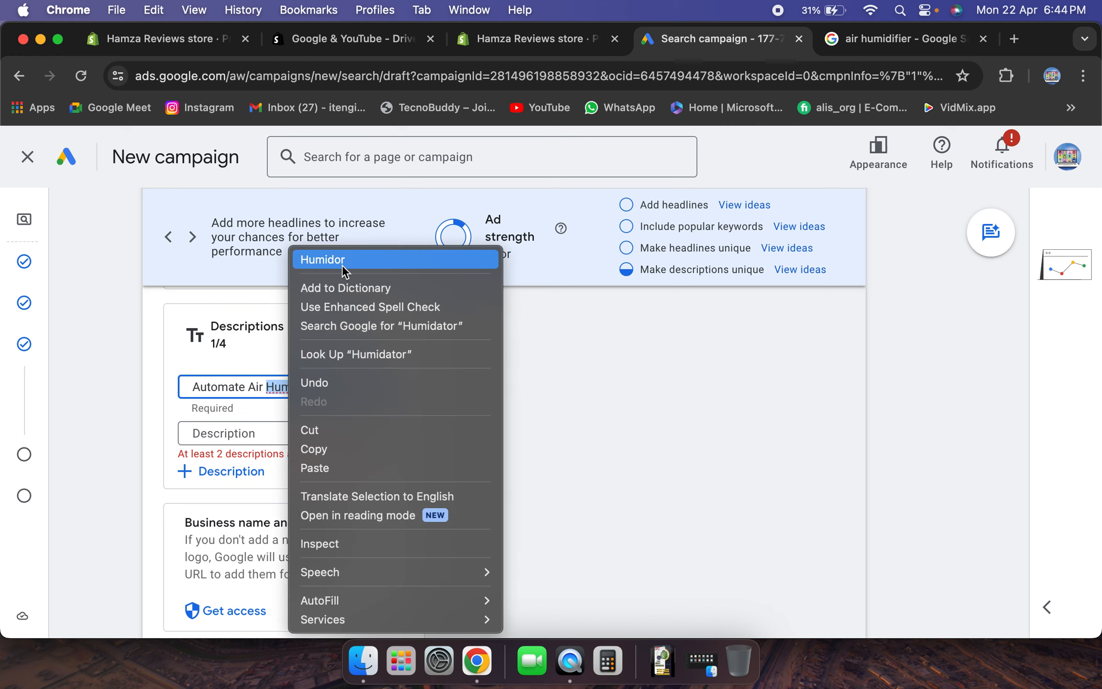
key(Escape)
text(Humidor)
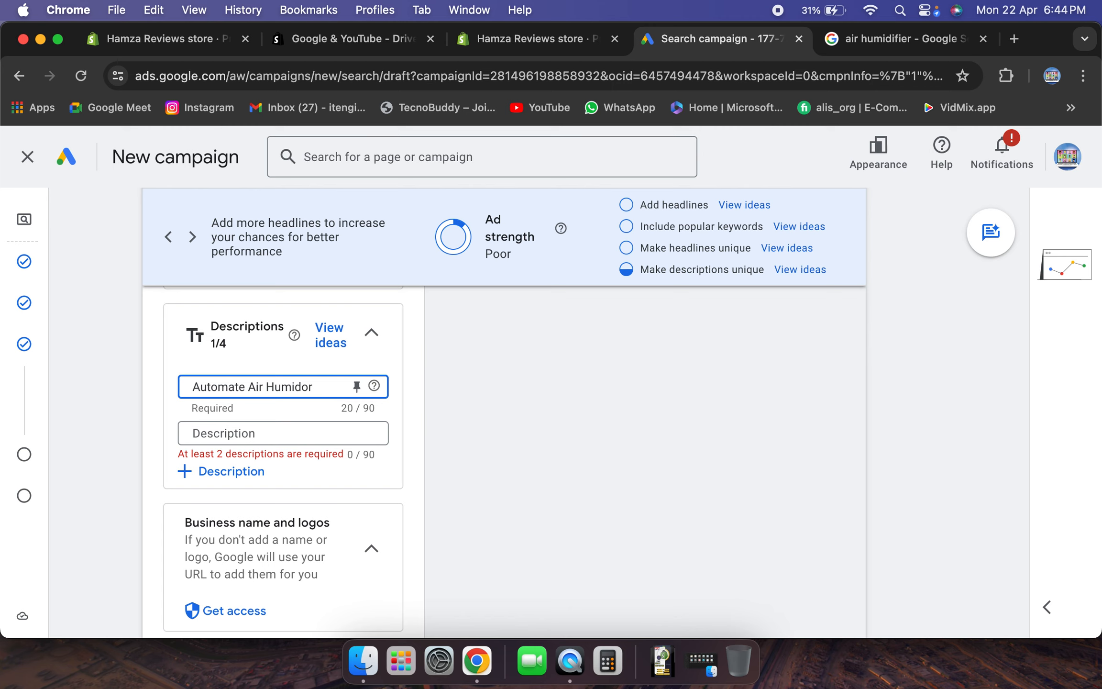
Extend the first description with ", room fresher", using the suggested spelling "fresher"
text( , roon)
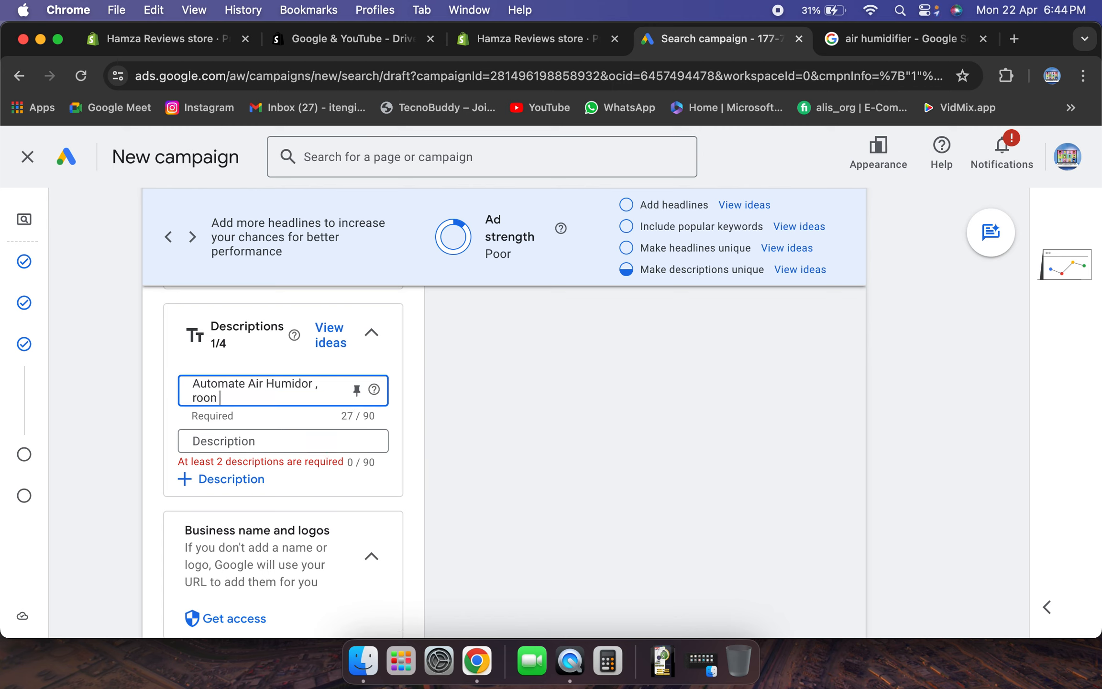
key(BackSpace)
text(m freshner)
right_click(250, 394)
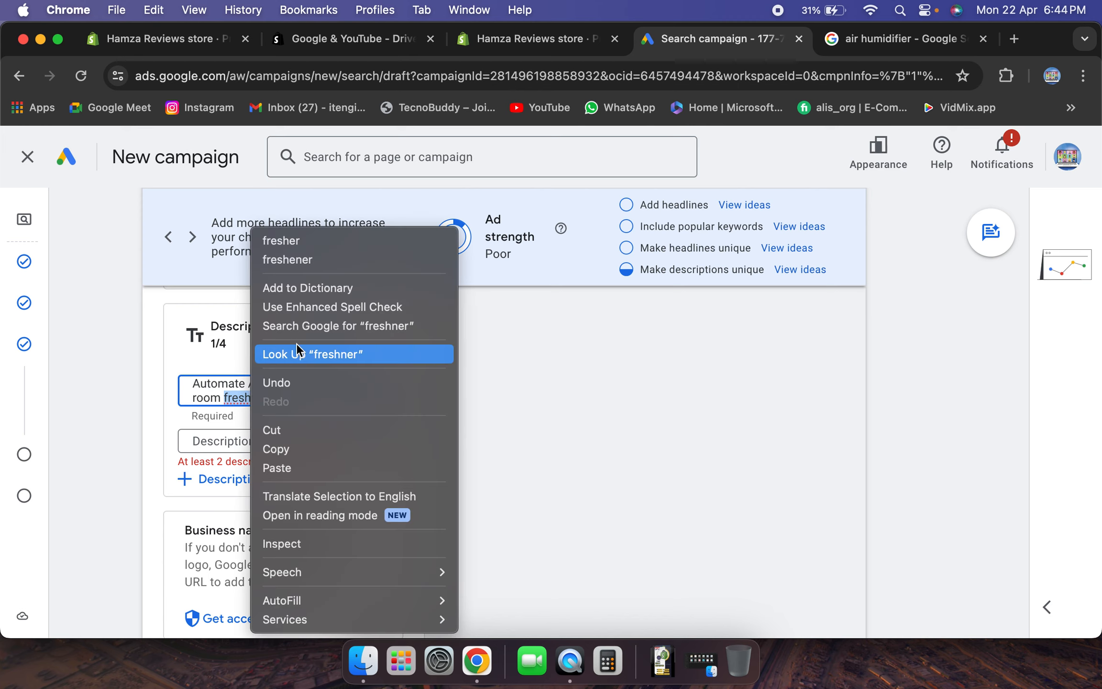
click(300, 246)
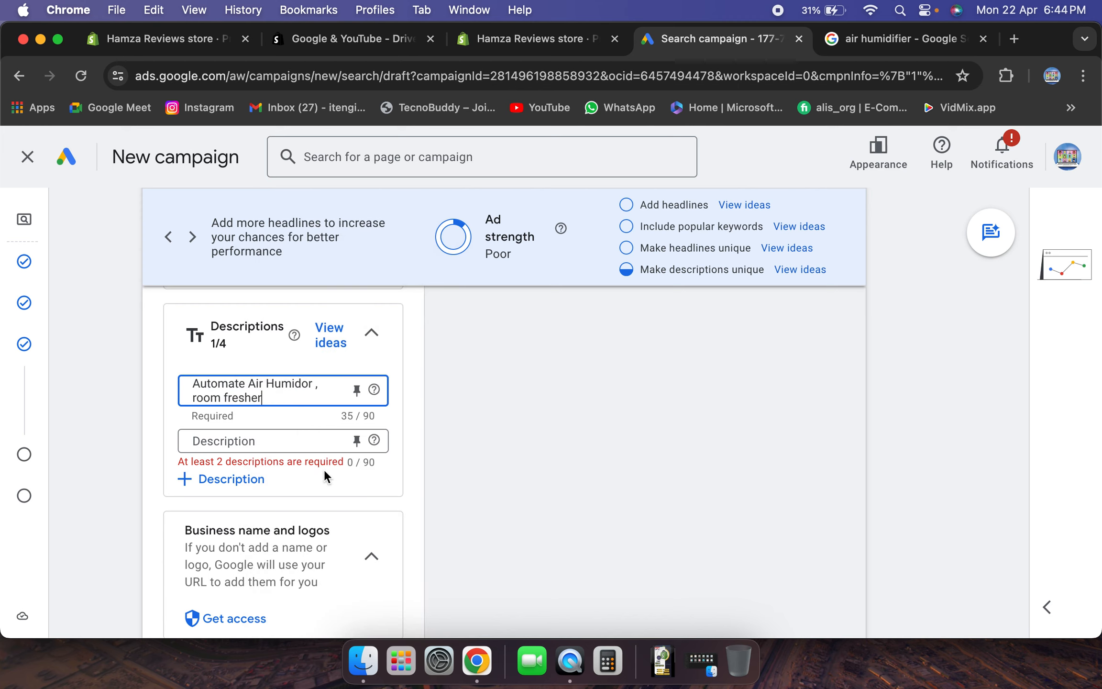
Copy the first description into the second one and shorten the copy to "Automate Air Humidor"
key(super+a)
key(super+c)
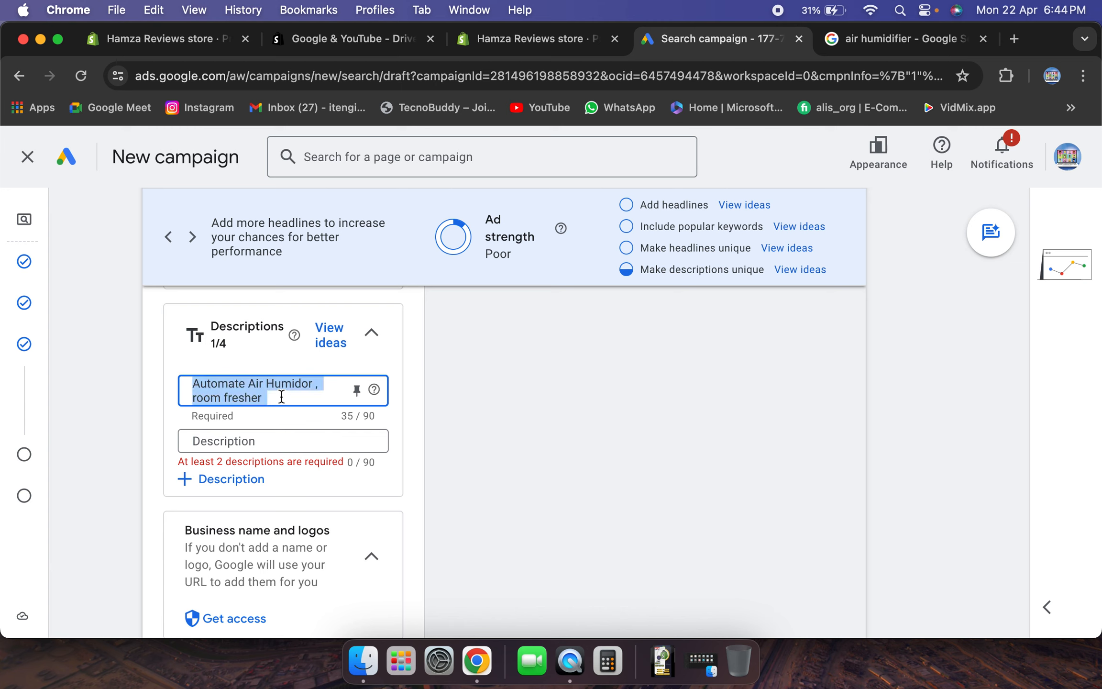
click(279, 446)
key(super+v)
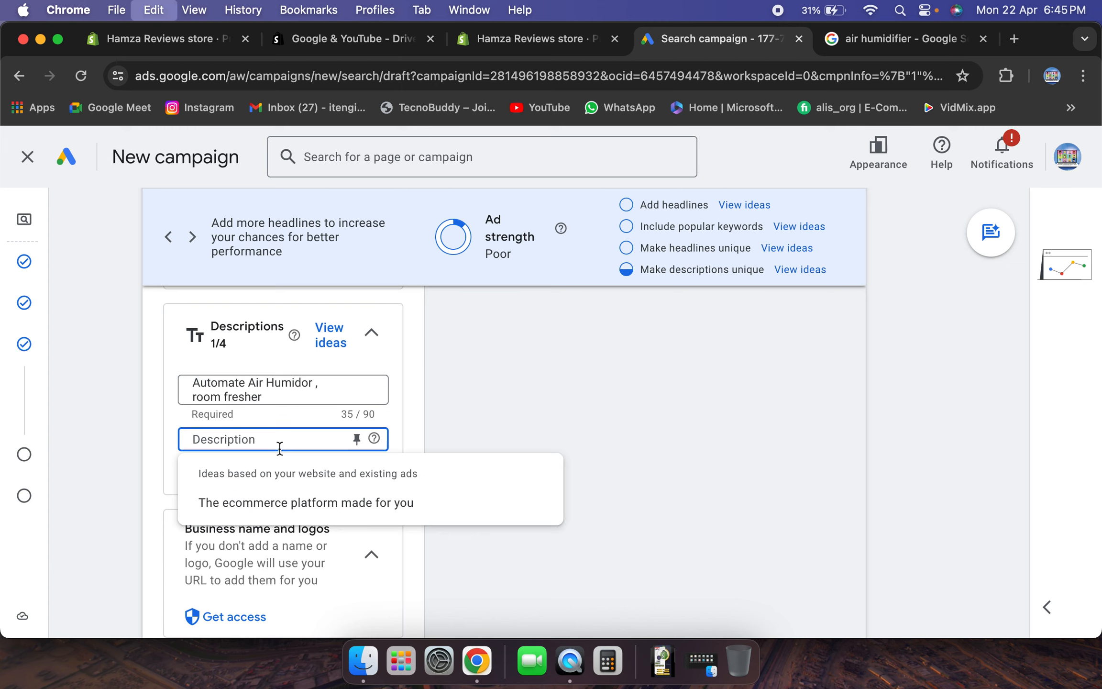
click(415, 470)
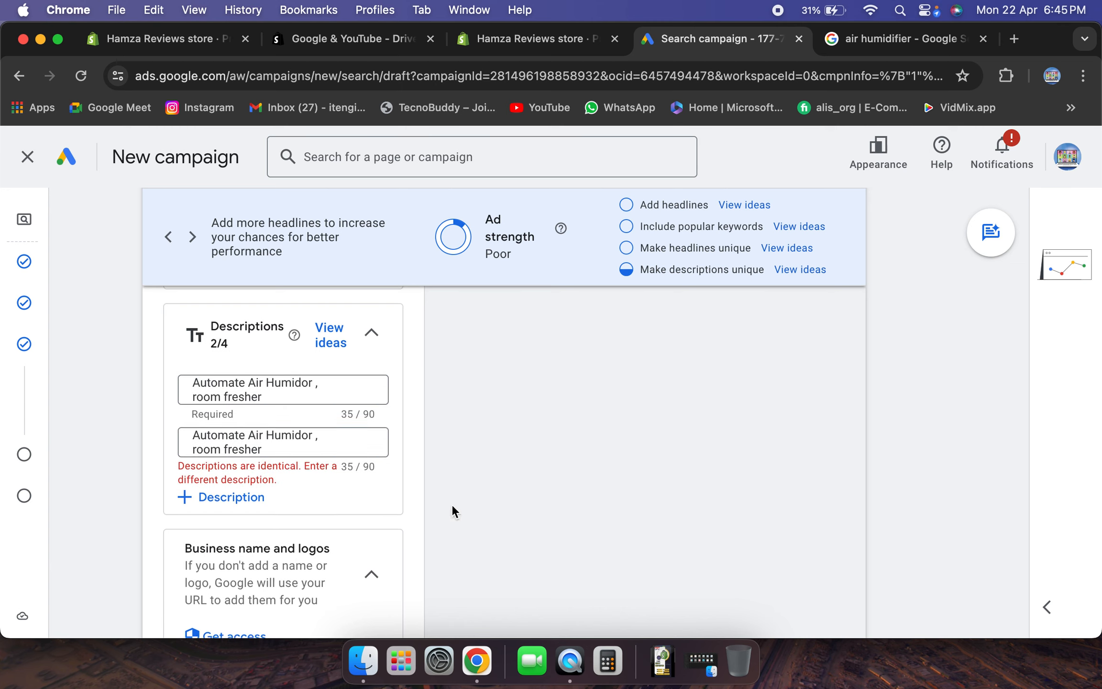
drag(270, 449, 192, 450)
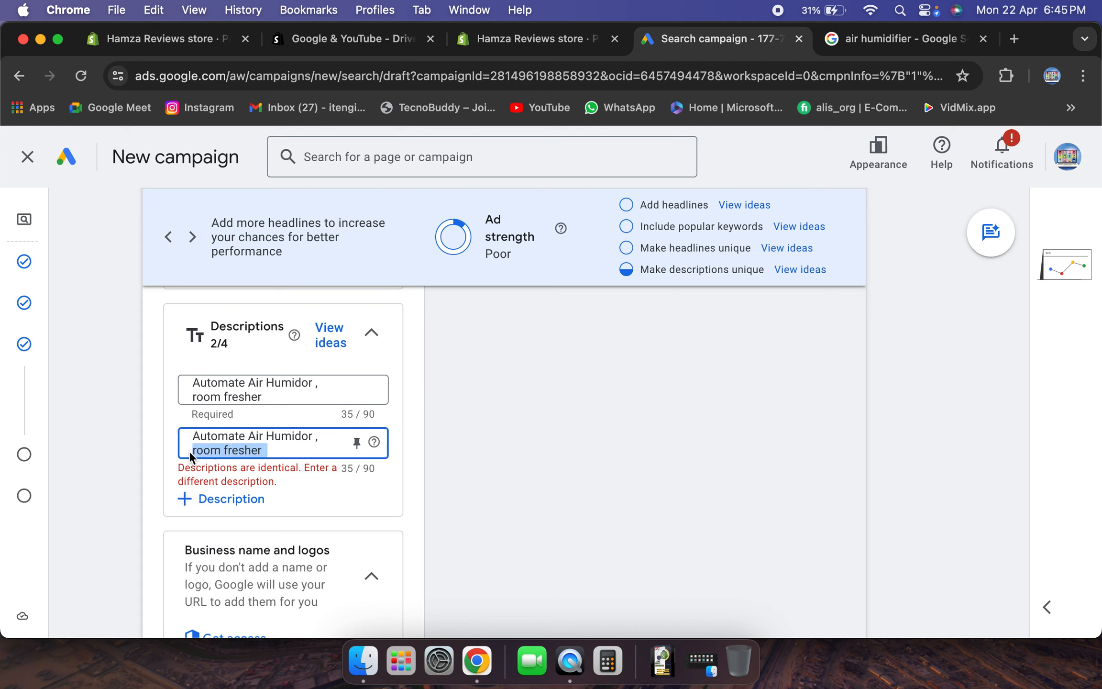
key(BackSpace)
key(BackSpace)
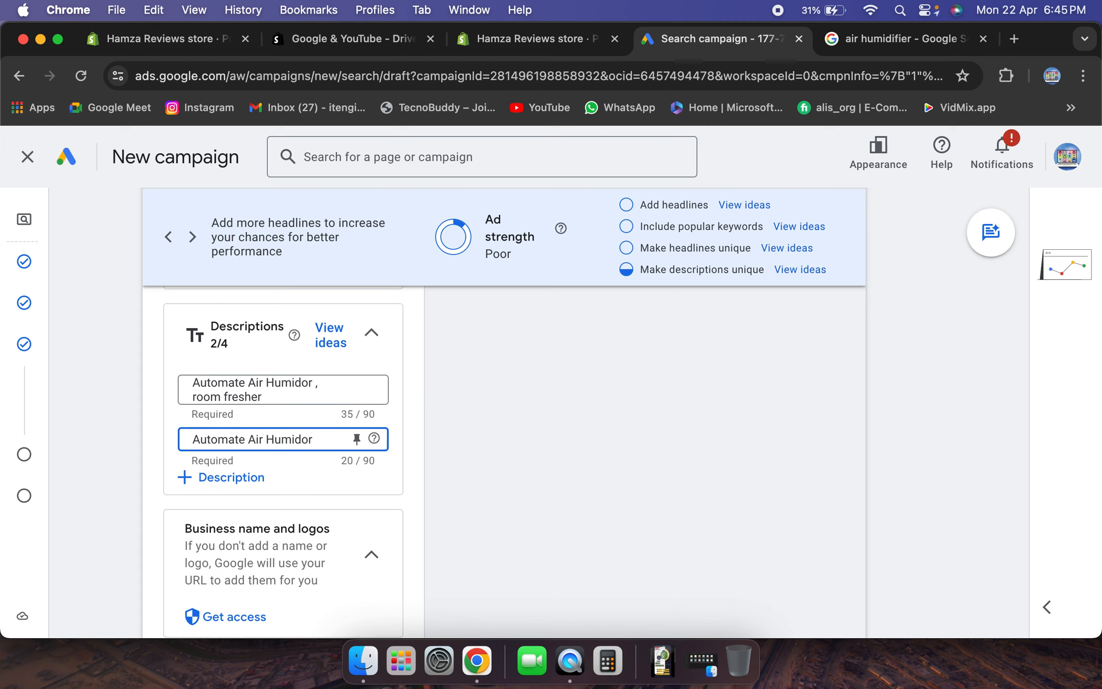
click(531, 504)
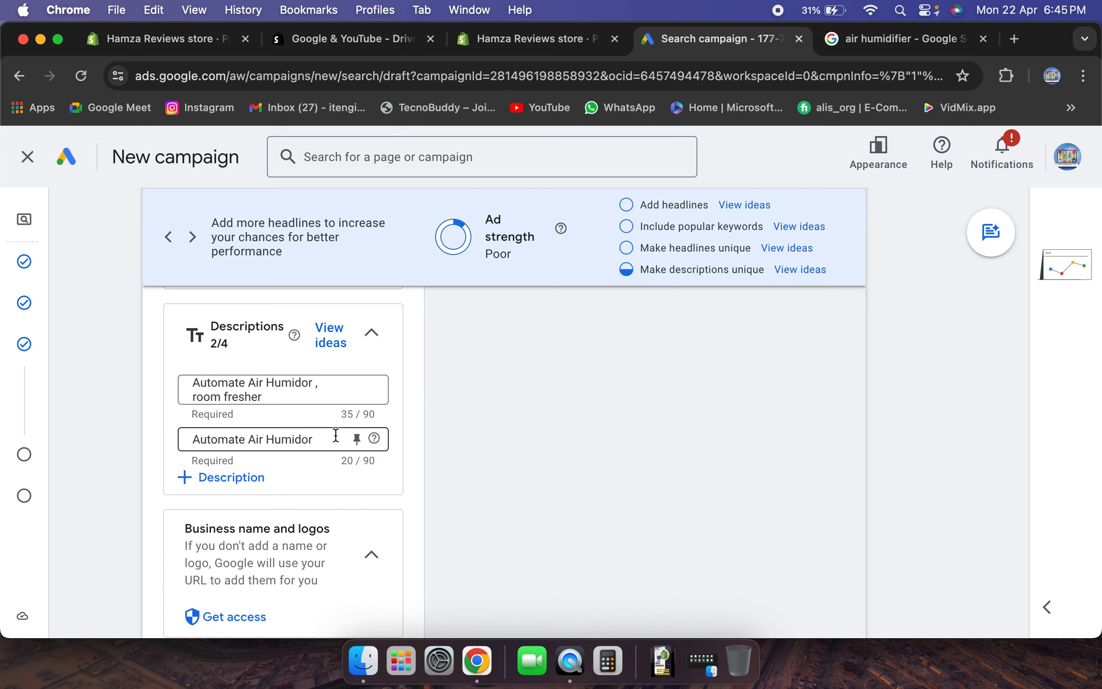
Review the ad preview, headlines, descriptions and the remaining optional asset sections of the ad
double_click(383, 423)
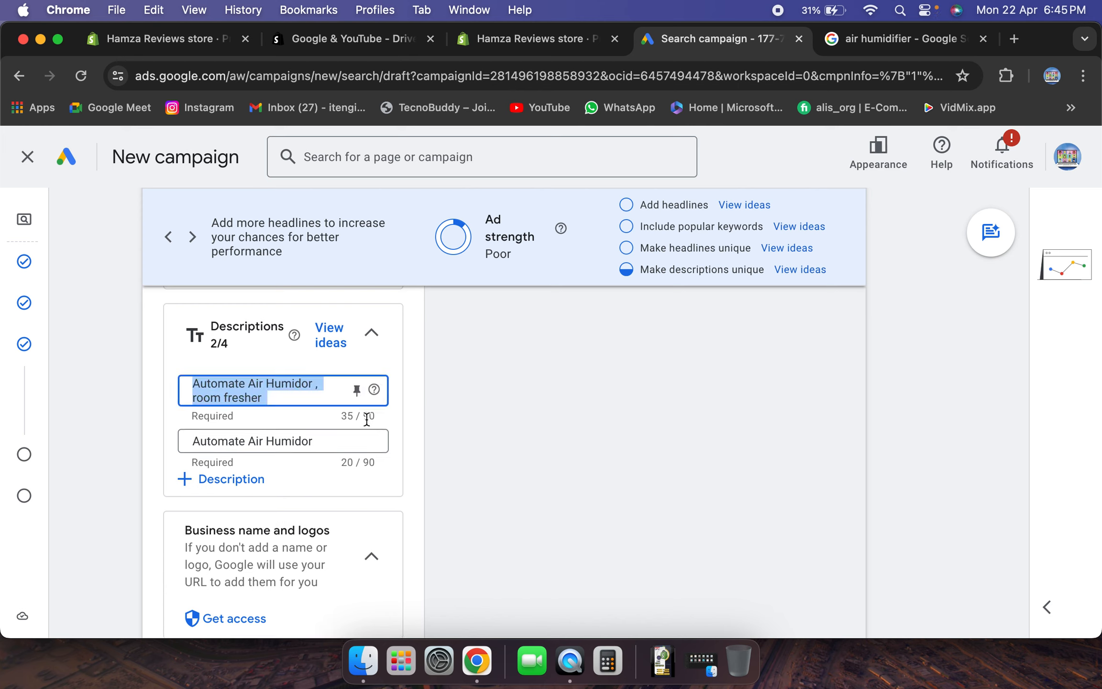
scroll(650, 460, up, 15)
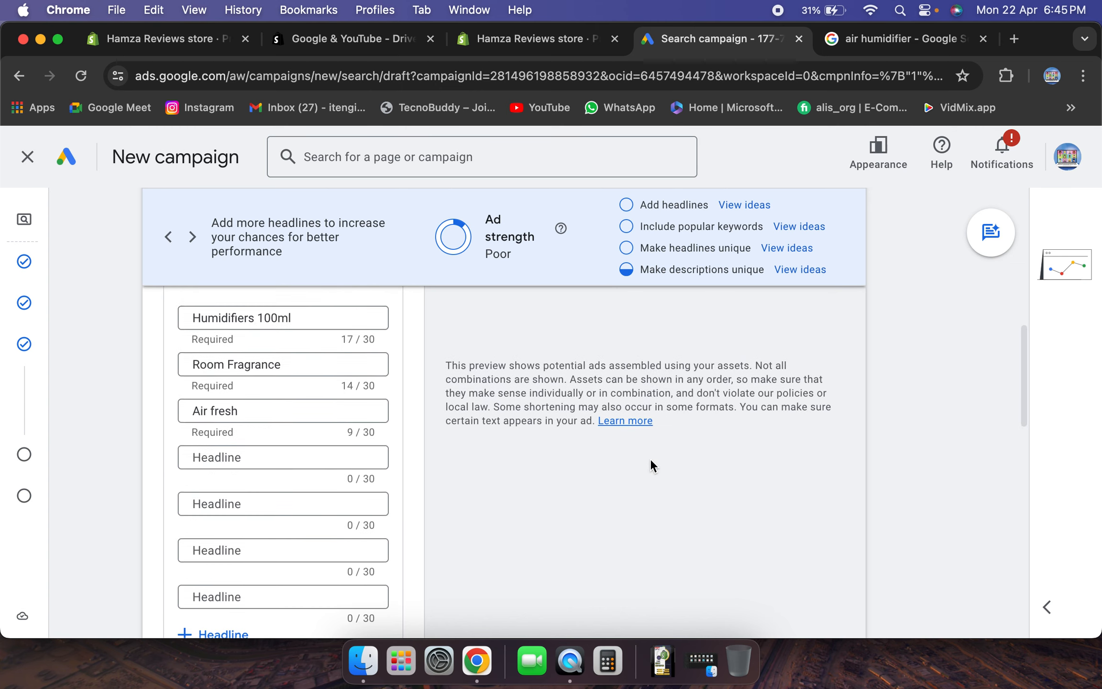
scroll(650, 460, down, 15)
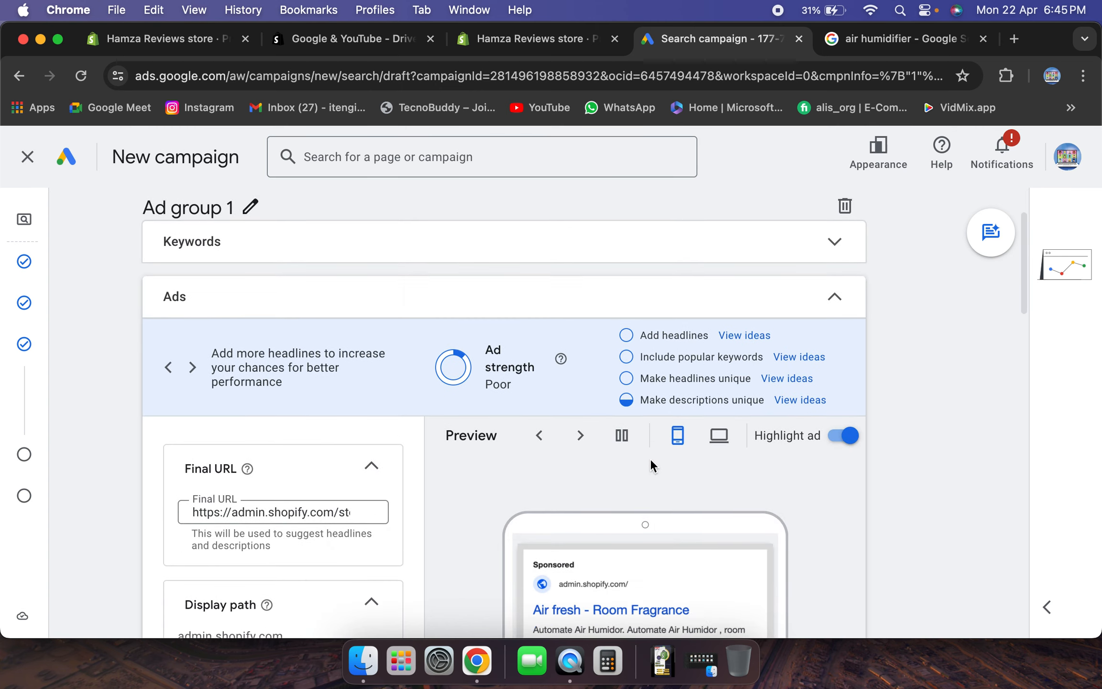
scroll(651, 460, down, 5)
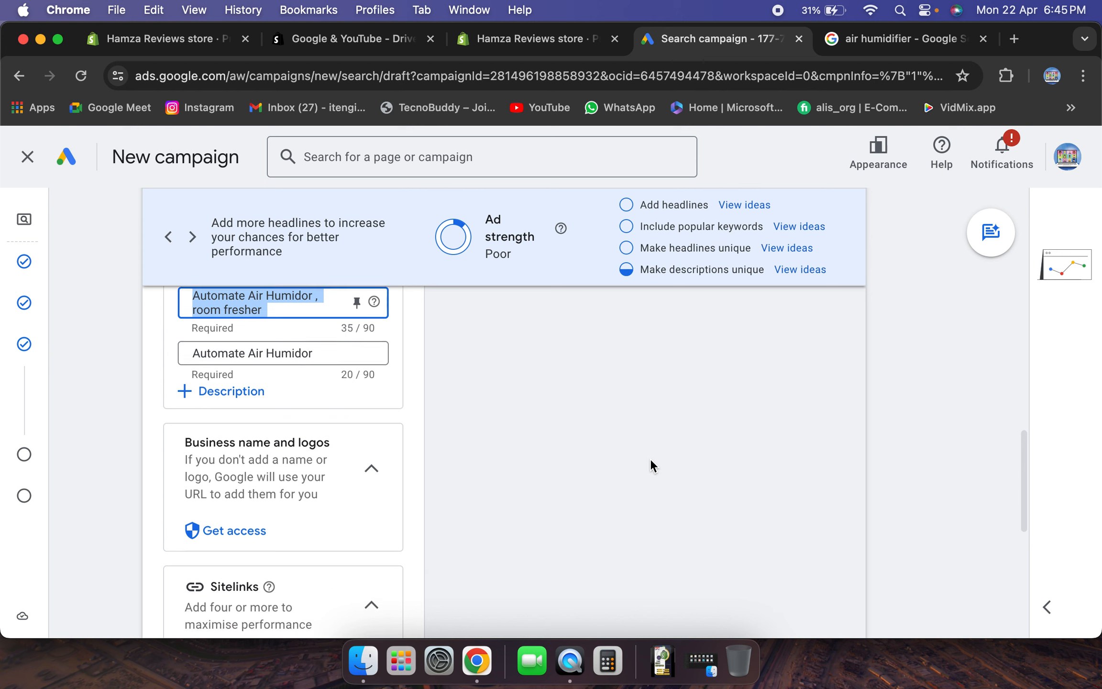
scroll(650, 460, down, 5)
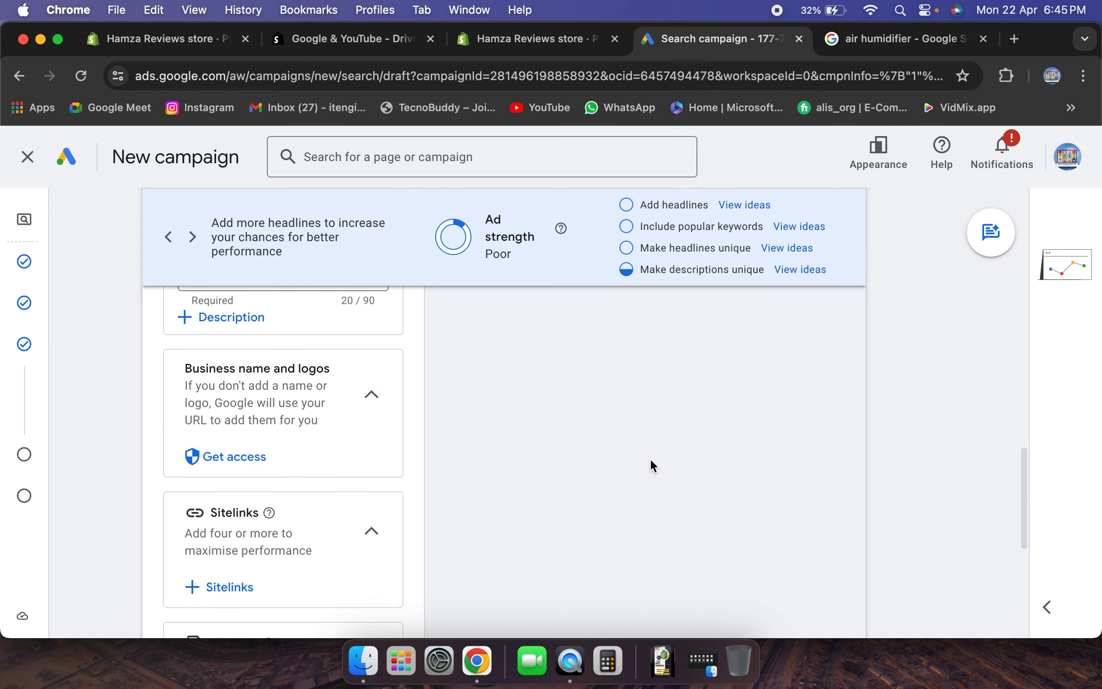
scroll(650, 458, down, 3)
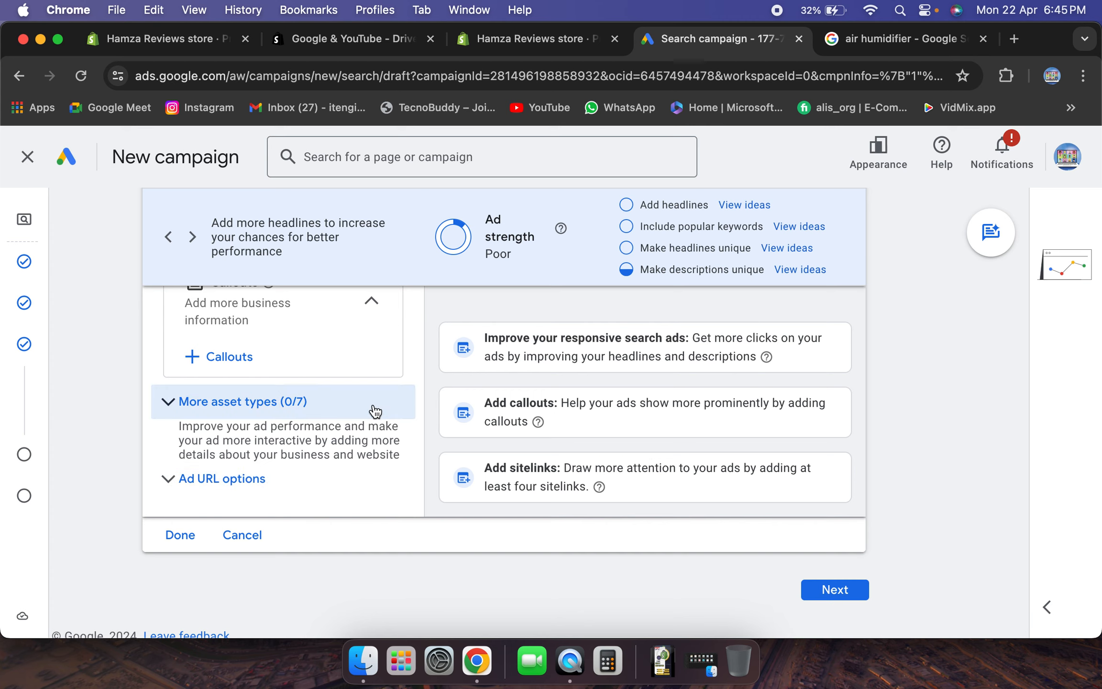
scroll(376, 412, up, 15)
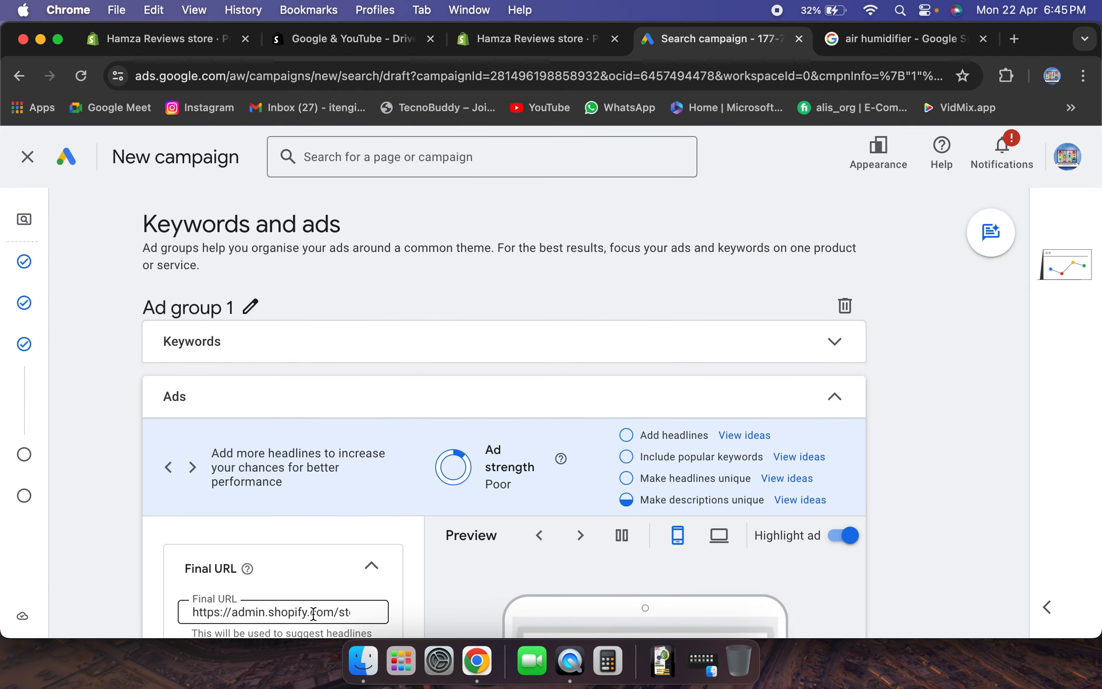
scroll(319, 614, down, 8)
scroll(319, 617, down, 5)
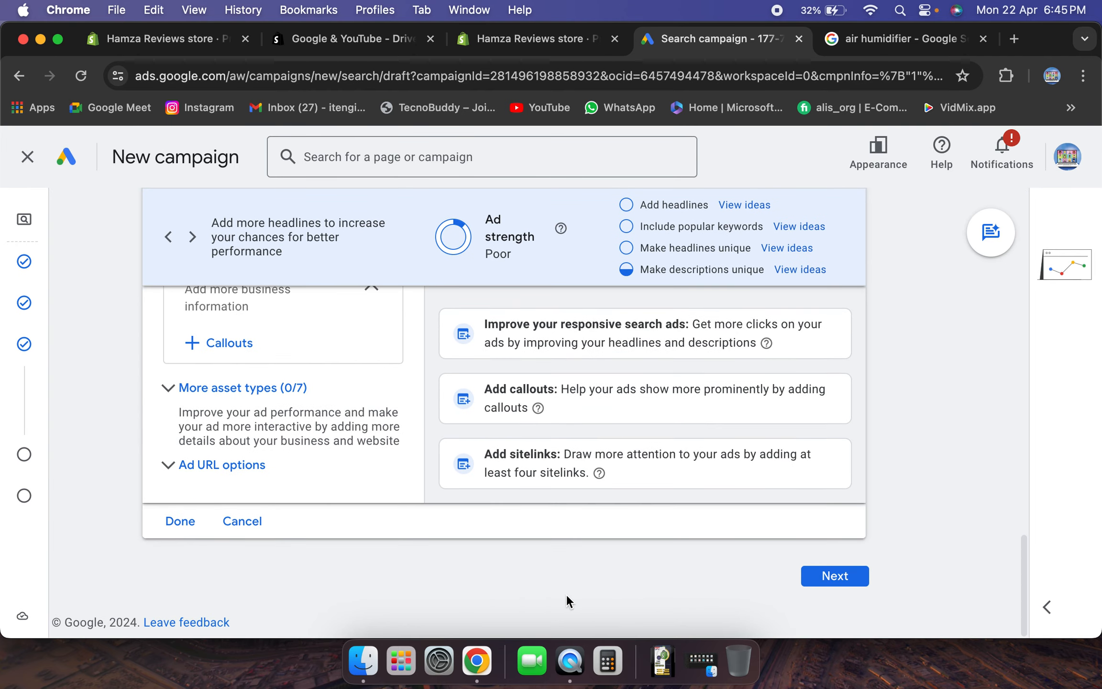
Set the campaign's average daily budget to £2, then continue to the campaign summary and review its settings
click(835, 581)
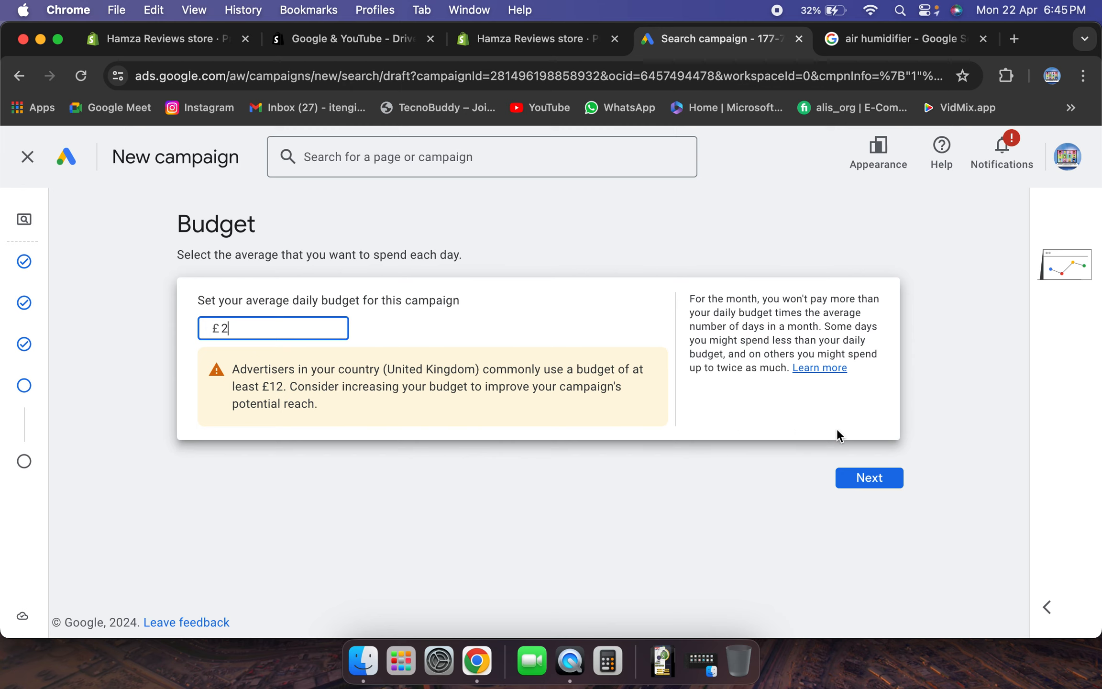
click(869, 477)
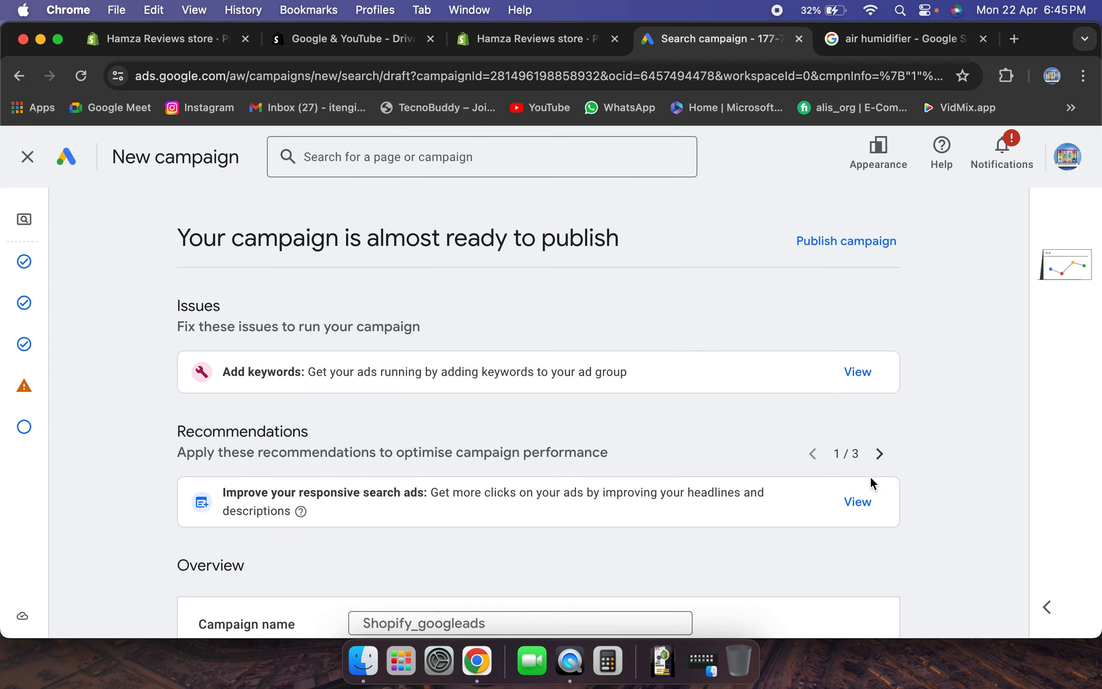
scroll(871, 476, down, 5)
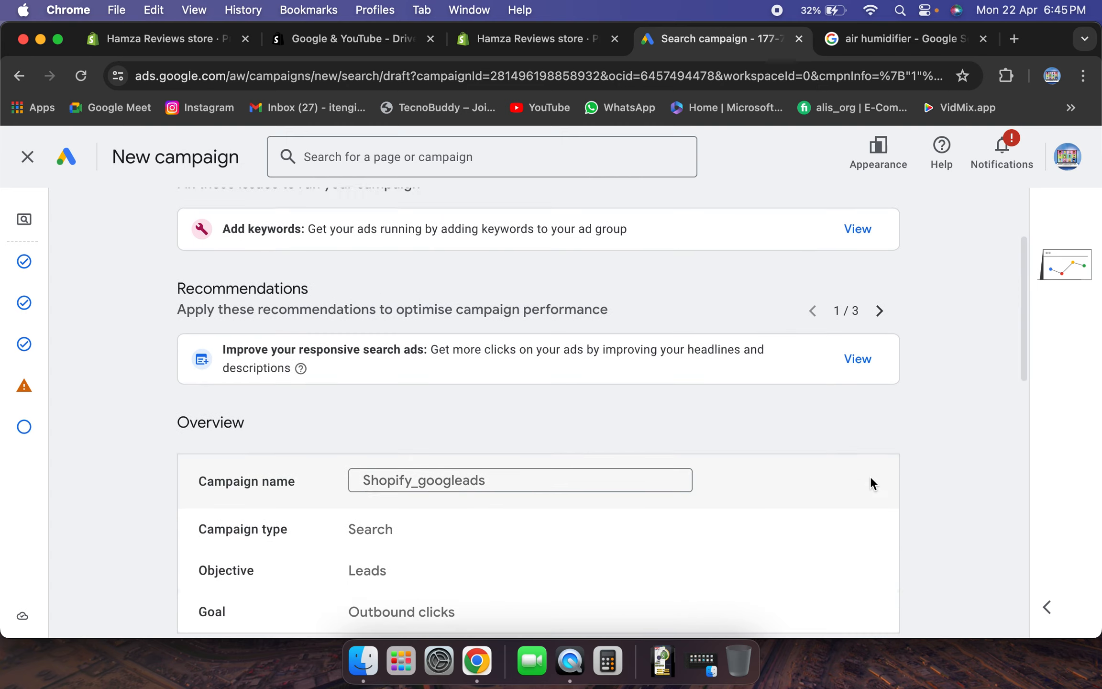
scroll(544, 427, down, 10)
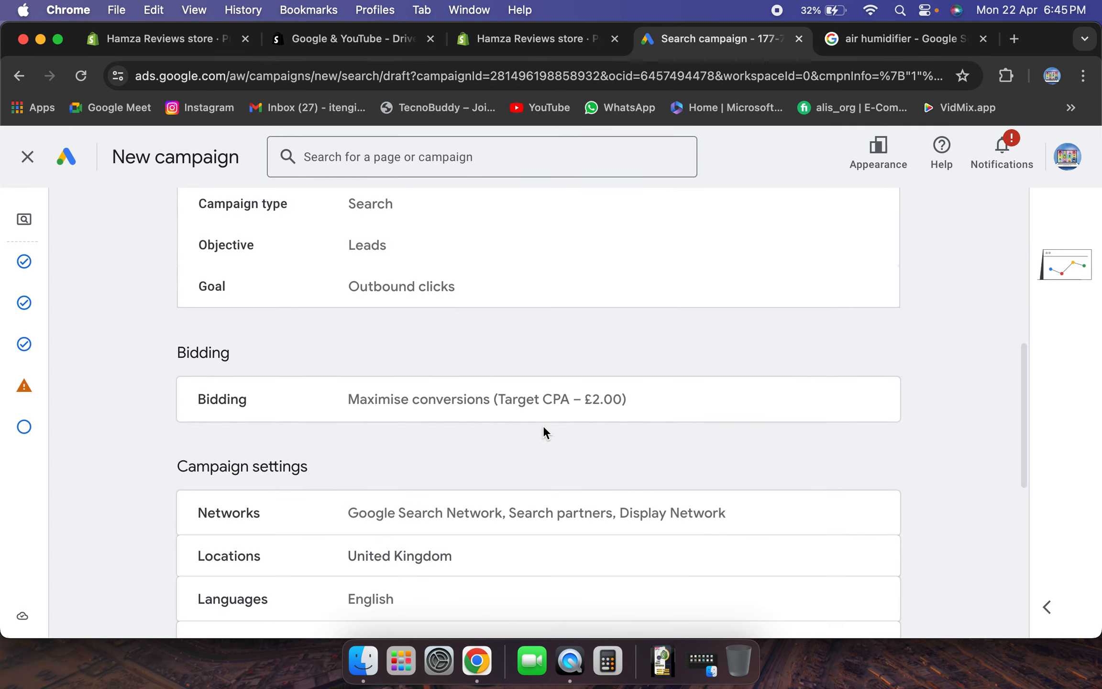
scroll(621, 406, down, 4)
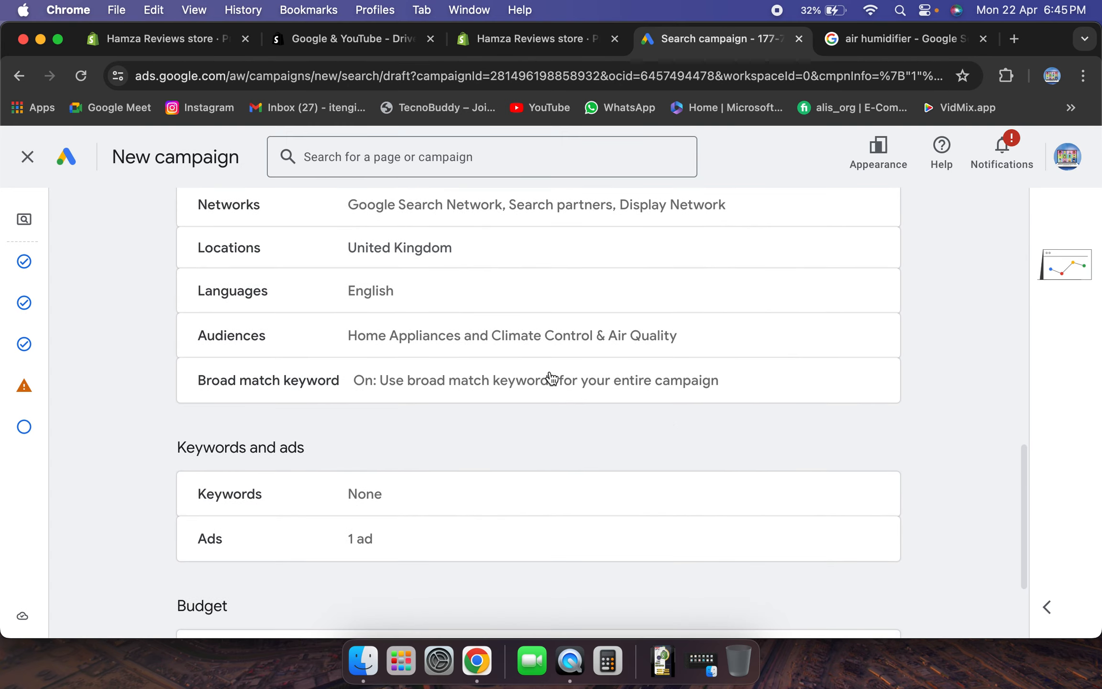
scroll(445, 478, down, 4)
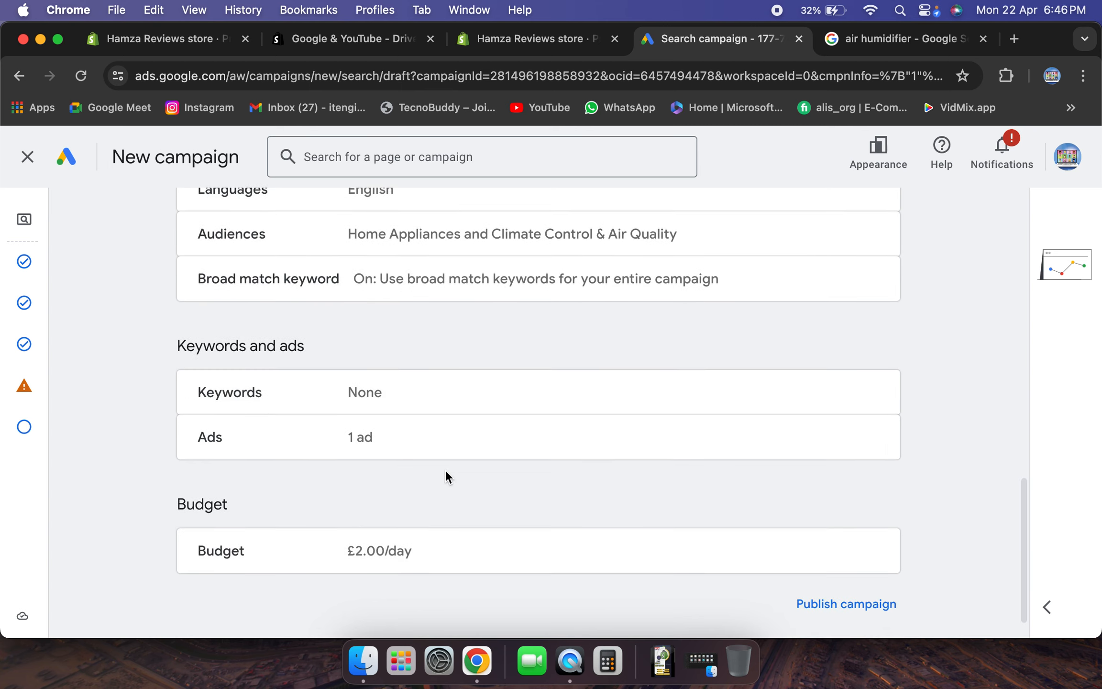
Check the end of the campaign summary, then examine the Google results for "air humidifier", including the sponsored products and organic listings
scroll(445, 471, down, 2)
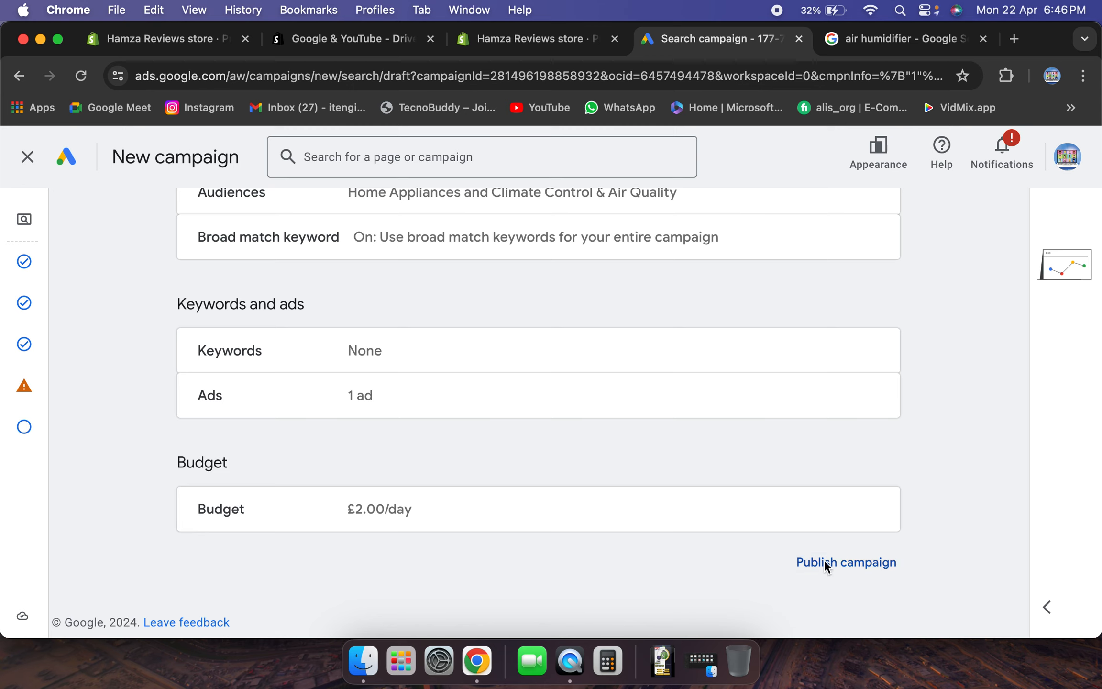
click(856, 42)
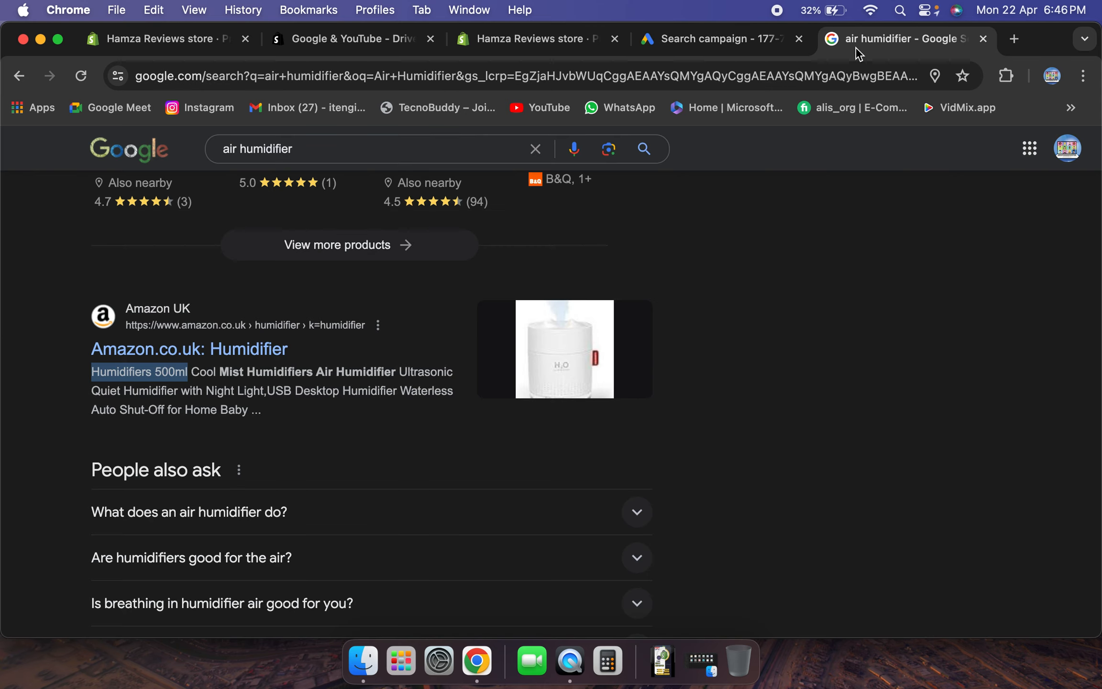
scroll(521, 296, up, 3)
scroll(521, 296, down, 4)
scroll(520, 299, down, 10)
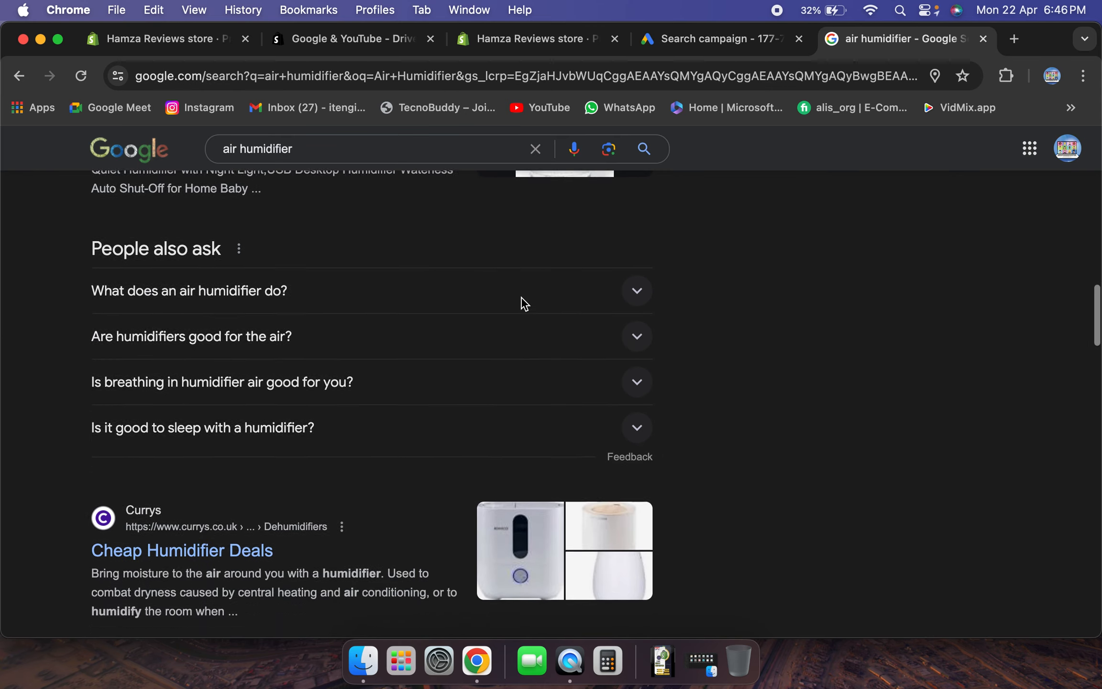
scroll(507, 294, up, 15)
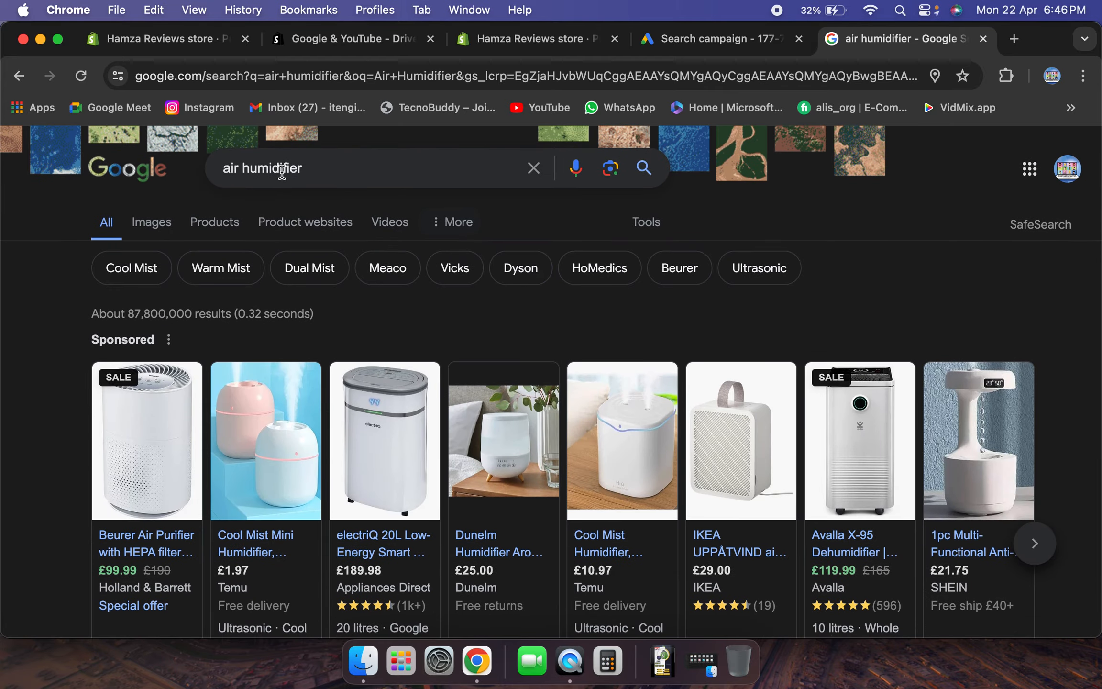
scroll(534, 458, down, 10)
scroll(542, 390, down, 8)
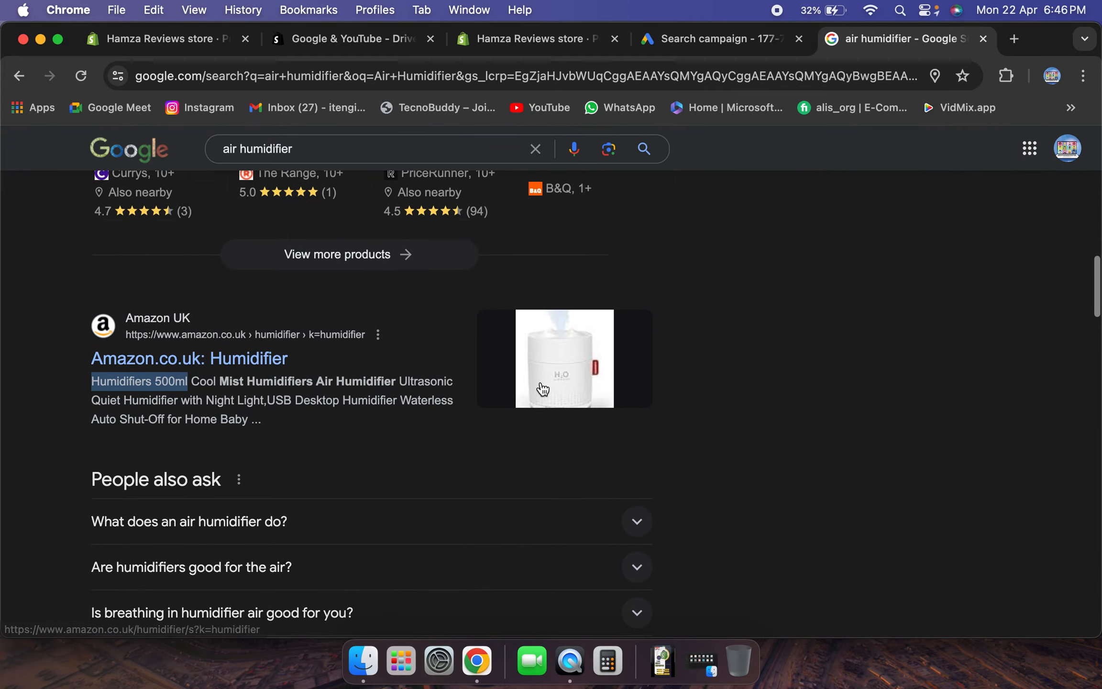
scroll(543, 389, up, 20)
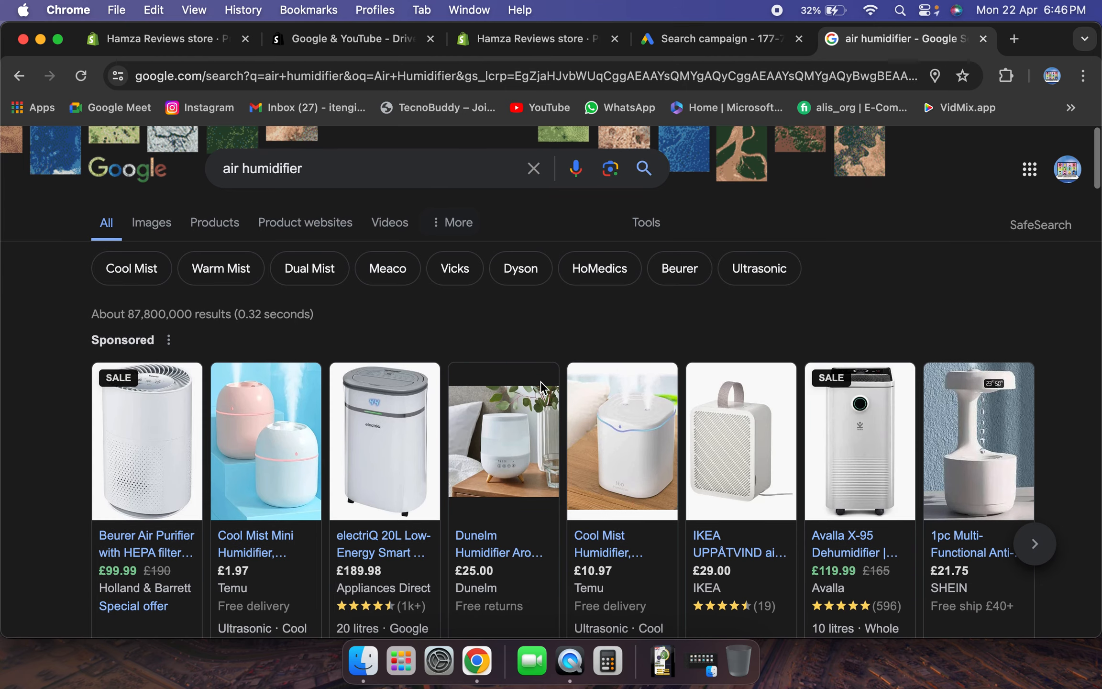